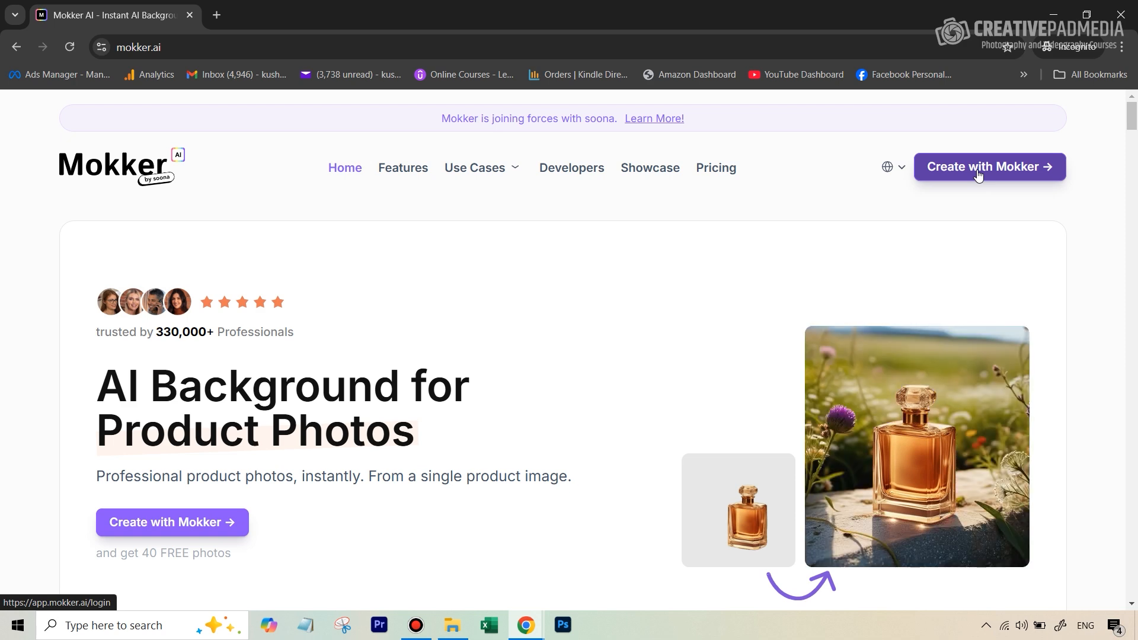
Switch to the signed-in Mokker dashboard window and upload the blue perfume bottle photo as the product.
mouse_move(519, 600)
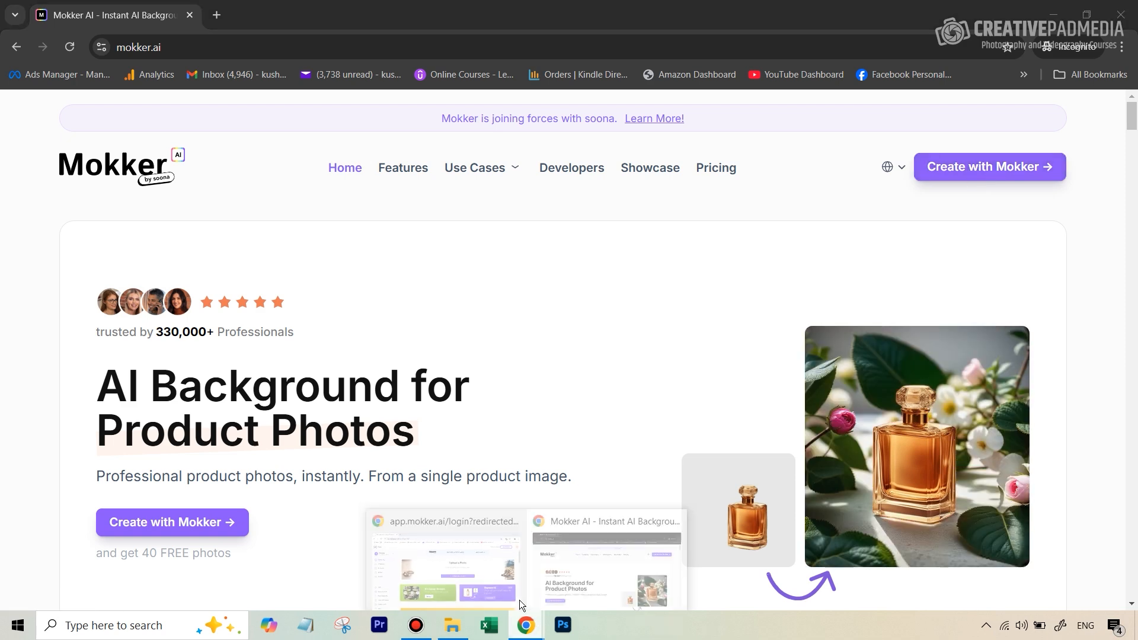
left_click(569, 551)
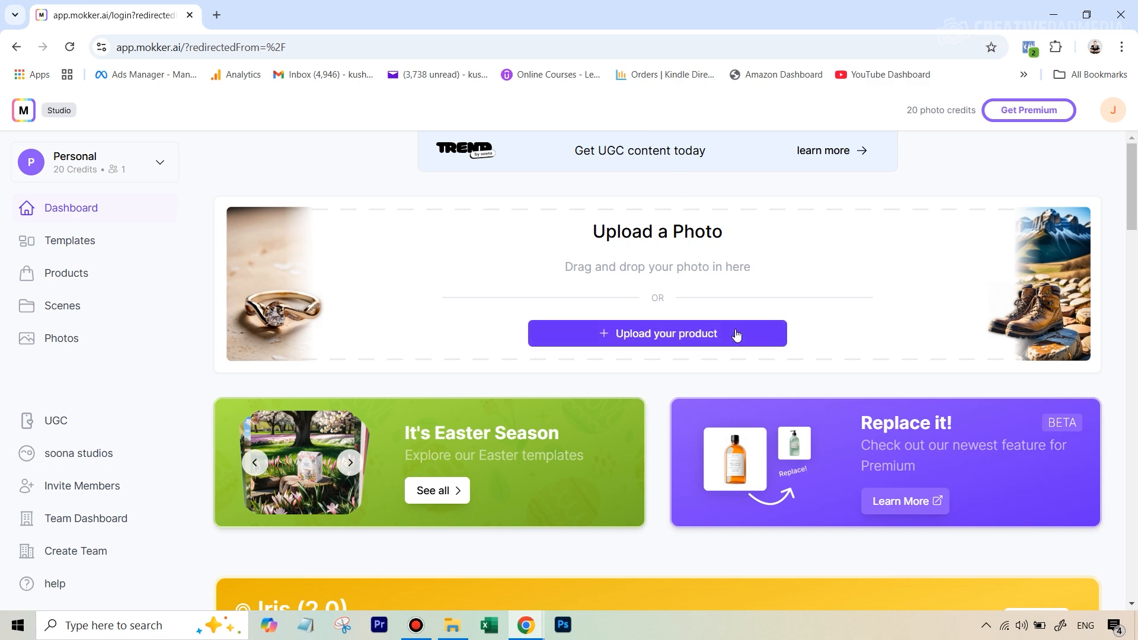
left_click(651, 336)
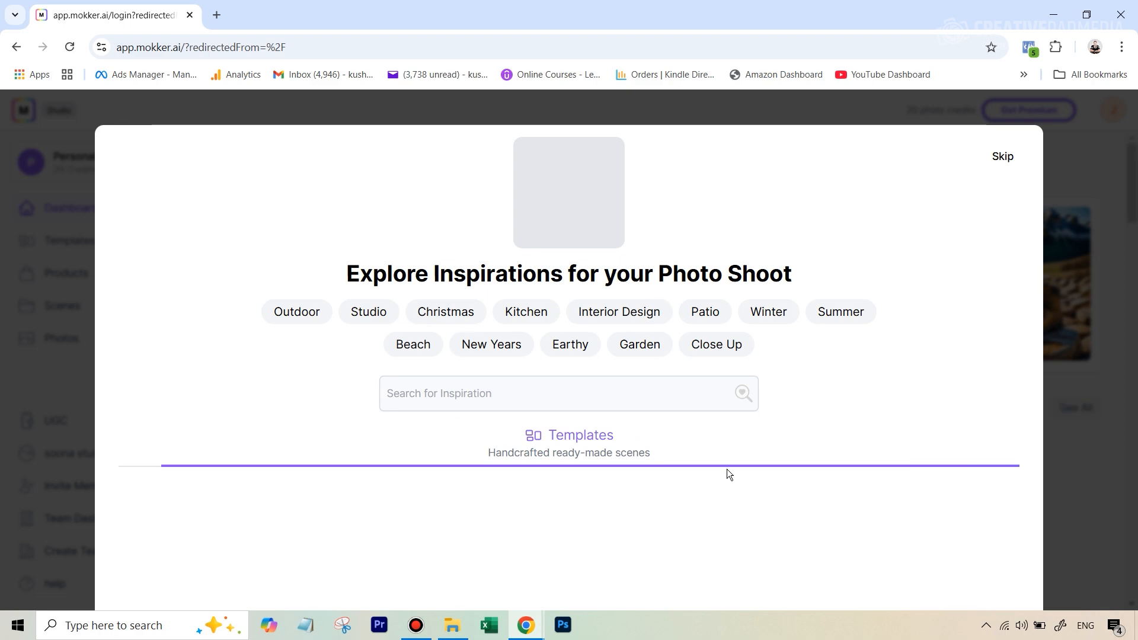
Browse the ready-made scene templates and choose Packshot Gray for the uploaded product.
scroll(877, 456, "down", 3)
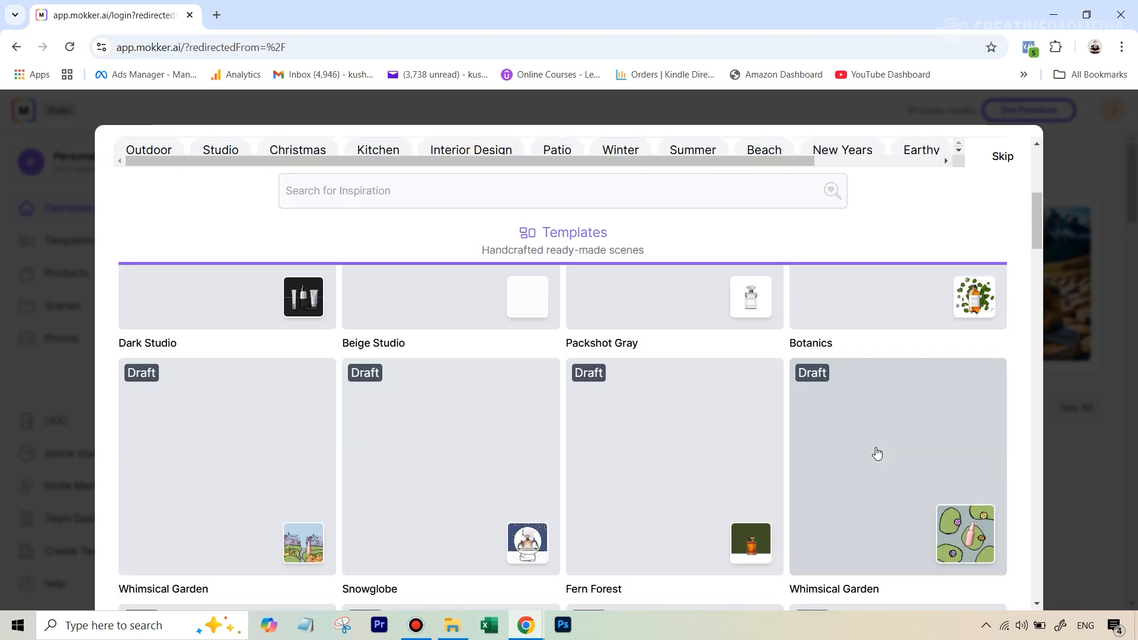
scroll(877, 454, "up", 4)
scroll(750, 370, "down", 3)
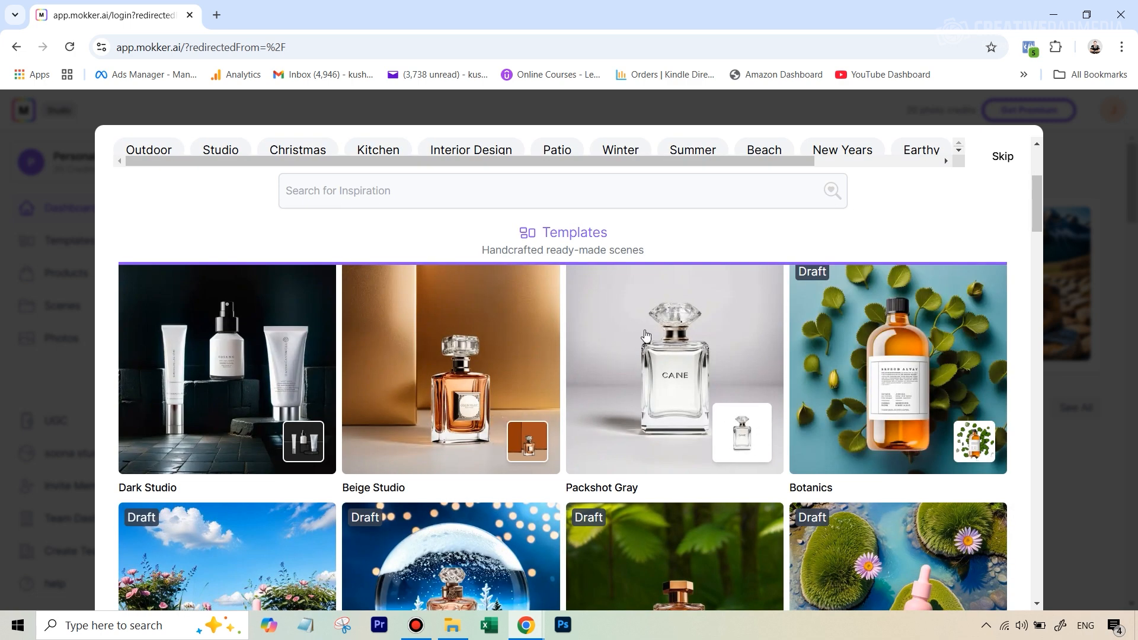
left_click(645, 337)
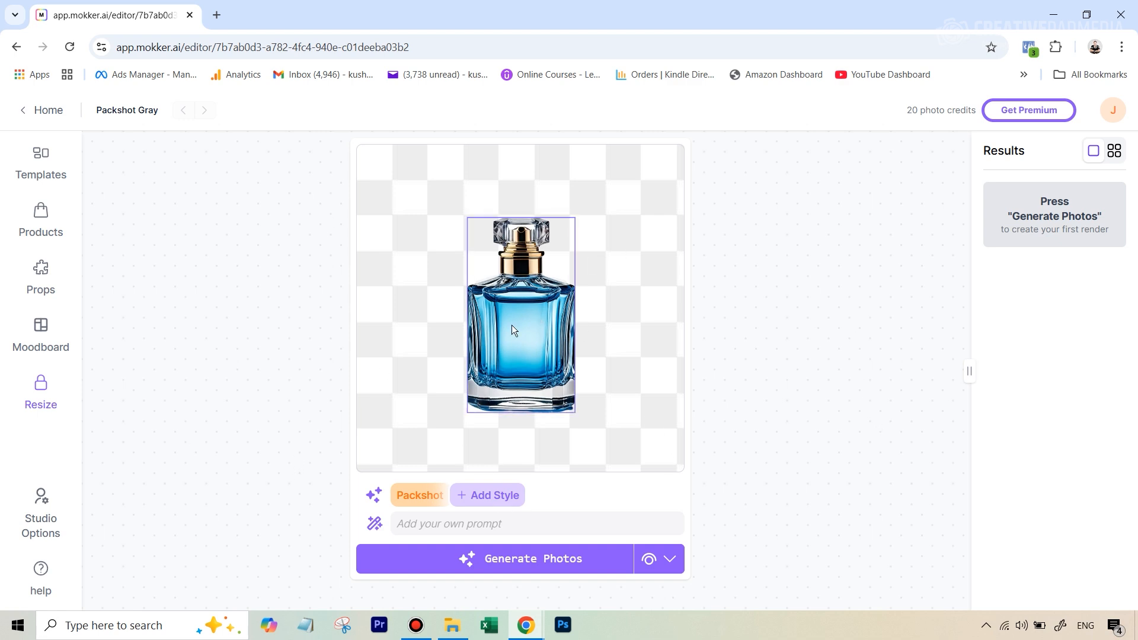
Delete the perfume bottle from the Packshot Gray canvas.
left_click(546, 342)
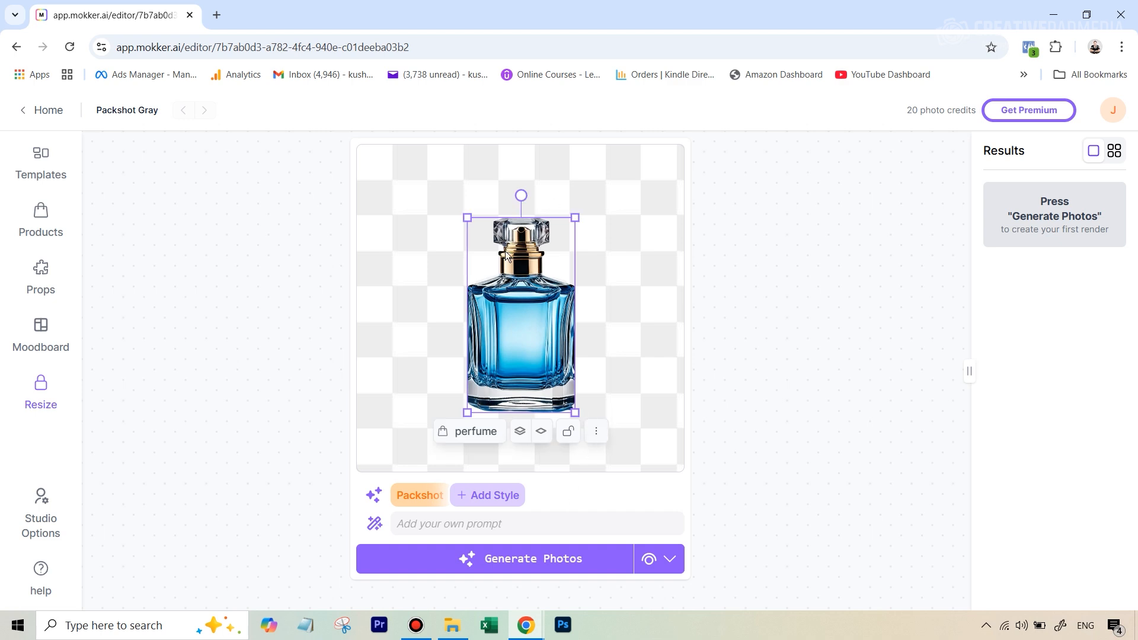
left_click(598, 433)
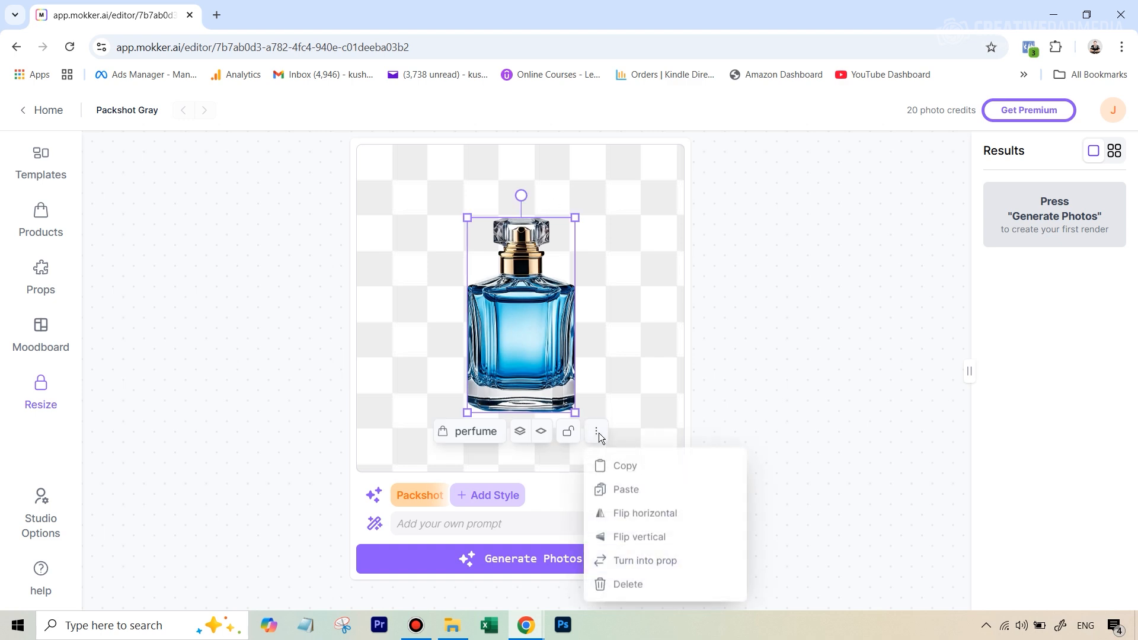
left_click(627, 583)
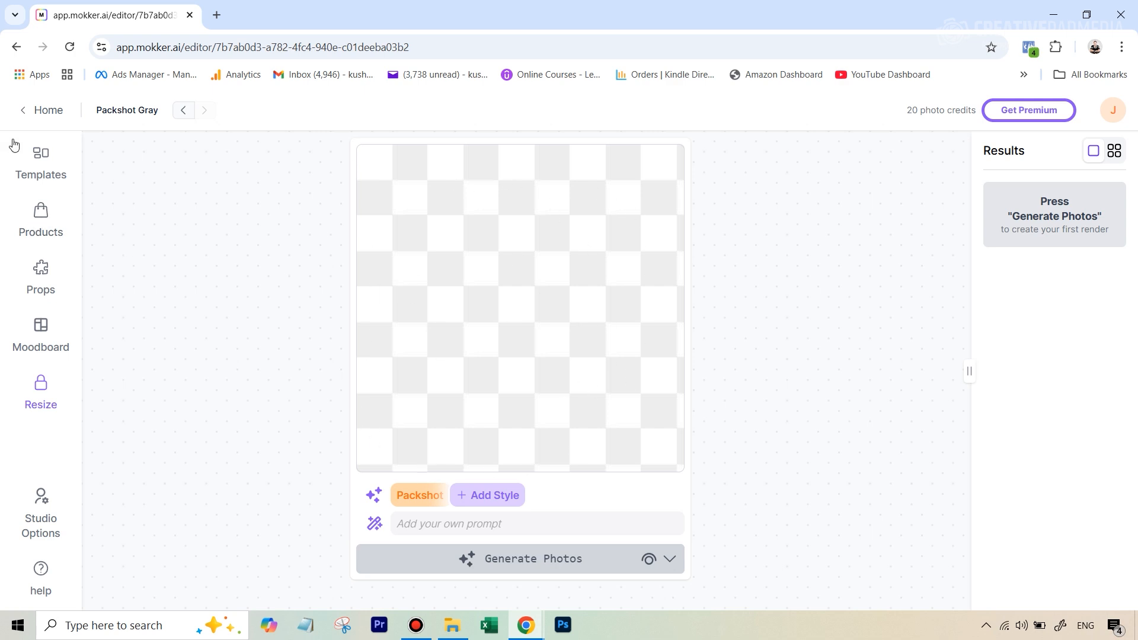
Browse the editor's templates and replace the current design with the "first snow" template showing a perfume bottle standing upright on snow.
left_click(42, 163)
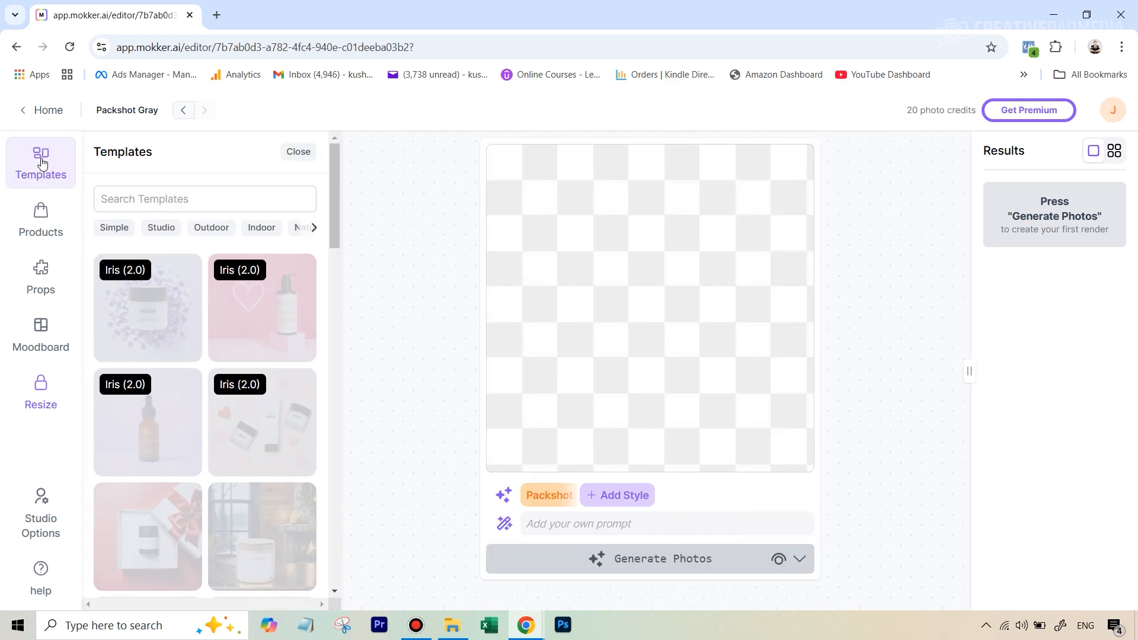
scroll(287, 380, "down", 3)
scroll(285, 383, "down", 2)
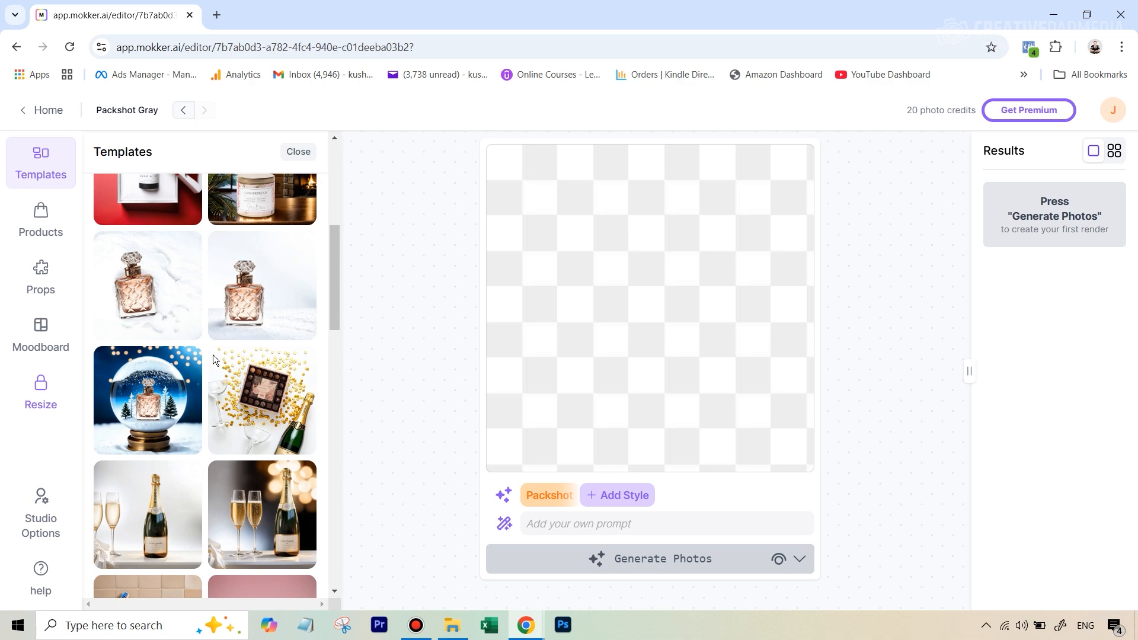
scroll(213, 354, "up", 6)
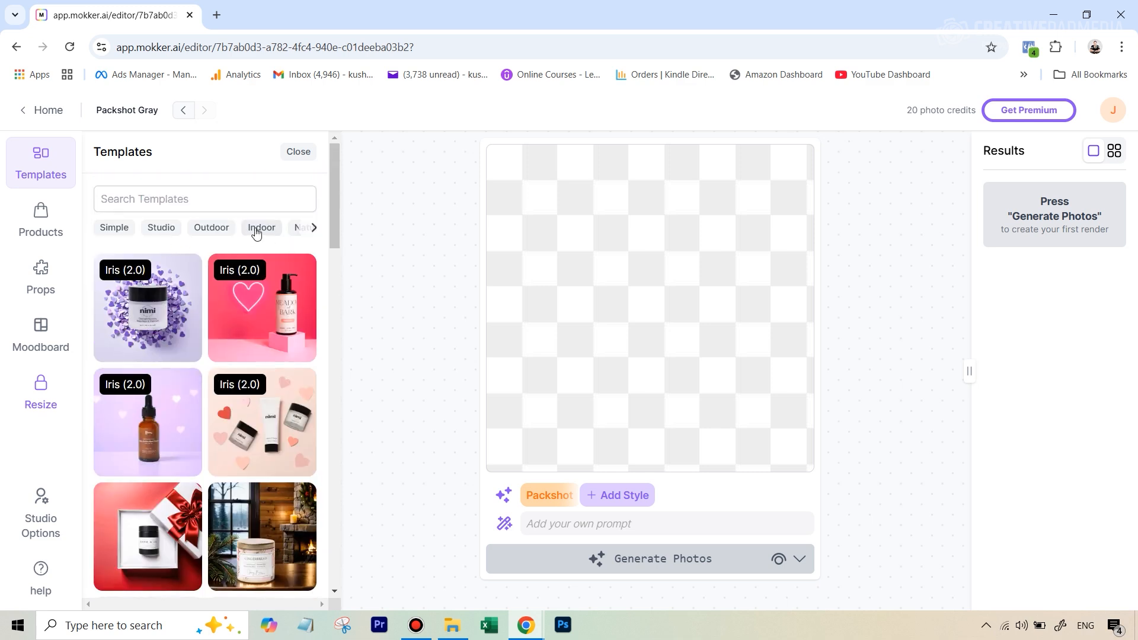
scroll(278, 269, "down", 5)
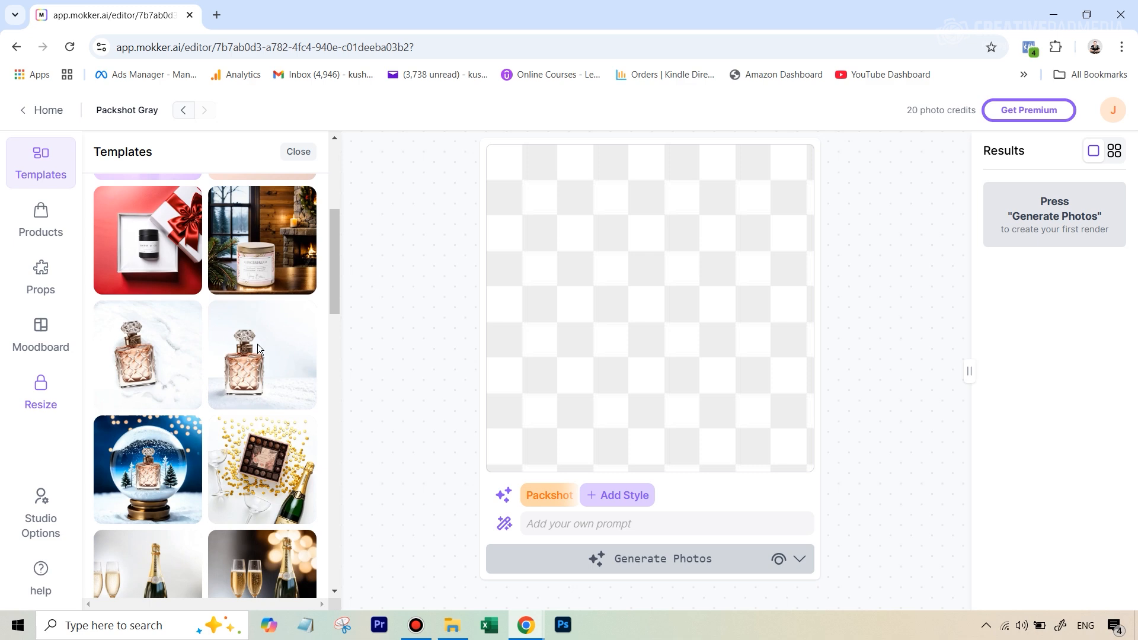
left_click(263, 361)
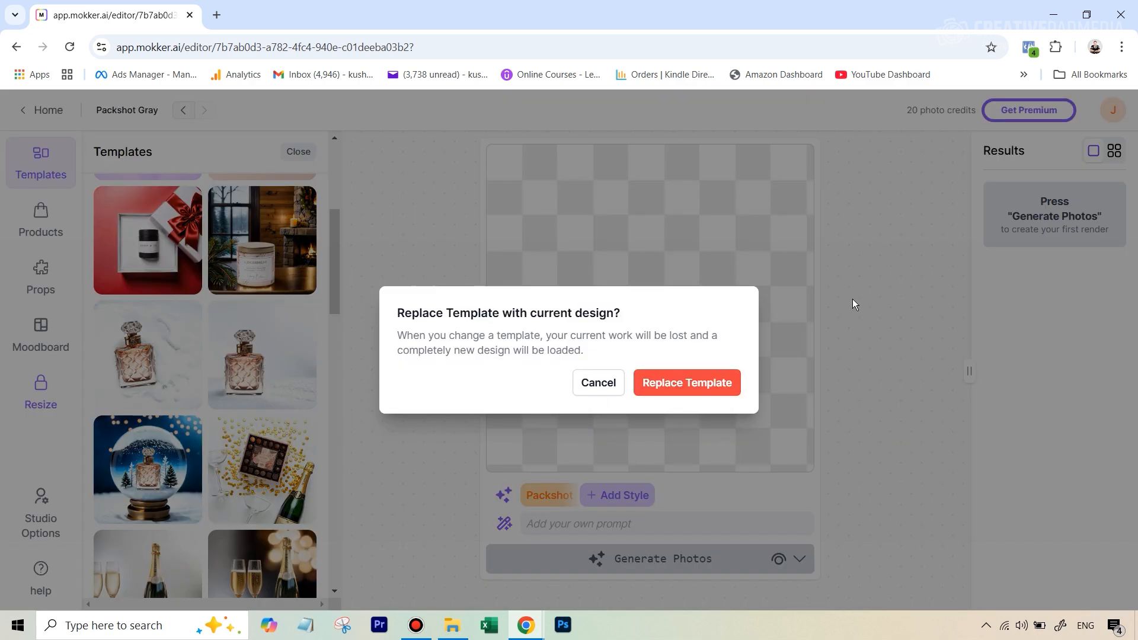
left_click(688, 383)
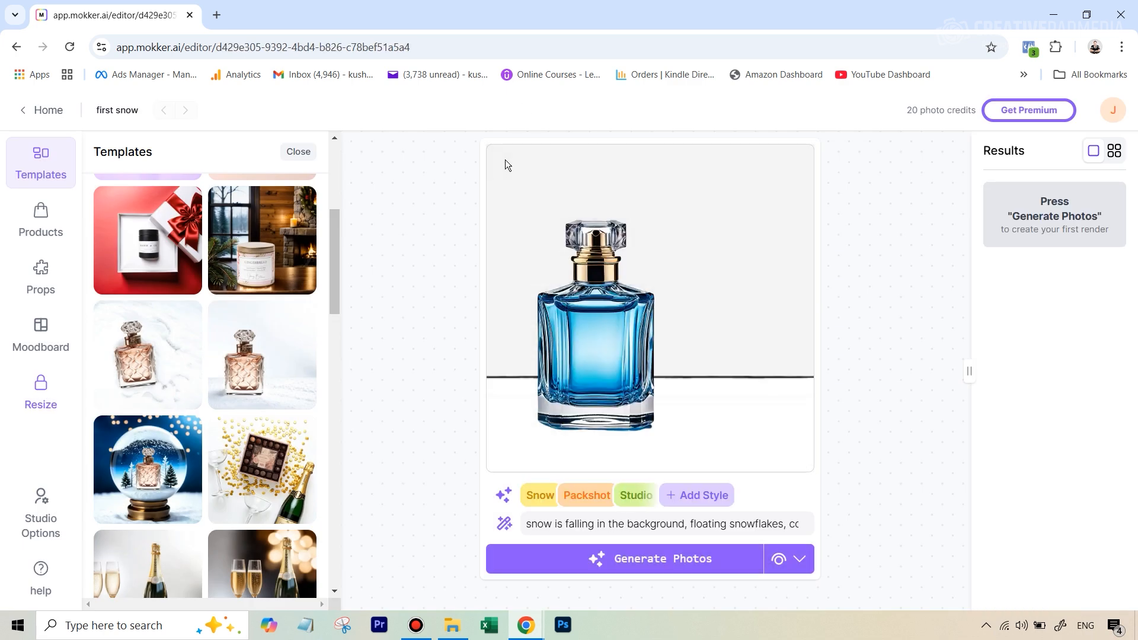
Delete the perfume bottle from the "first snow" scene.
left_click(625, 354)
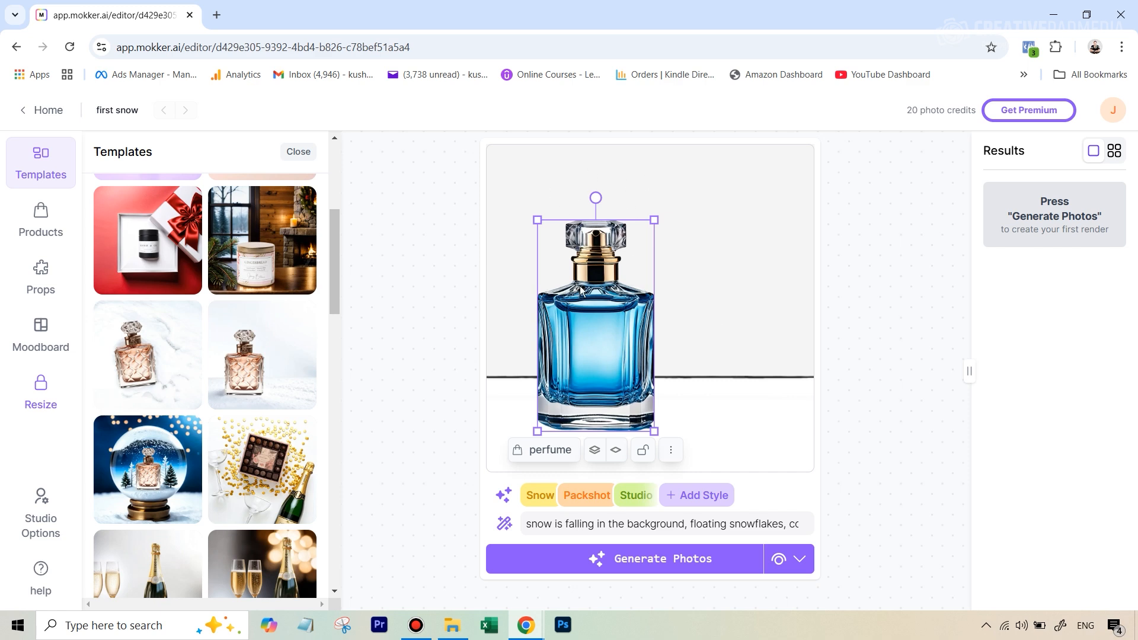
right_click(621, 346)
key("Escape")
left_click(678, 452)
left_click(708, 416)
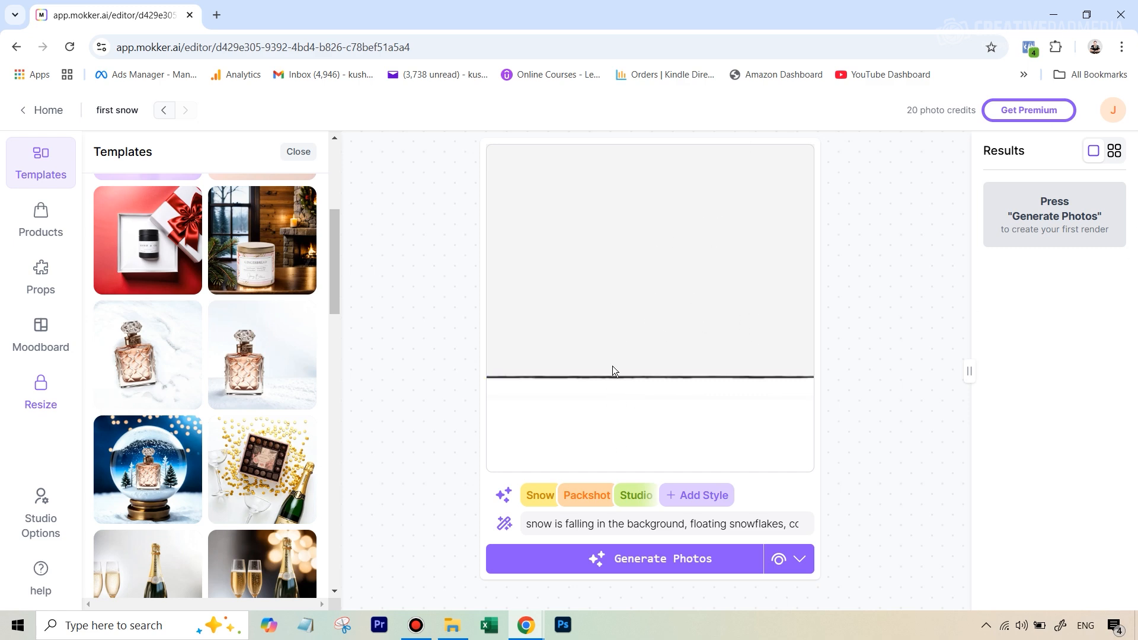
Replace the current design with the "pink backdrop" template showing a jar on a pink block.
scroll(230, 334, "down", 6)
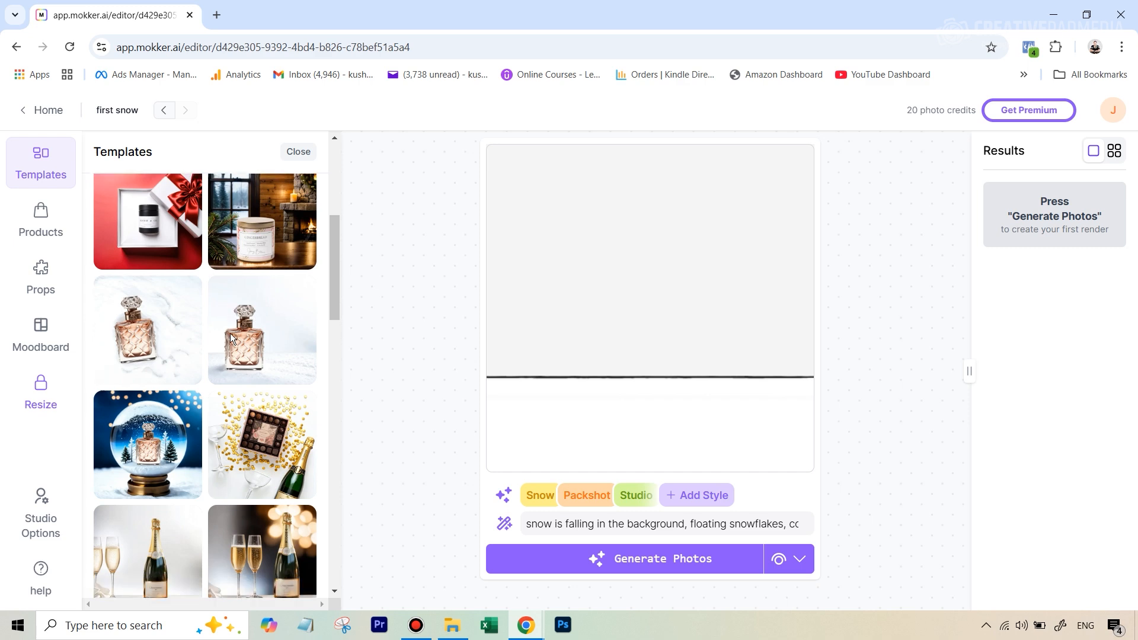
scroll(230, 333, "down", 1)
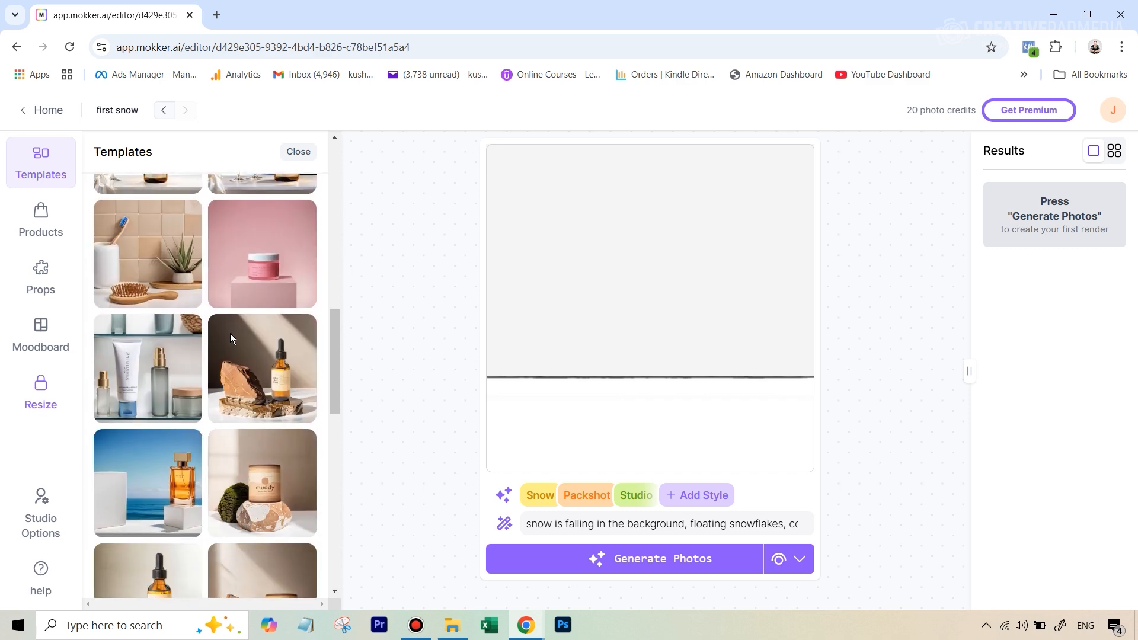
left_click(281, 258)
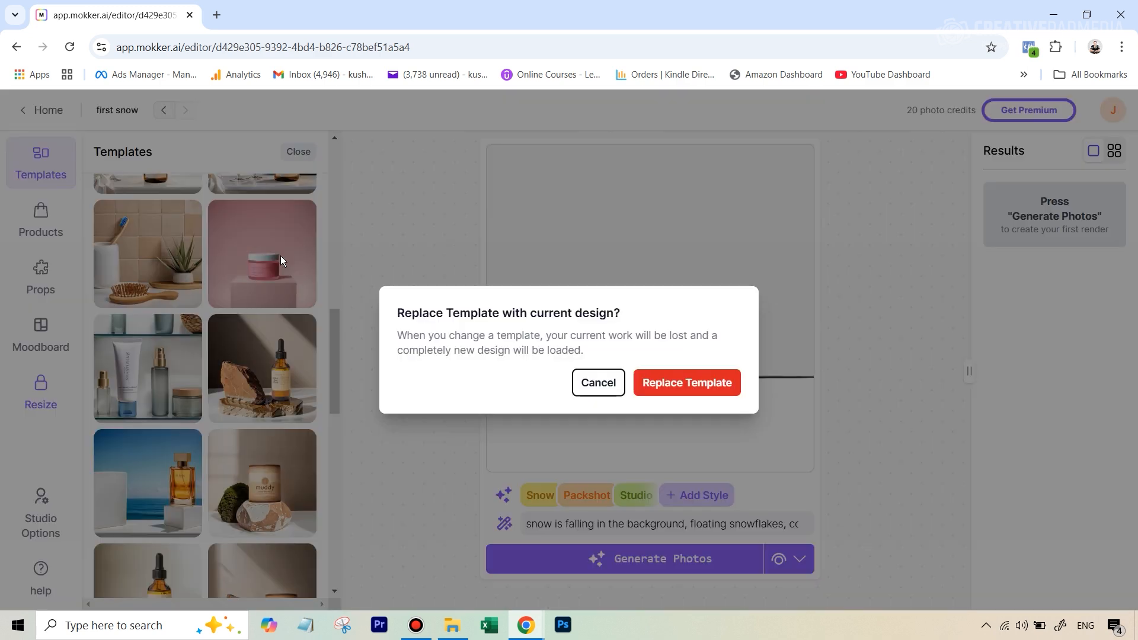
left_click(683, 384)
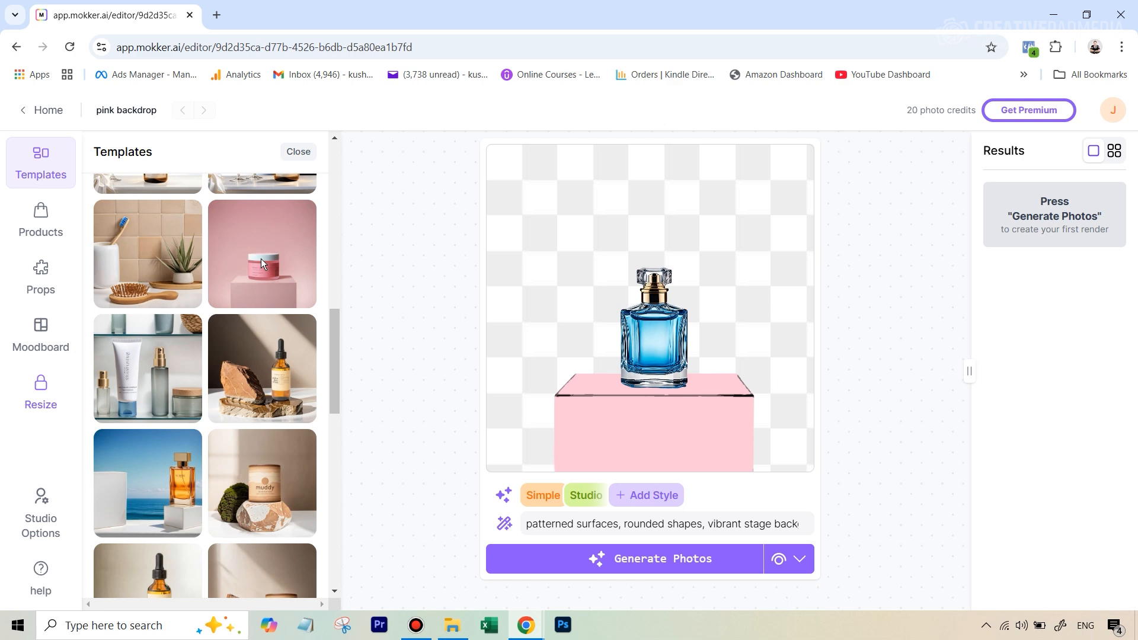
Delete the perfume bottle standing on the pink block in the "pink backdrop" scene.
left_click(669, 336)
left_click(730, 408)
left_click(755, 560)
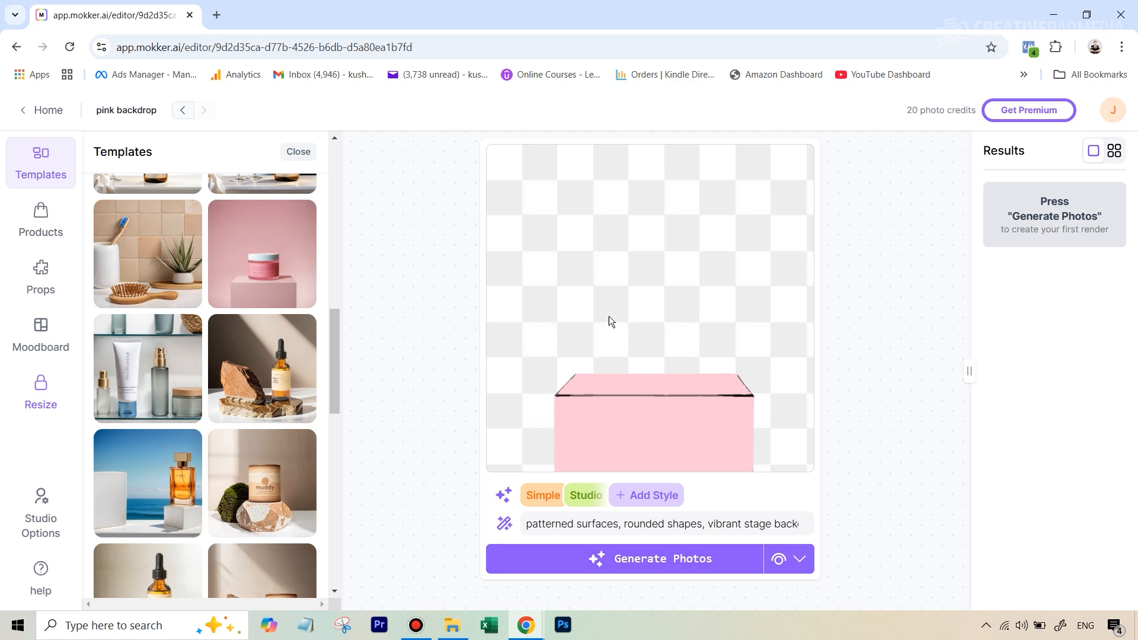
Add the perfume bottle from the uploaded products, shrink it slightly and position it on top of the pink block.
left_click(41, 222)
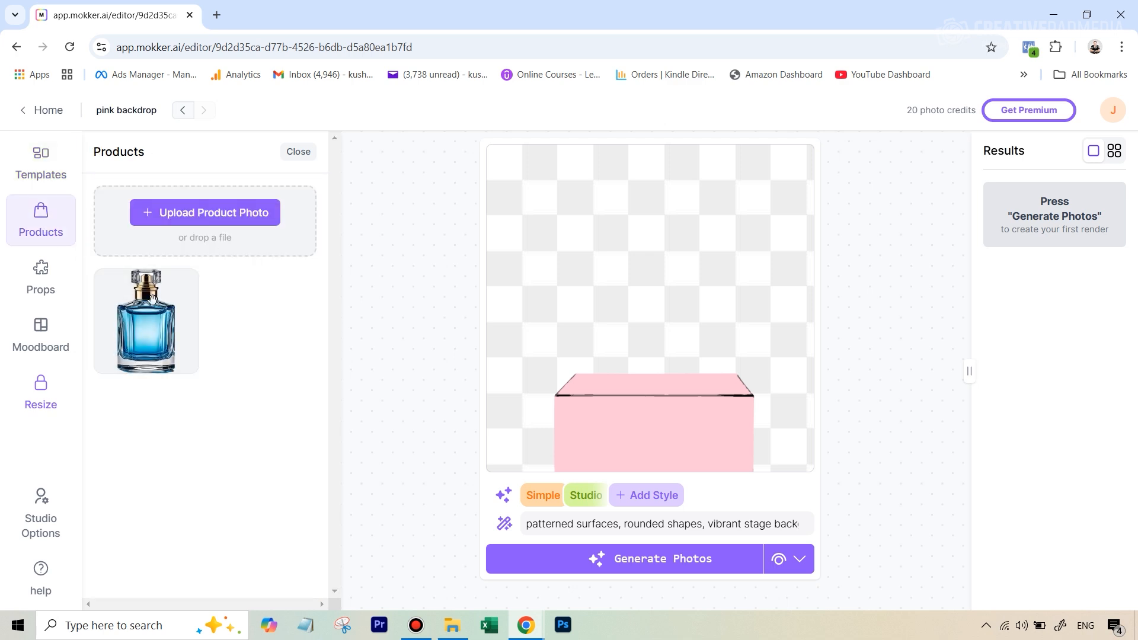
left_click(151, 298)
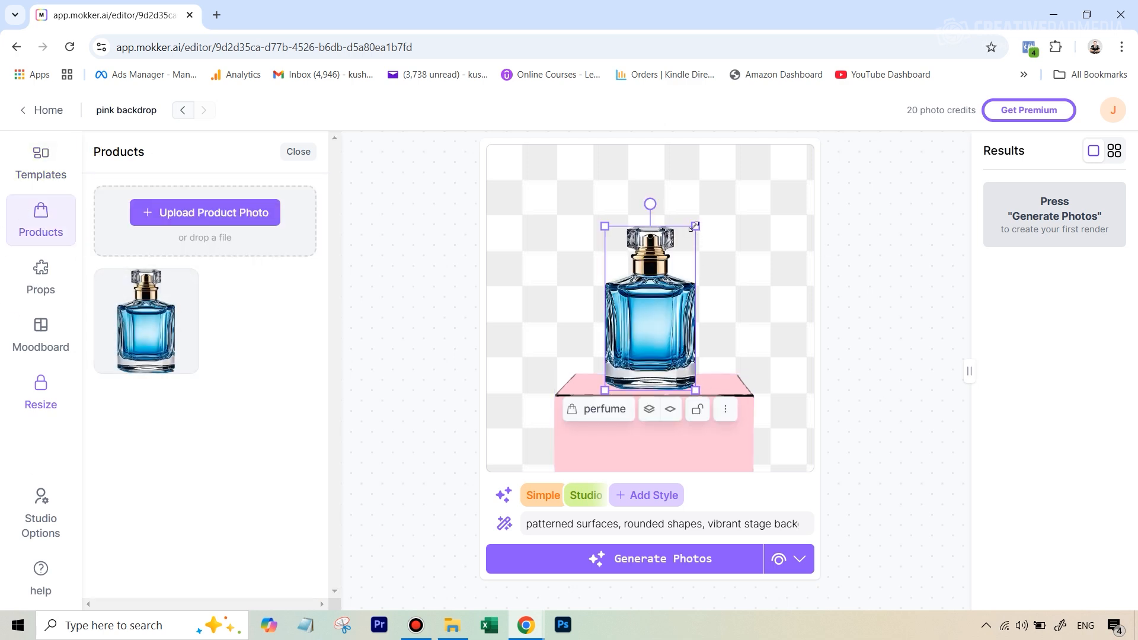
left_click_drag(695, 226, 691, 234)
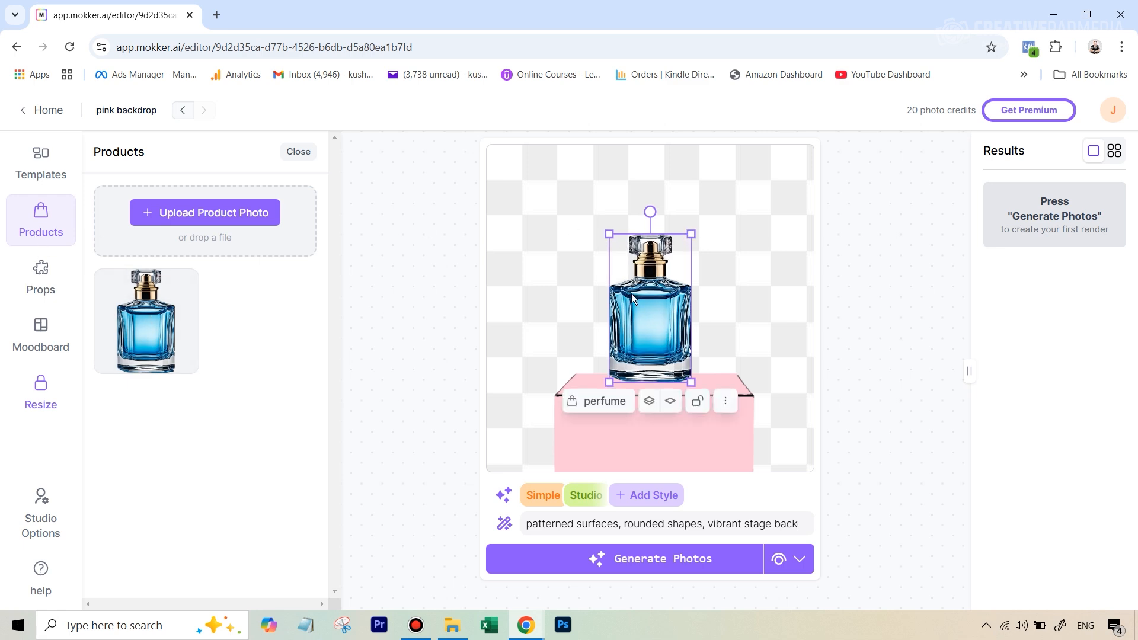
mouse_move(665, 328)
left_mouse_down()
mouse_move(676, 330)
mouse_move(667, 332)
left_mouse_up()
left_click(738, 366)
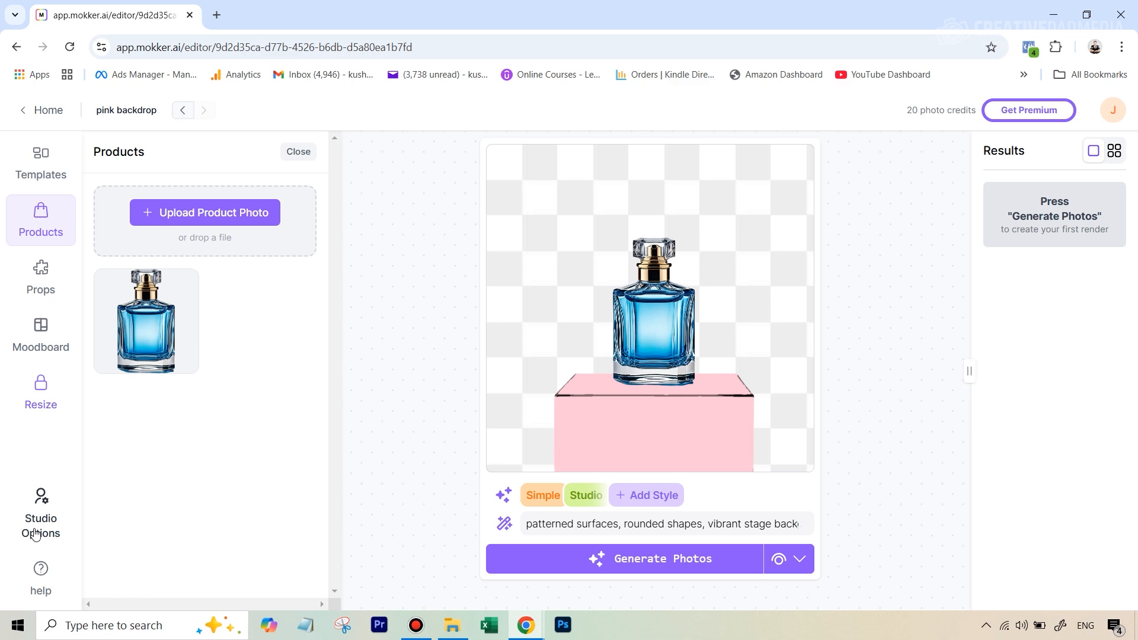
Set the number of images generated to 1 in the studio options and generate the photo.
left_click(35, 534)
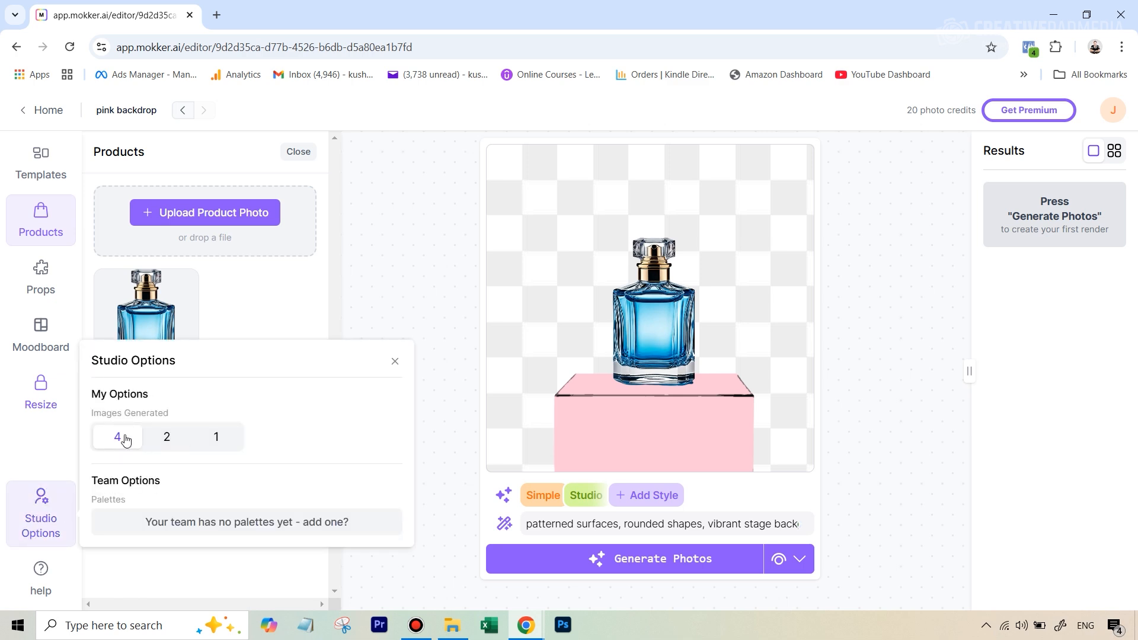
left_click(216, 439)
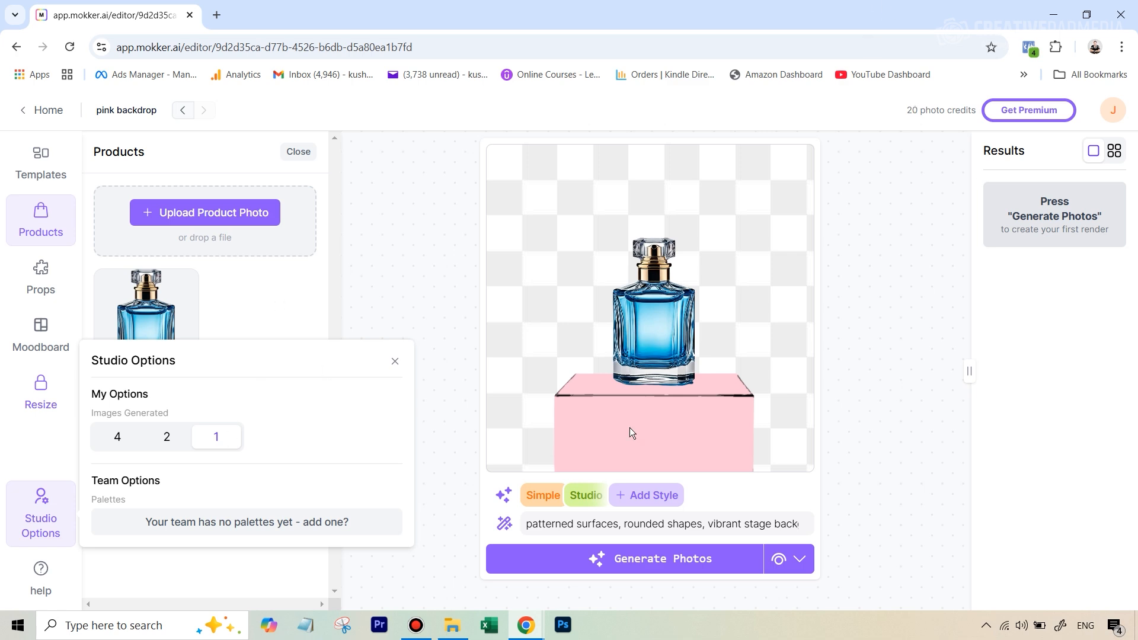
left_click(624, 557)
Reload the editor page and view the generated "pink backdrop" photo enlarged.
left_click(476, 49)
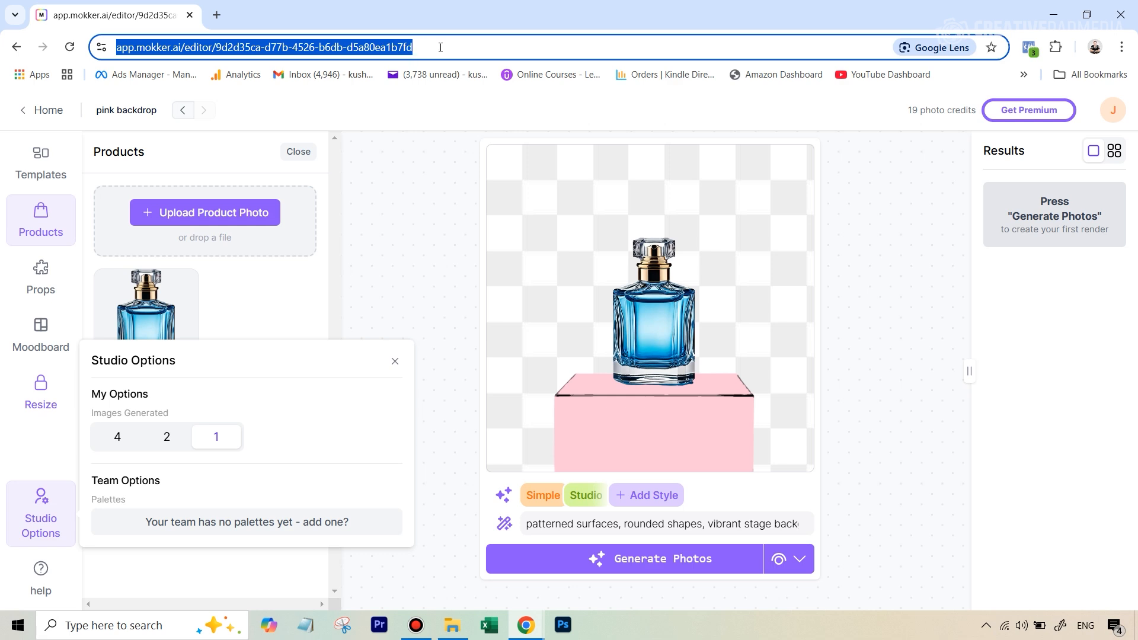
key("Return")
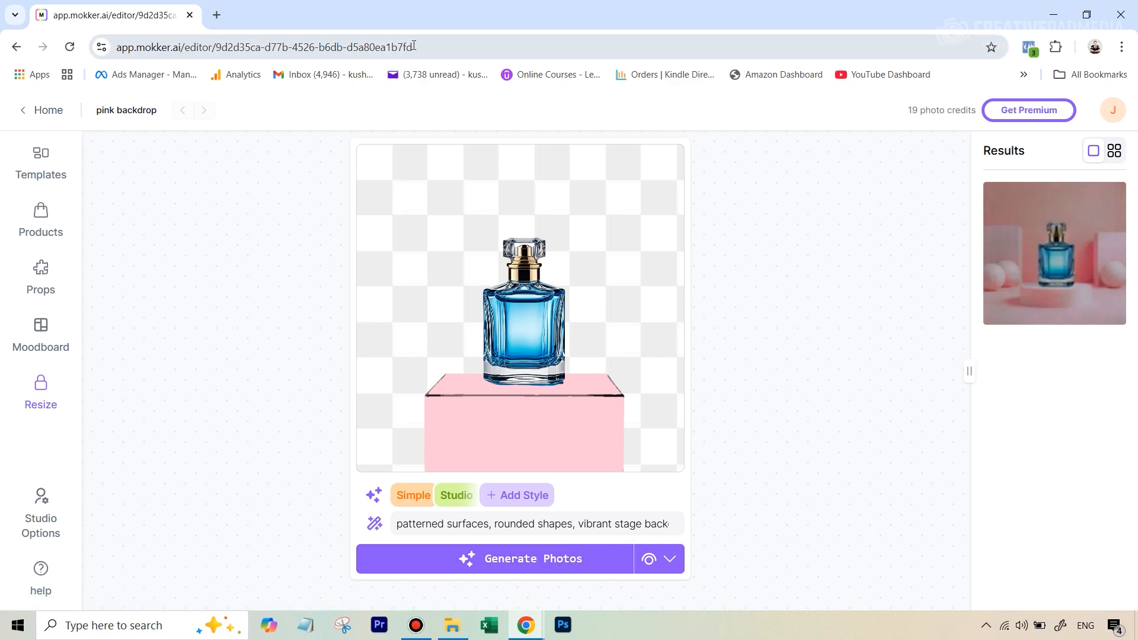
mouse_move(1057, 243)
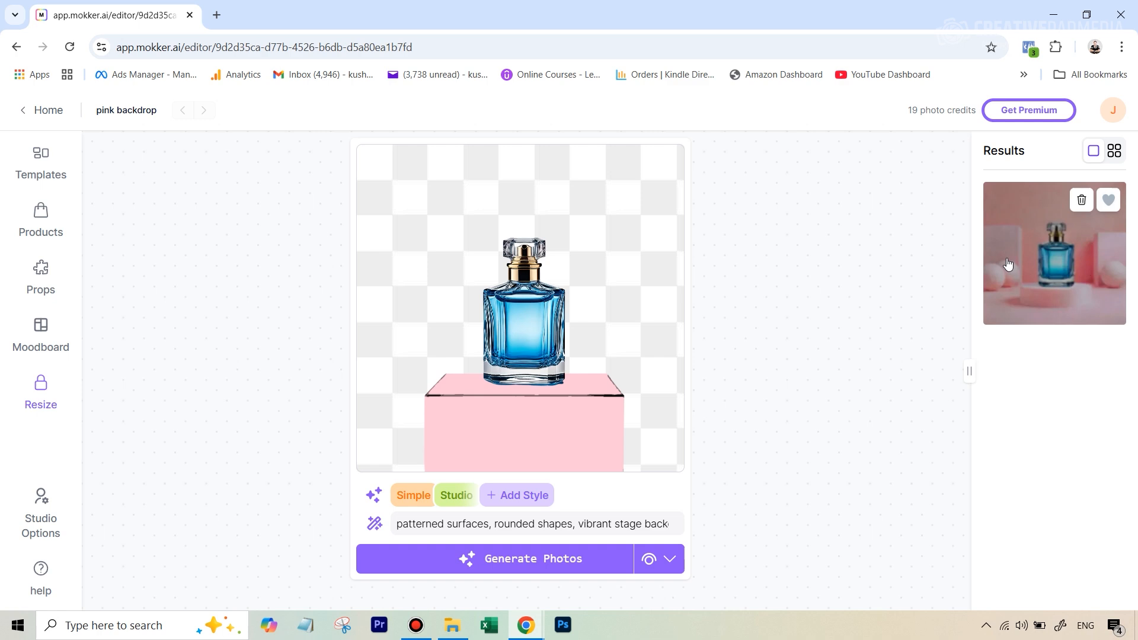
left_click(1042, 253)
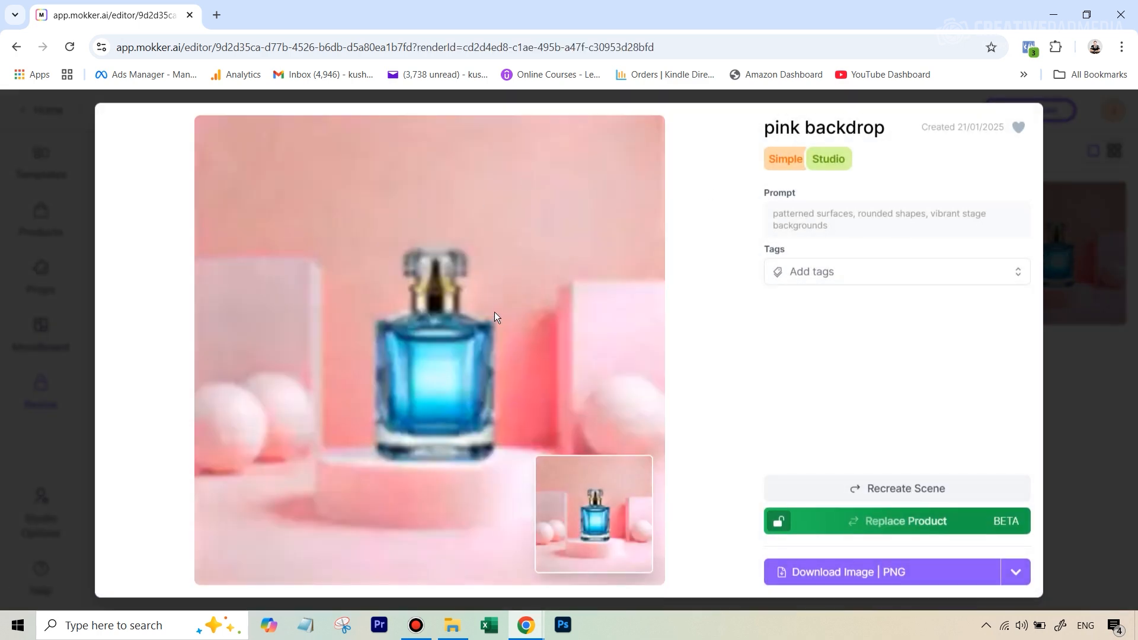
left_click(1117, 373)
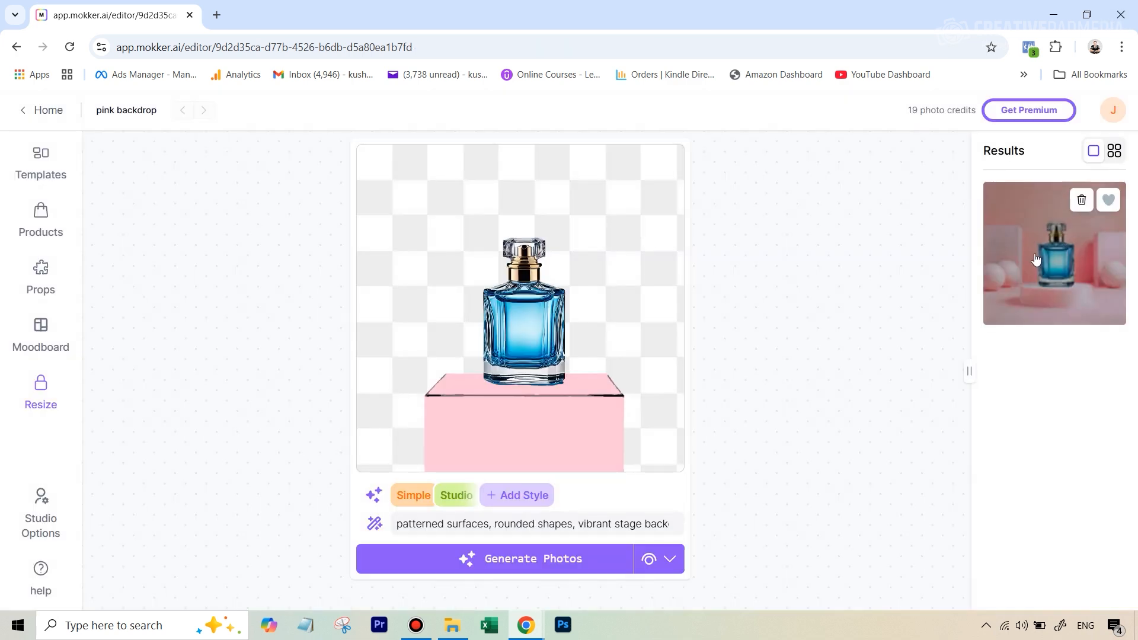
Reload the editor page again to refresh the generated photo in the results.
left_click(455, 47)
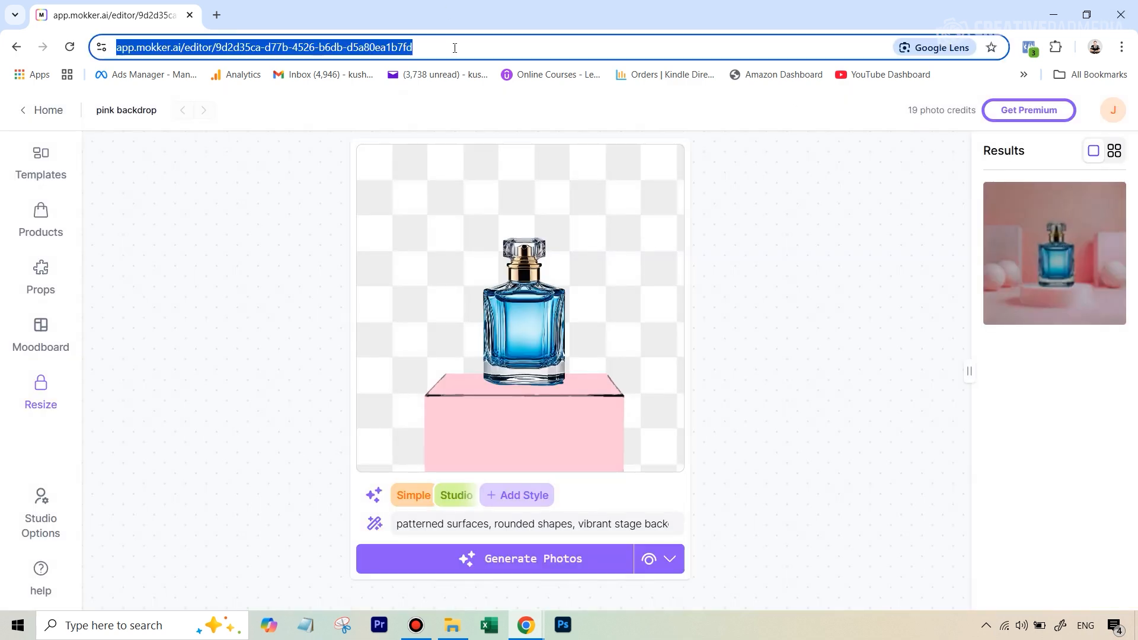
key("Return")
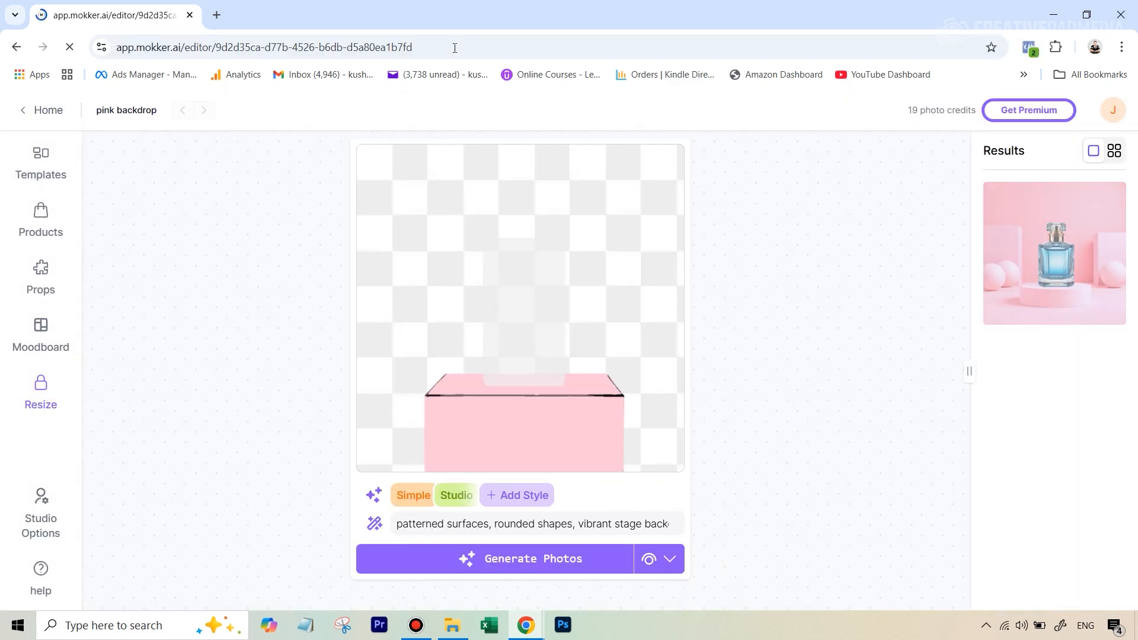
View the generated perfume bottle photo enlarged and close the preview.
left_click(1039, 255)
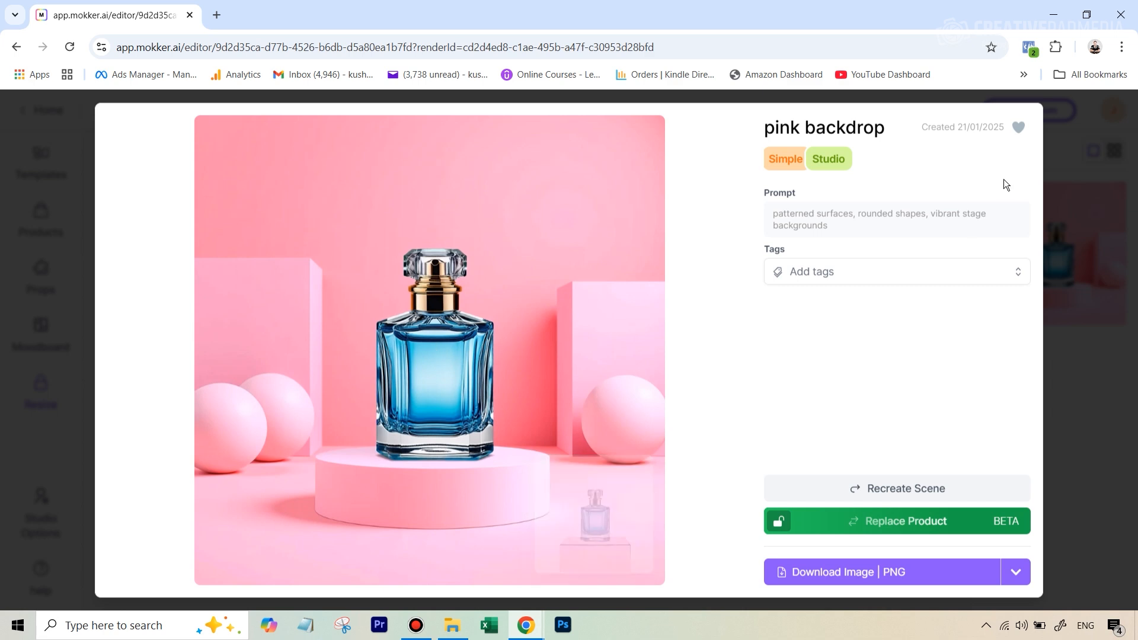
left_click(1080, 408)
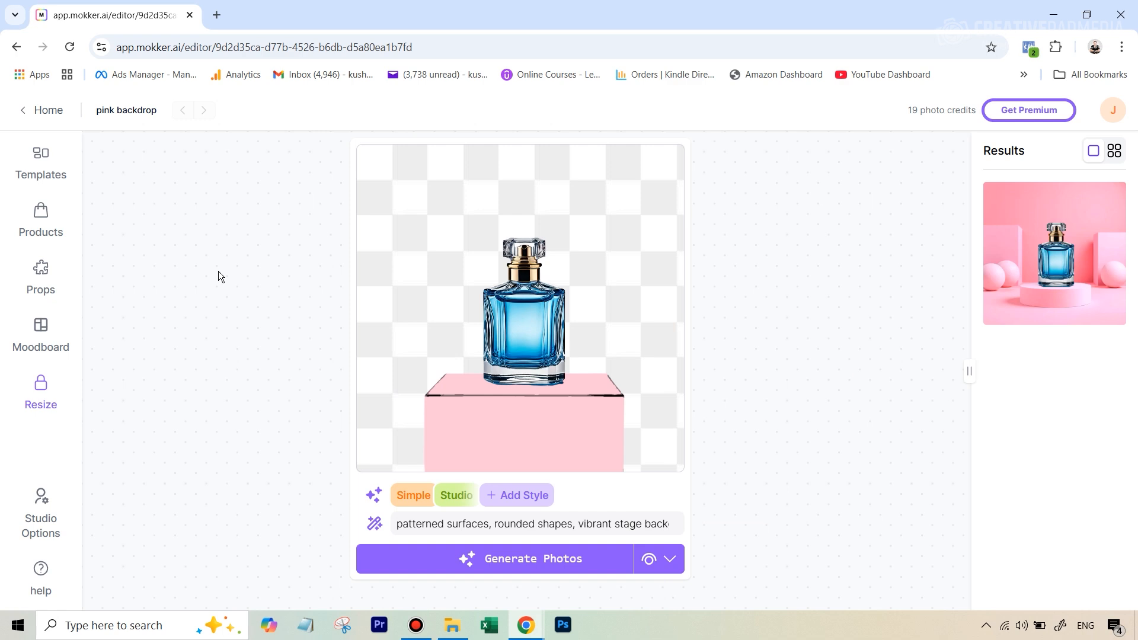
Browse the full template library, examining the available product scenes and backdrops.
left_click(36, 172)
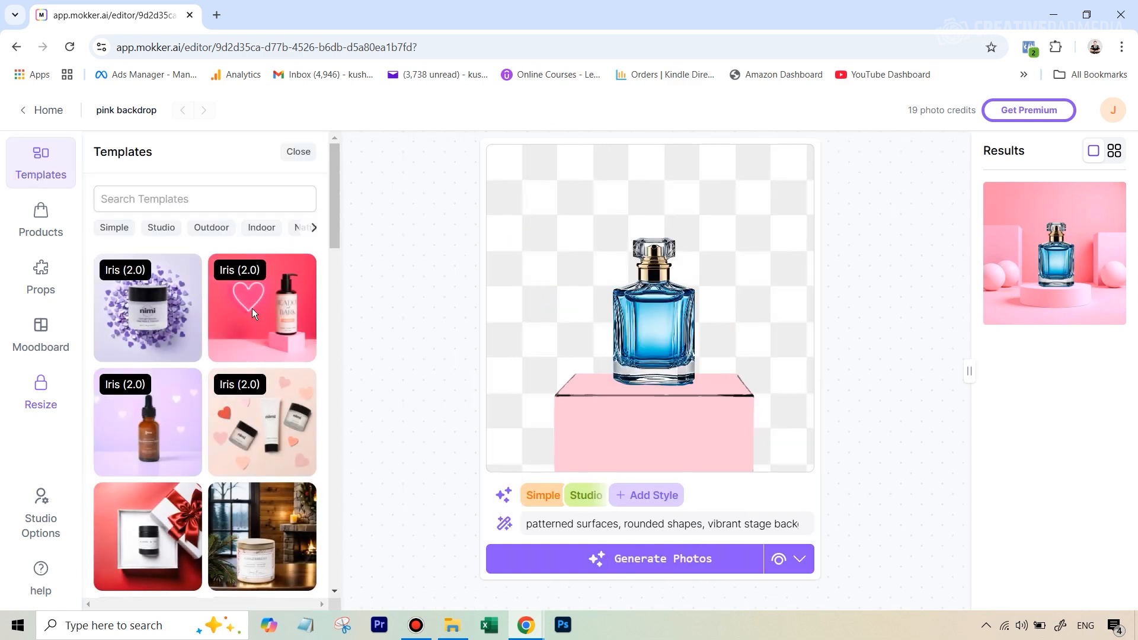
scroll(254, 306, "down", 3)
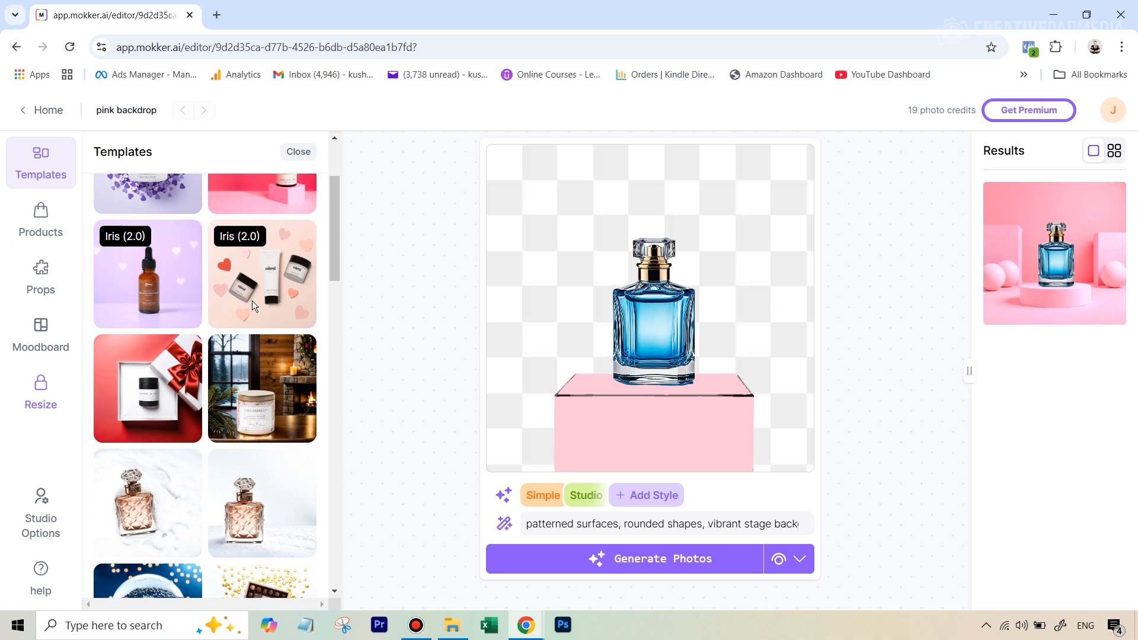
scroll(254, 306, "up", 3)
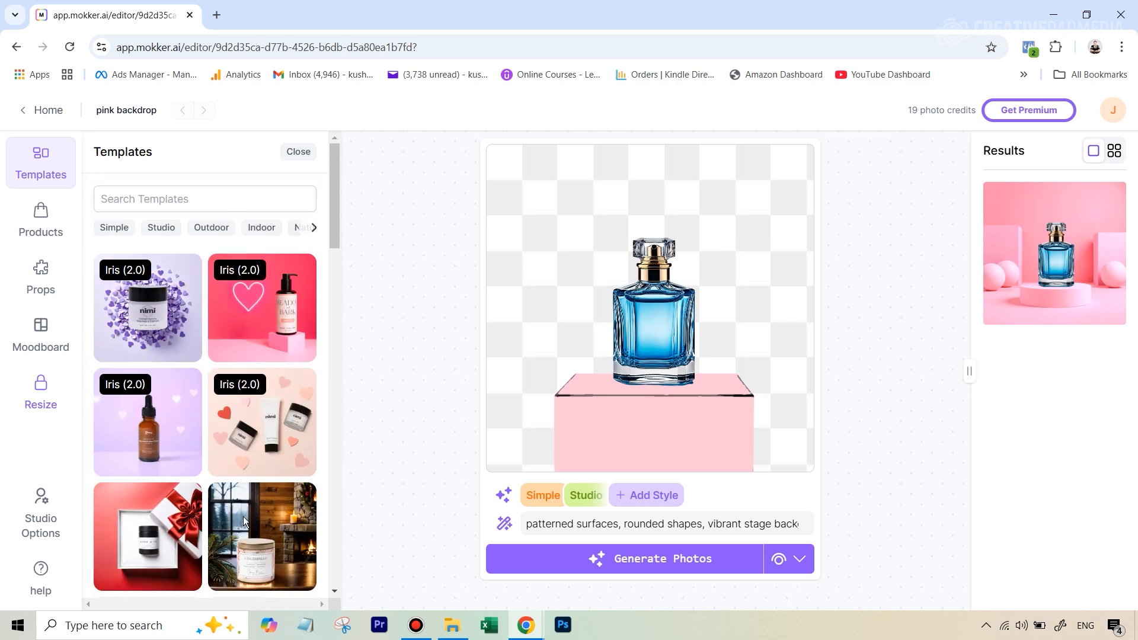
scroll(243, 517, "down", 3)
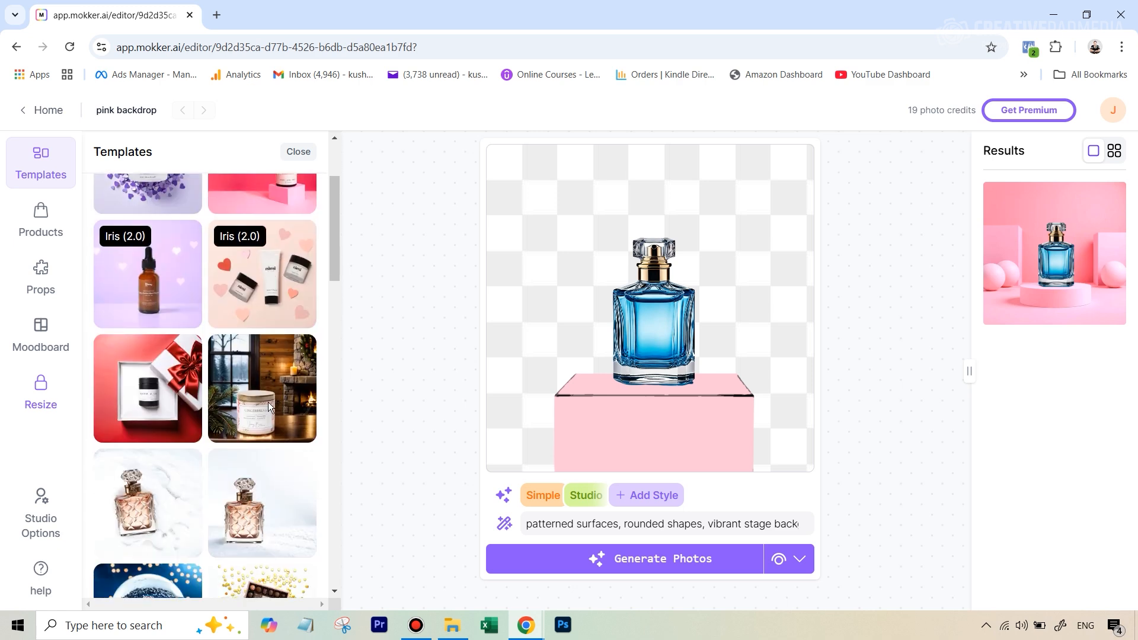
scroll(268, 402, "up", 3)
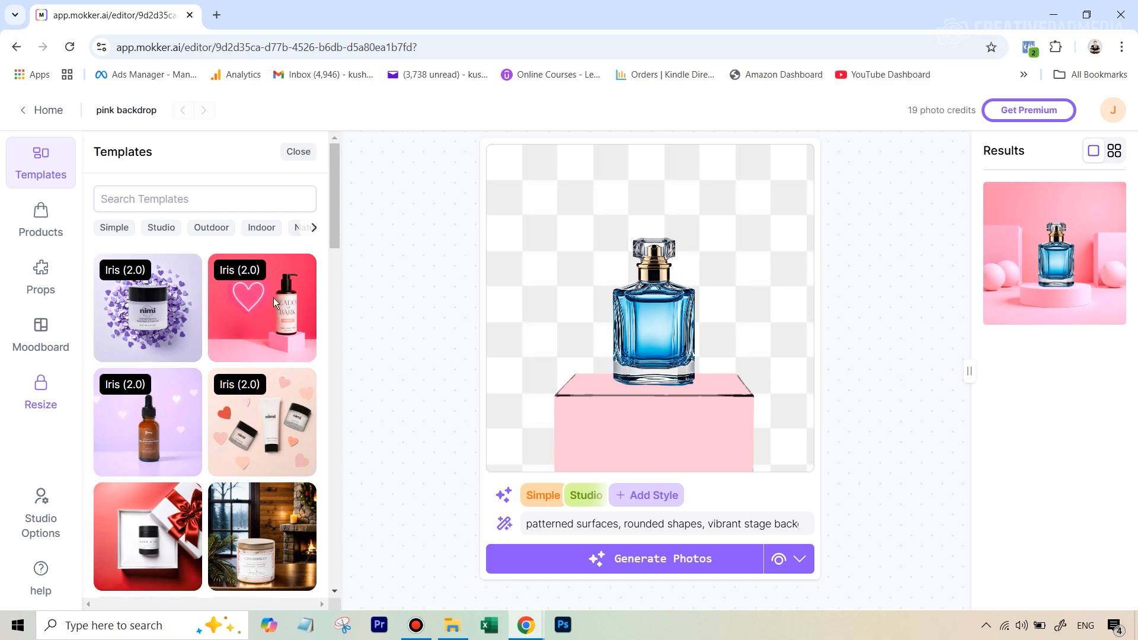
scroll(261, 294, "down", 8)
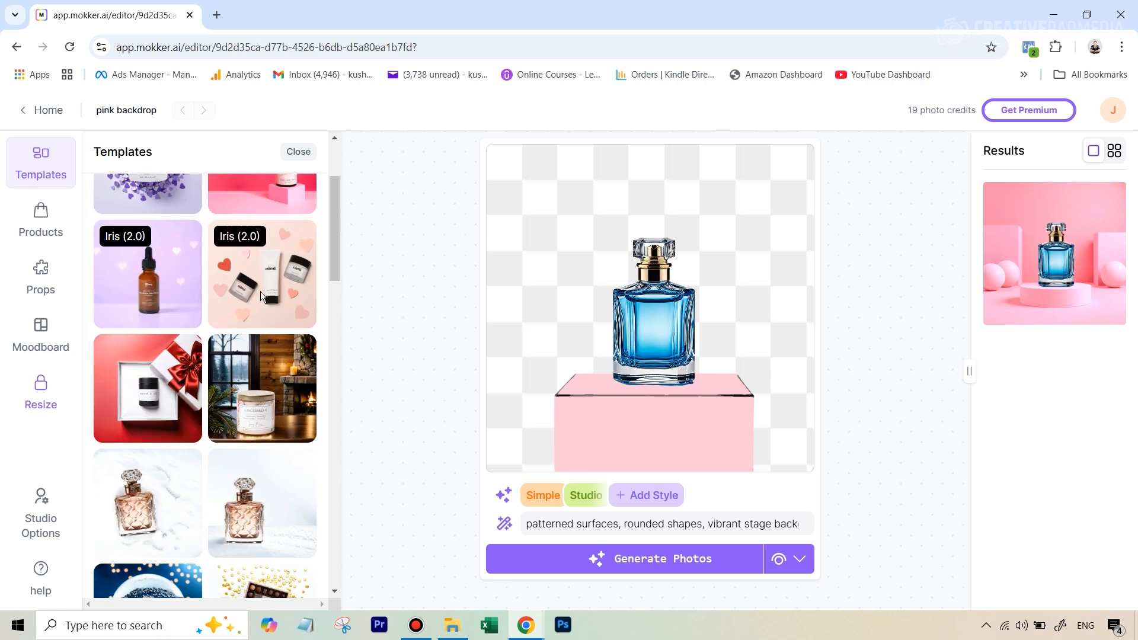
scroll(245, 319, "down", 5)
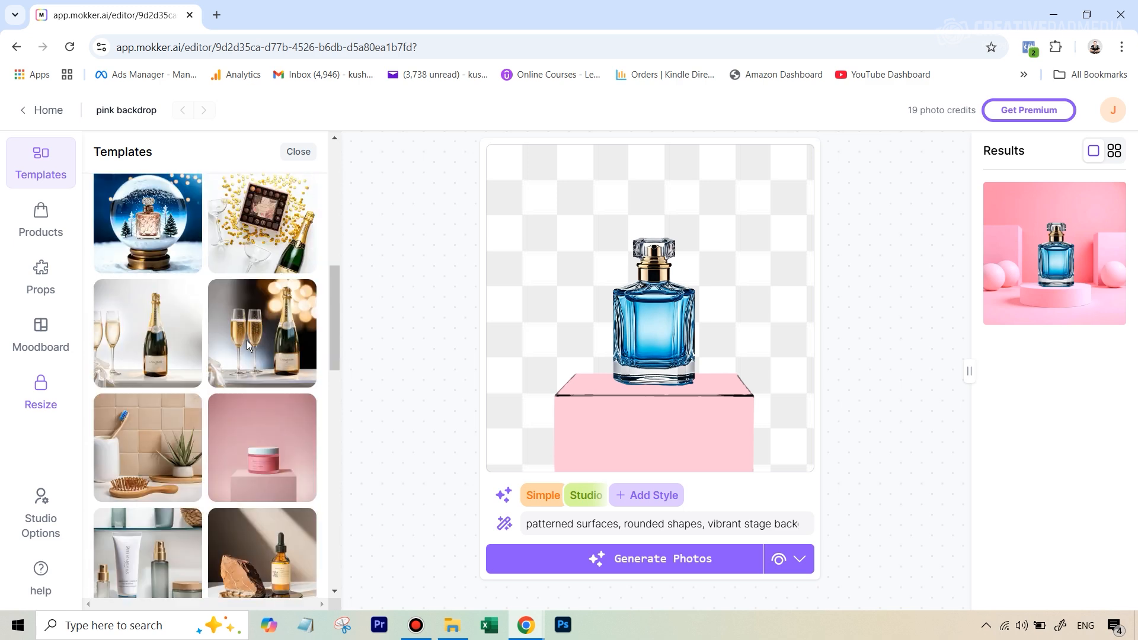
scroll(248, 337, "down", 2)
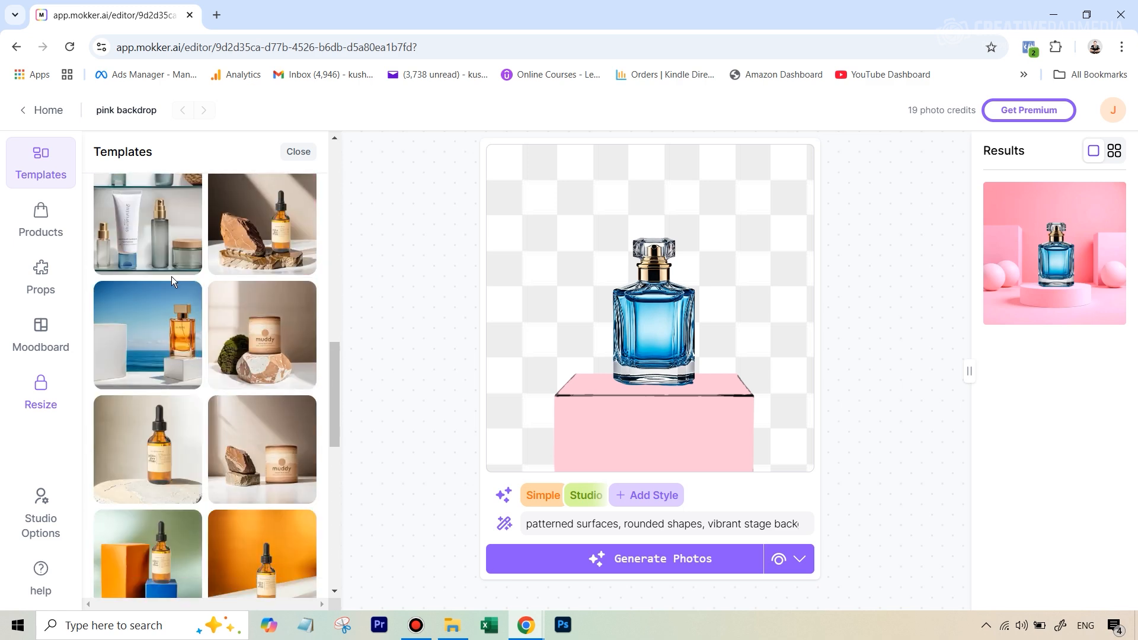
scroll(216, 346, "down", 3)
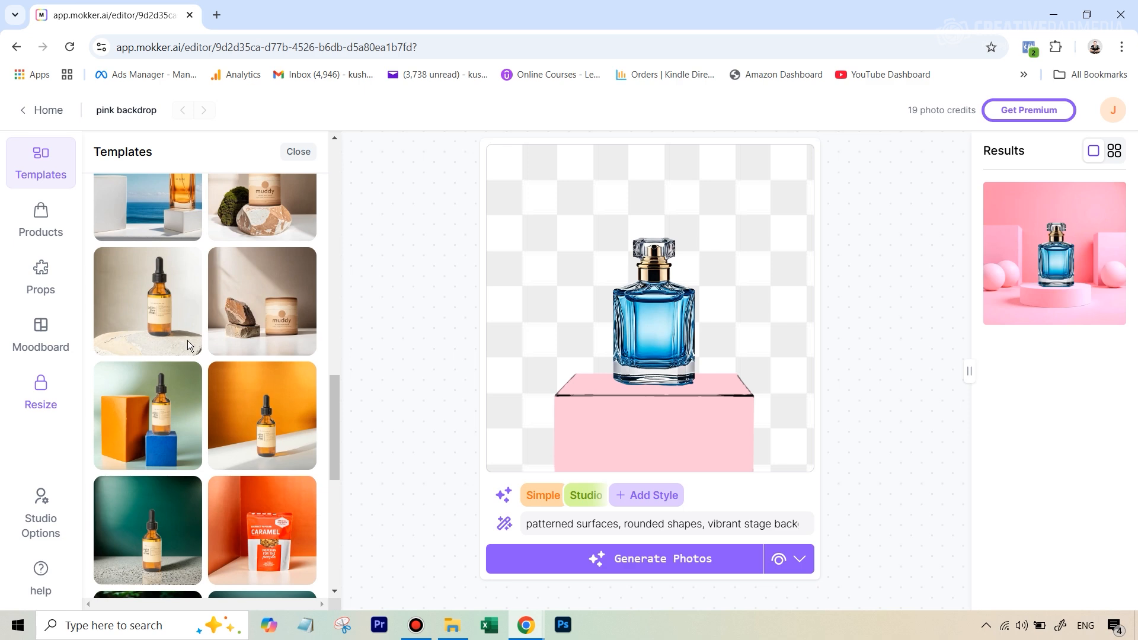
scroll(223, 320, "down", 5)
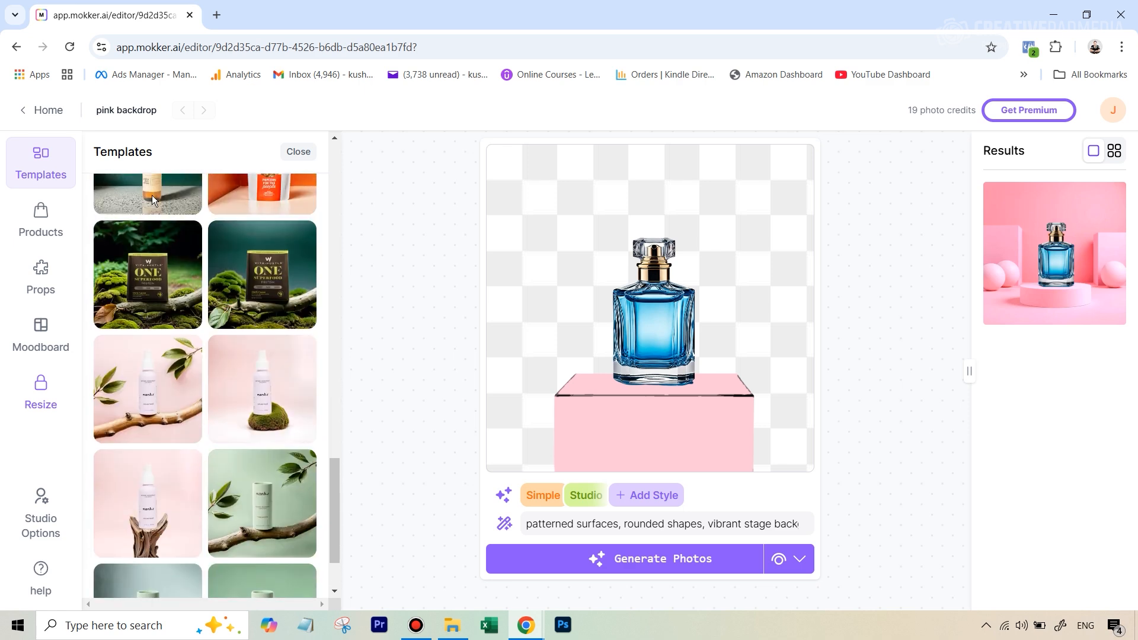
scroll(137, 294, "up", 3)
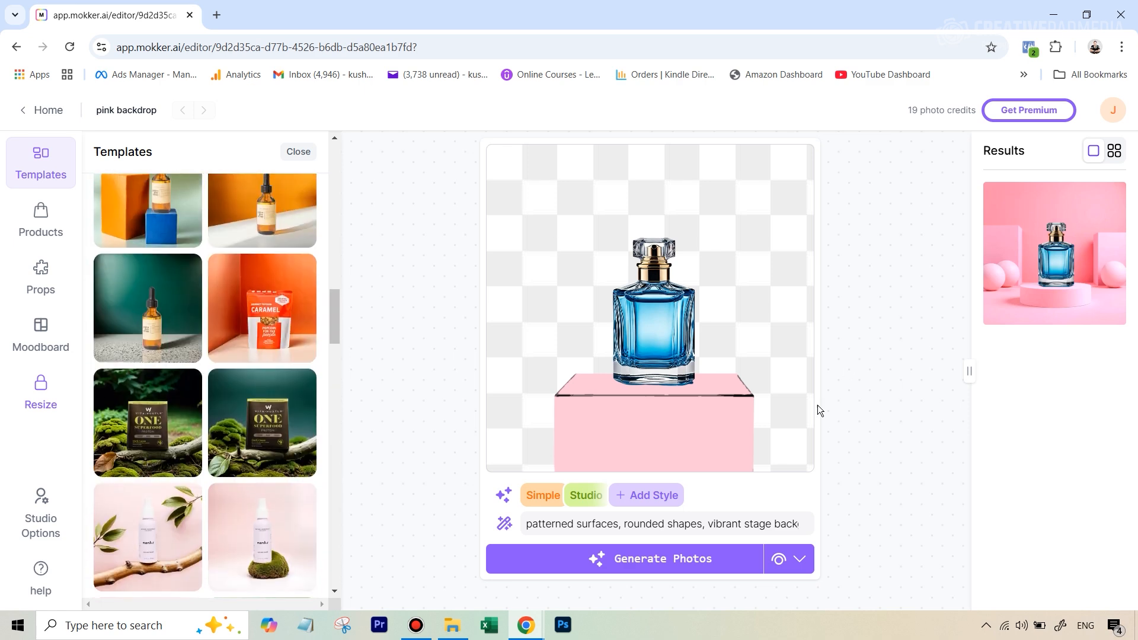
scroll(269, 197, "up", 1)
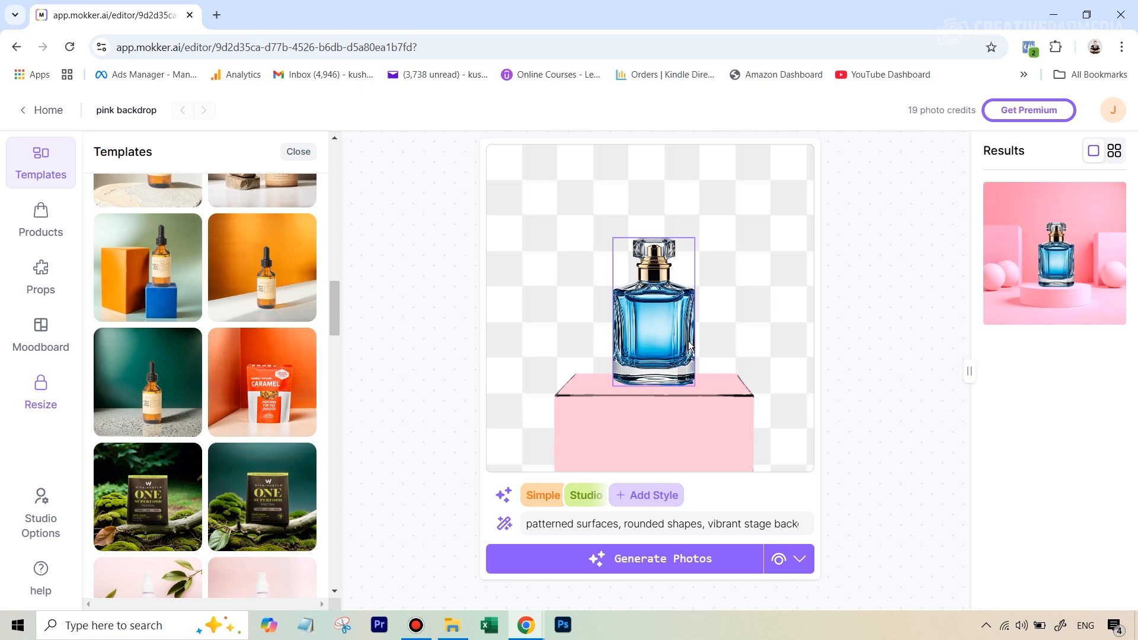
scroll(284, 326, "down", 10)
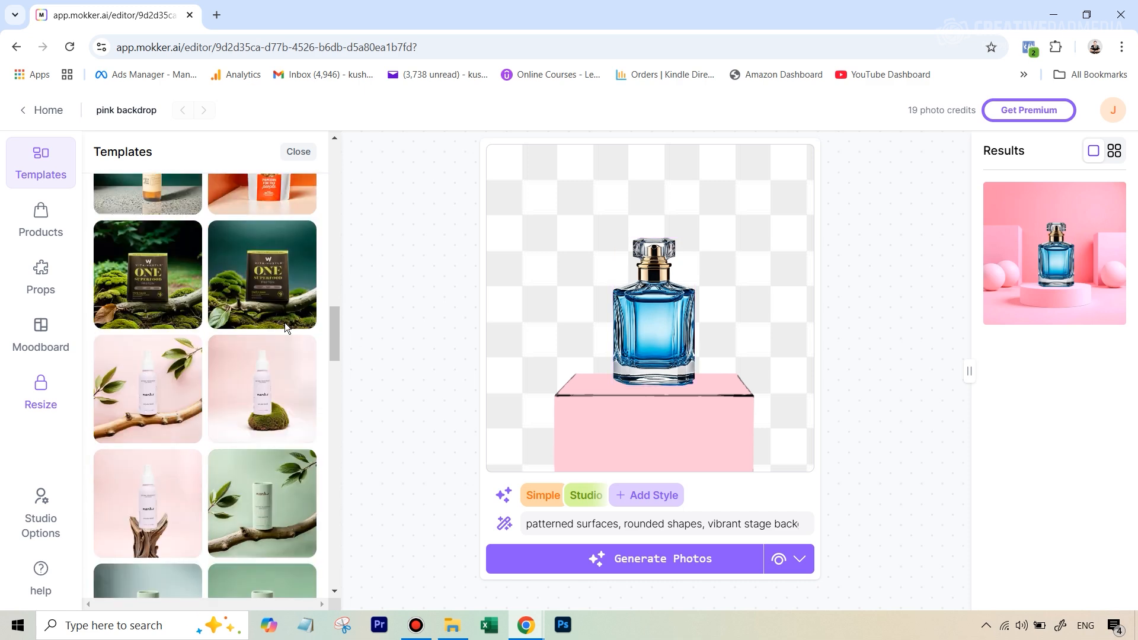
scroll(284, 322, "down", 8)
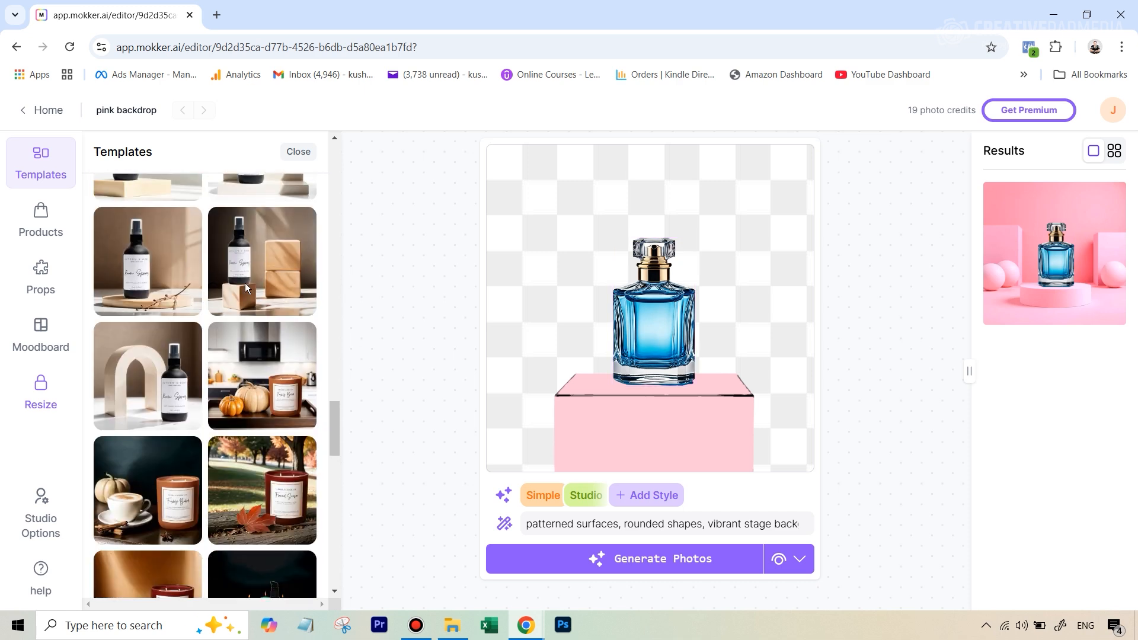
scroll(271, 416, "down", 15)
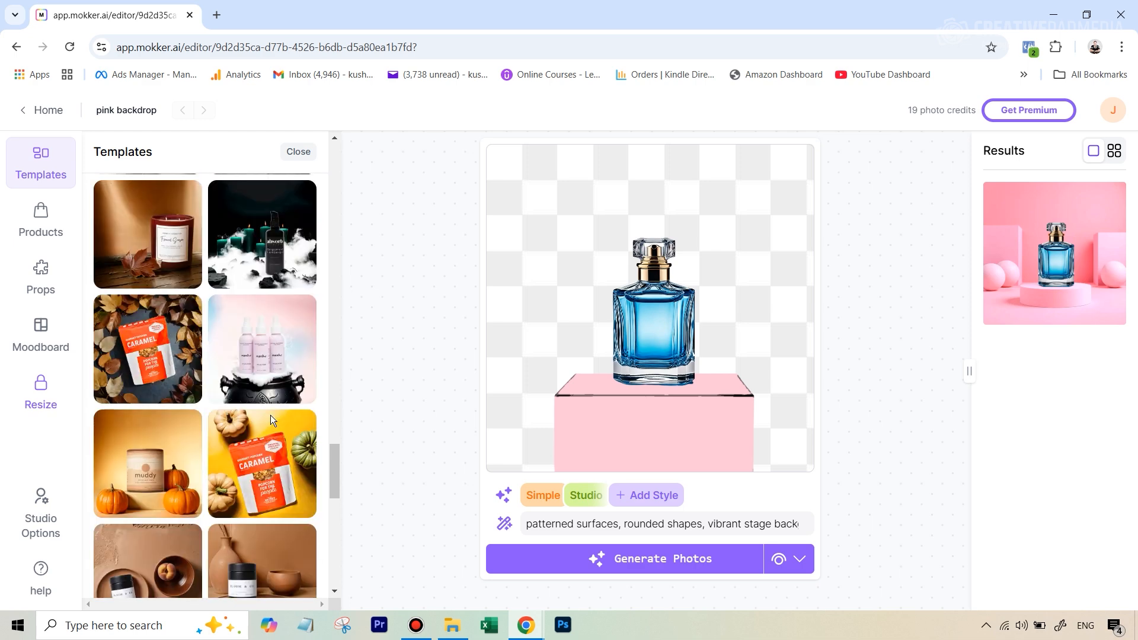
Filter the templates by the Simple category and look through the matching scenes.
scroll(269, 396, "up", 20)
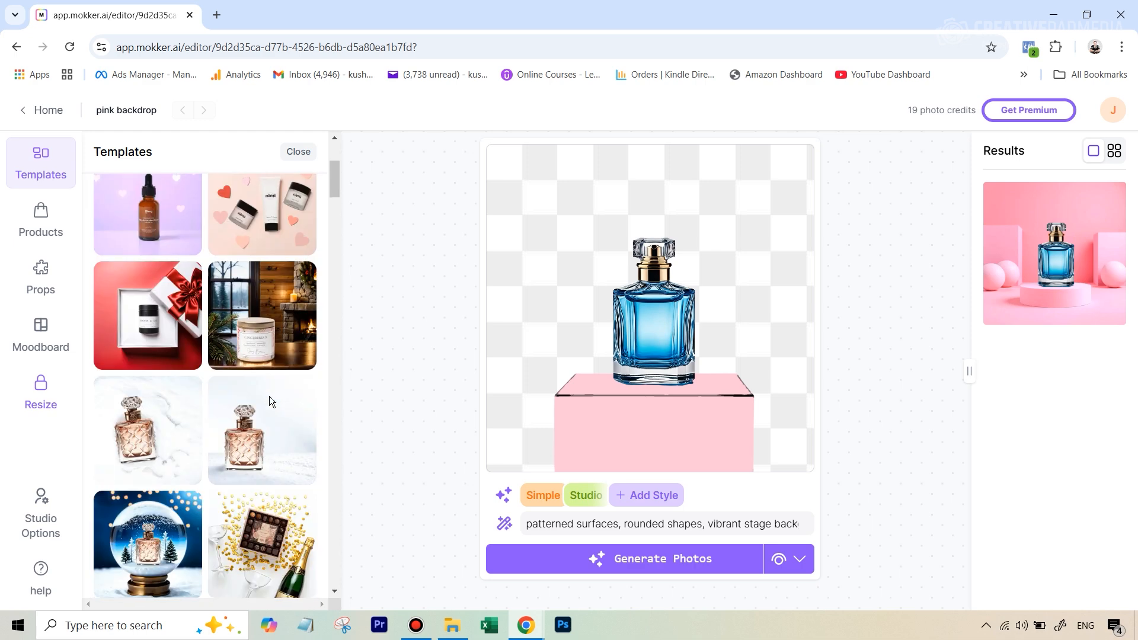
left_click(115, 228)
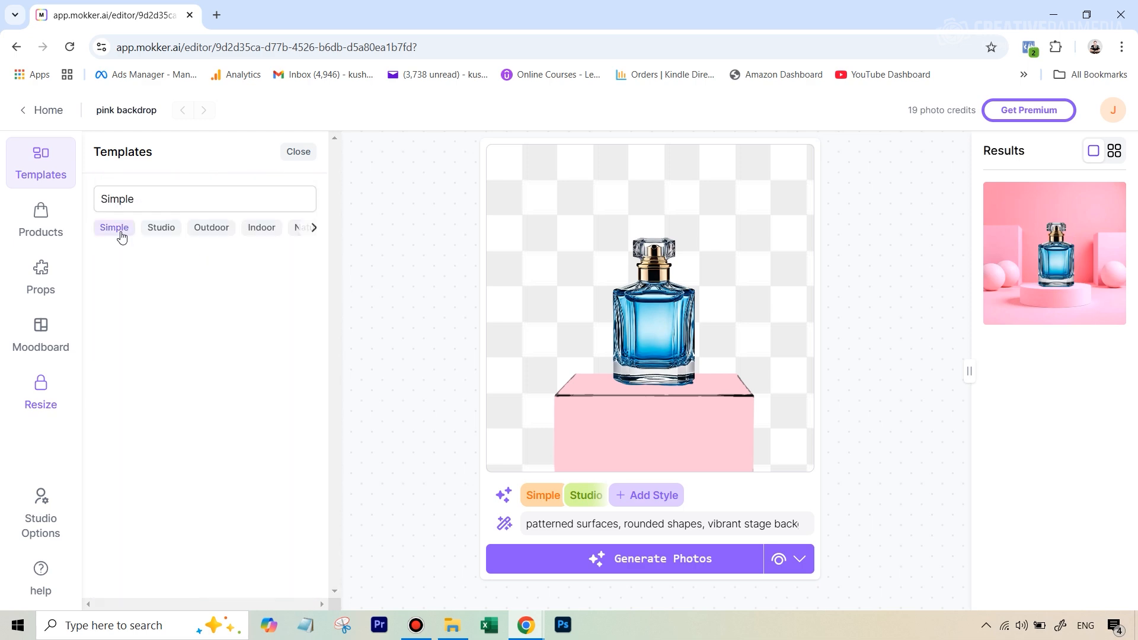
scroll(212, 356, "down", 3)
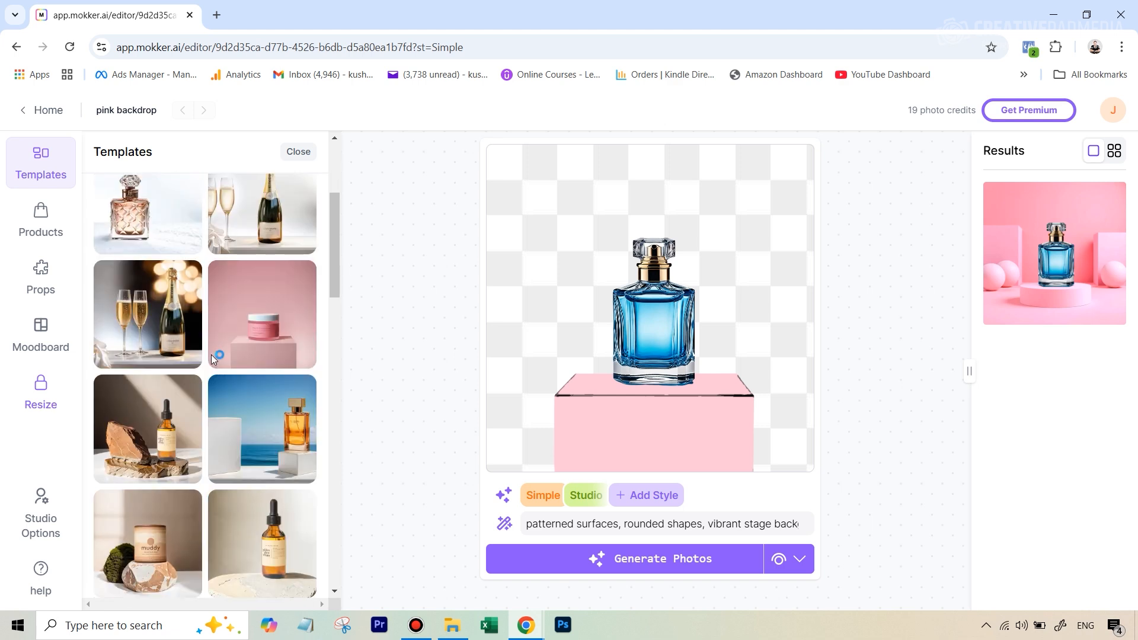
scroll(258, 265, "up", 2)
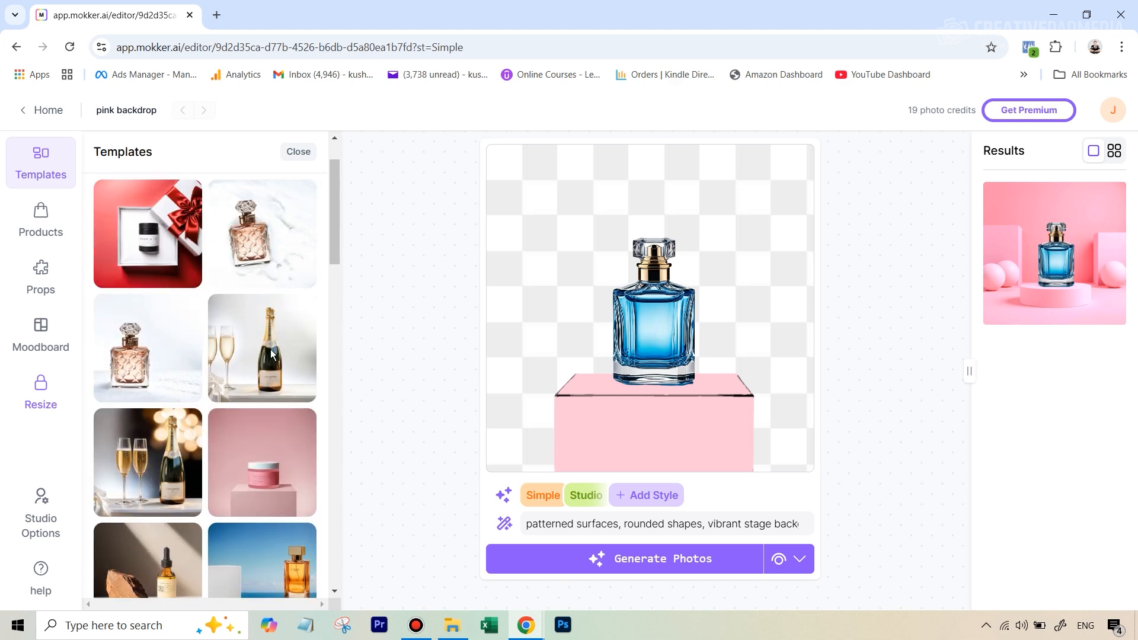
scroll(270, 351, "down", 7)
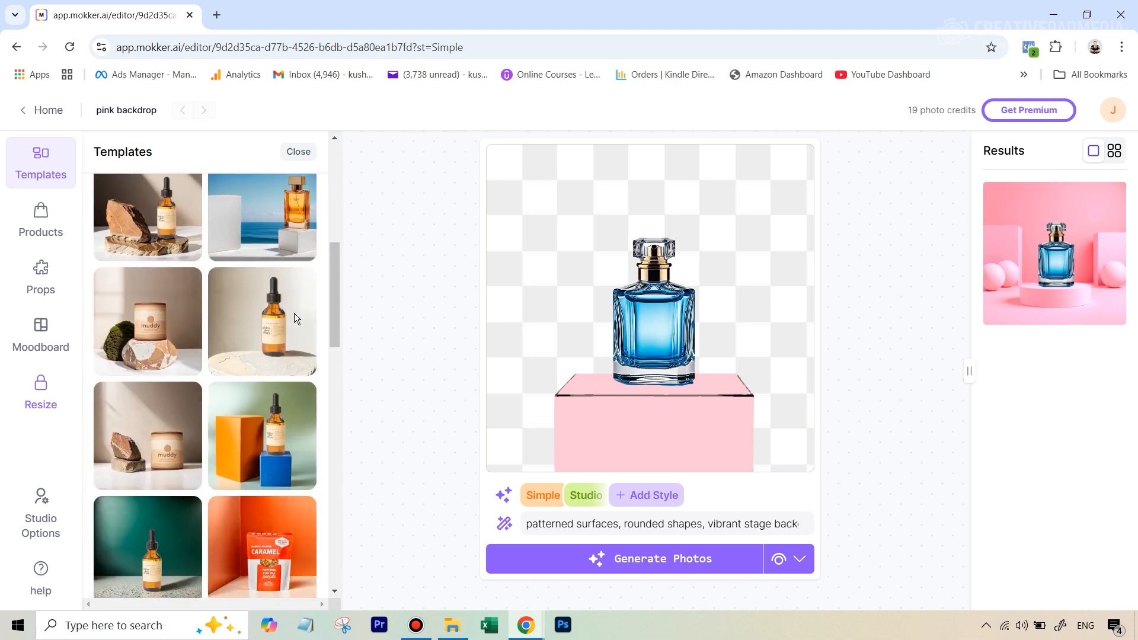
scroll(294, 313, "down", 5)
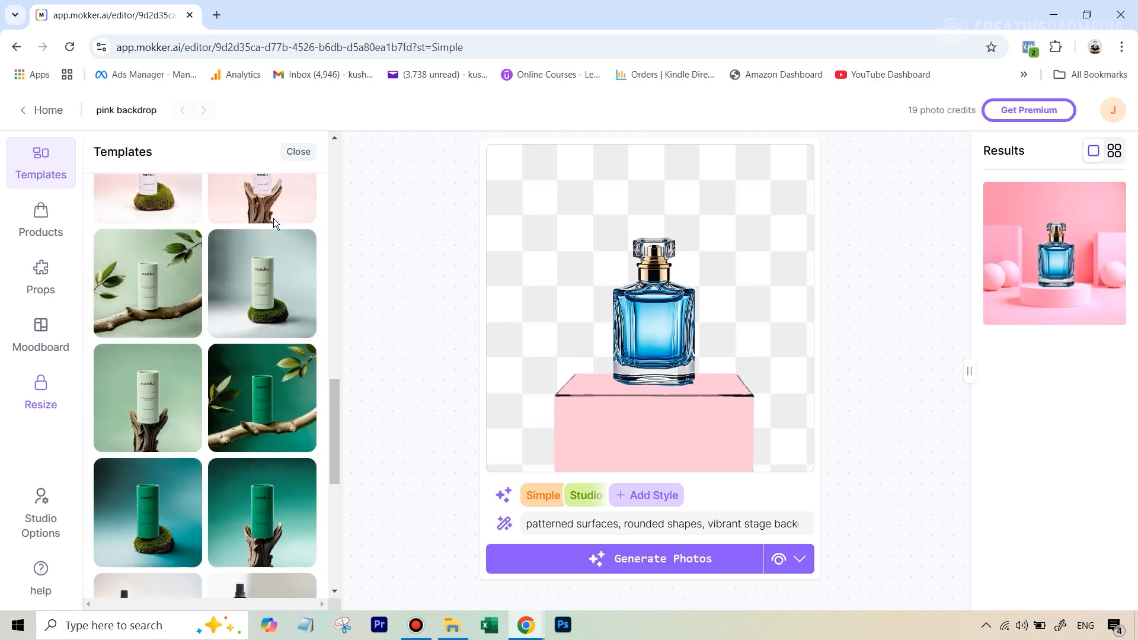
Switch the template filter to Outdoor and look through the outdoor scenes.
scroll(272, 218, "up", 10)
scroll(273, 218, "up", 2)
left_click(211, 227)
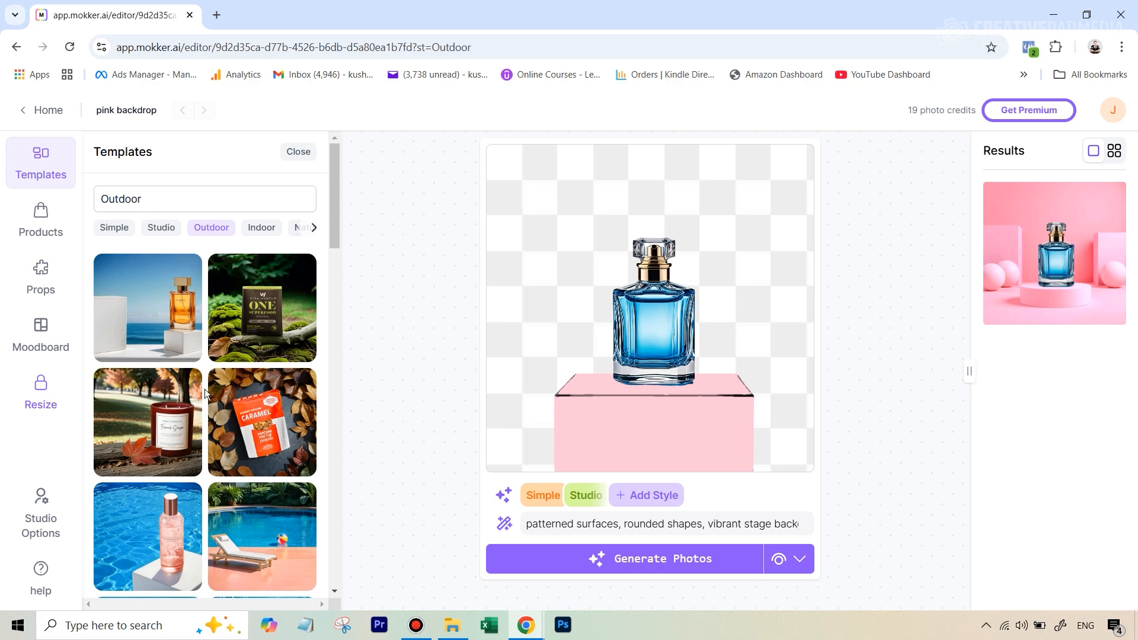
scroll(207, 390, "down", 10)
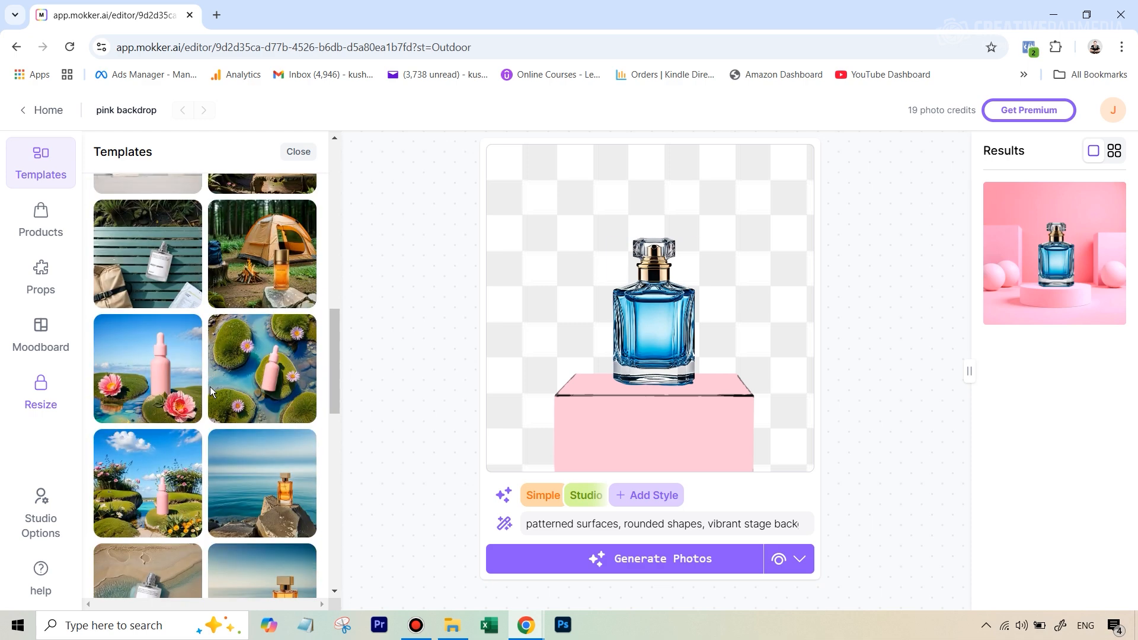
scroll(209, 386, "down", 15)
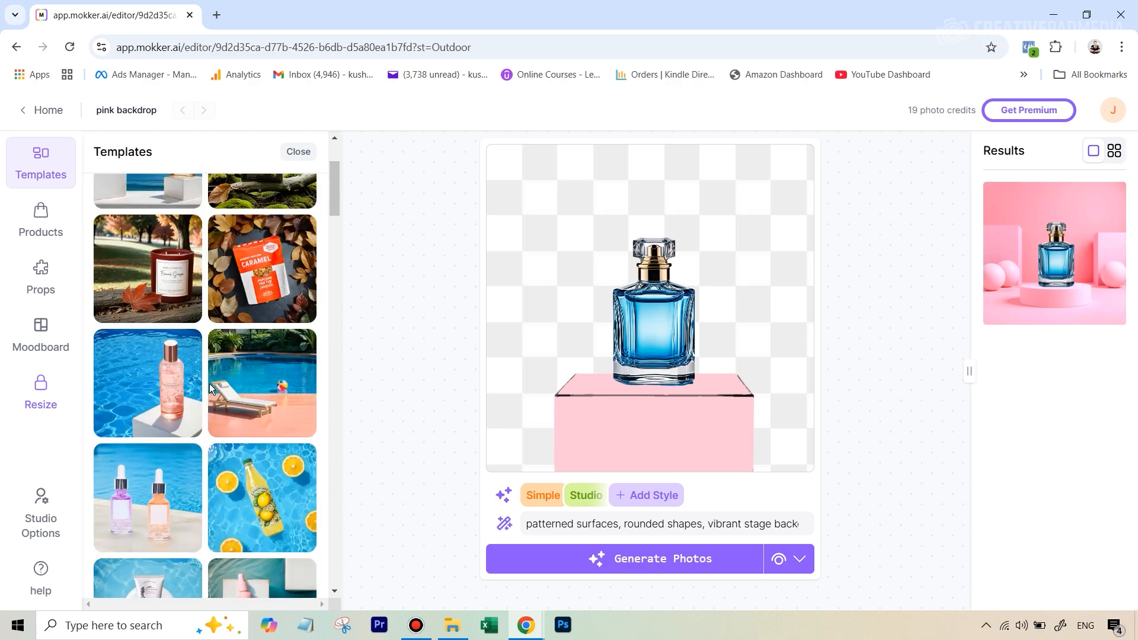
Filter the templates by the Minimalist category and examine its scenes.
scroll(209, 383, "up", 3)
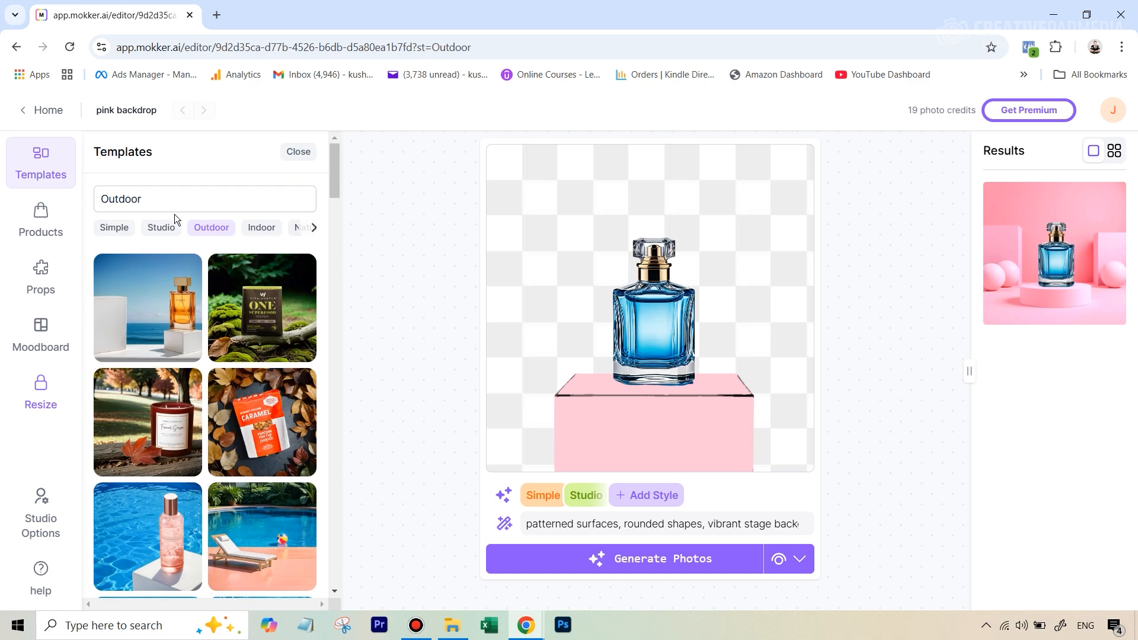
left_click(314, 229)
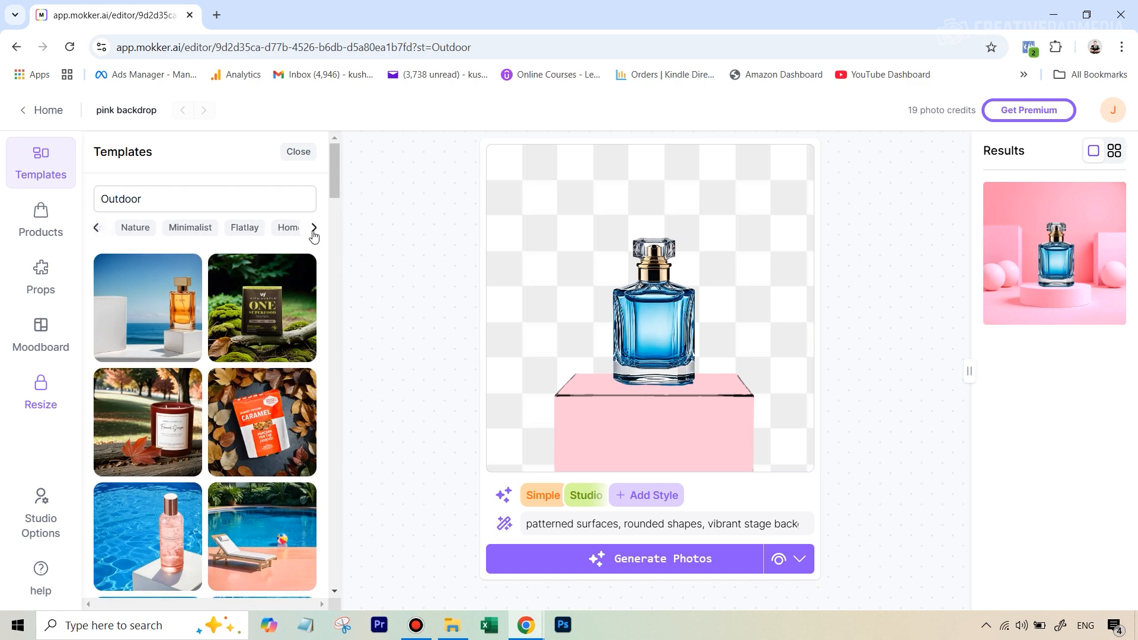
left_click(178, 228)
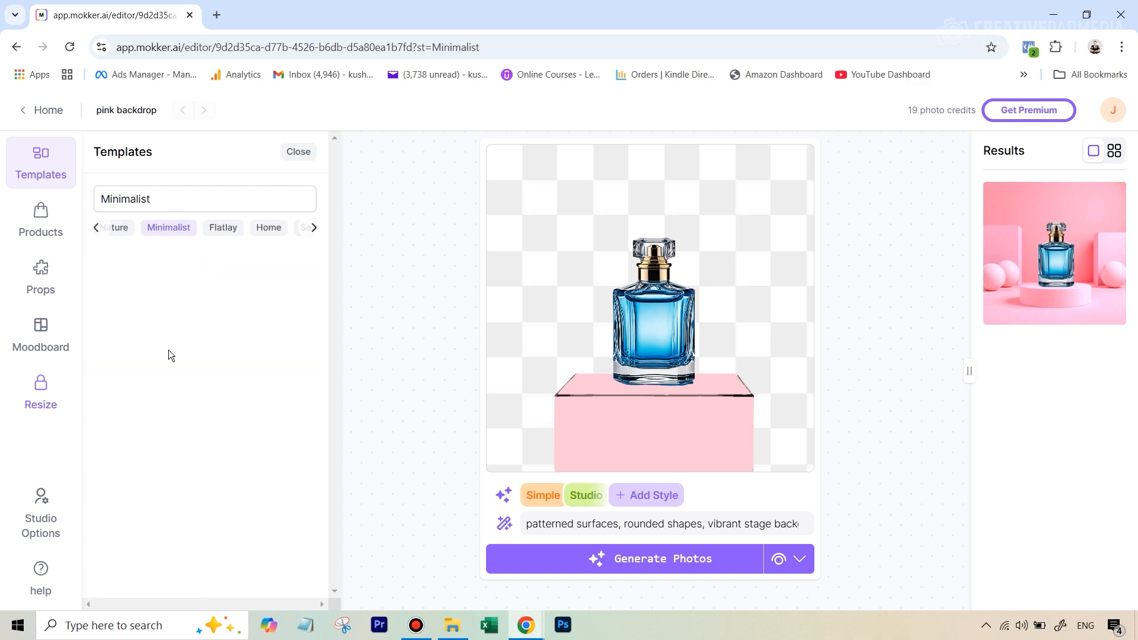
scroll(248, 326, "down", 3)
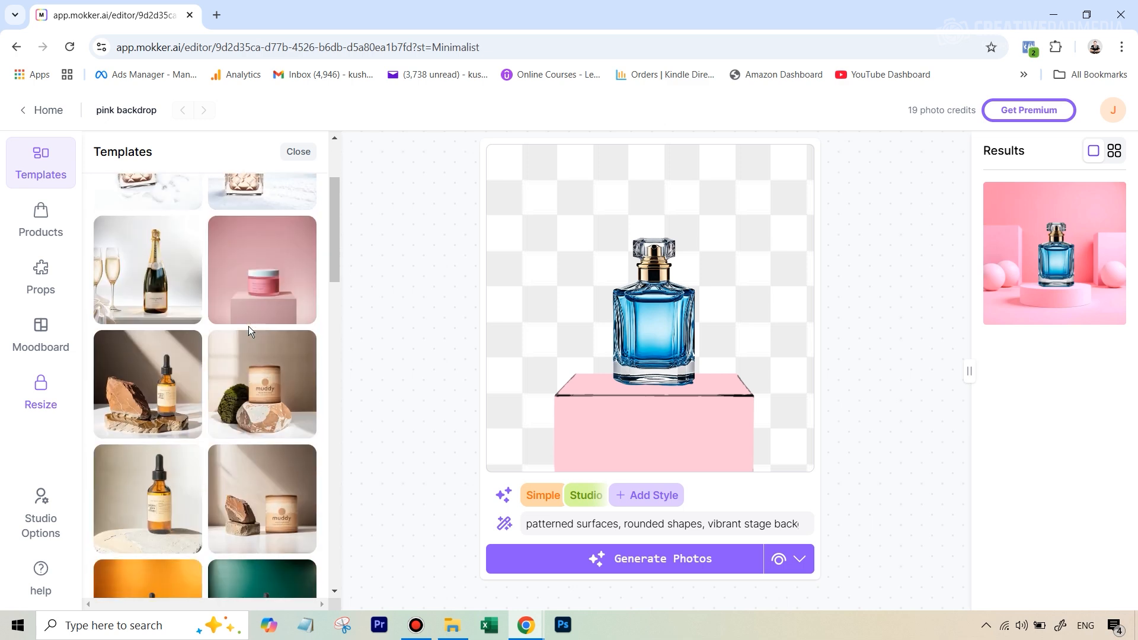
scroll(248, 326, "down", 9)
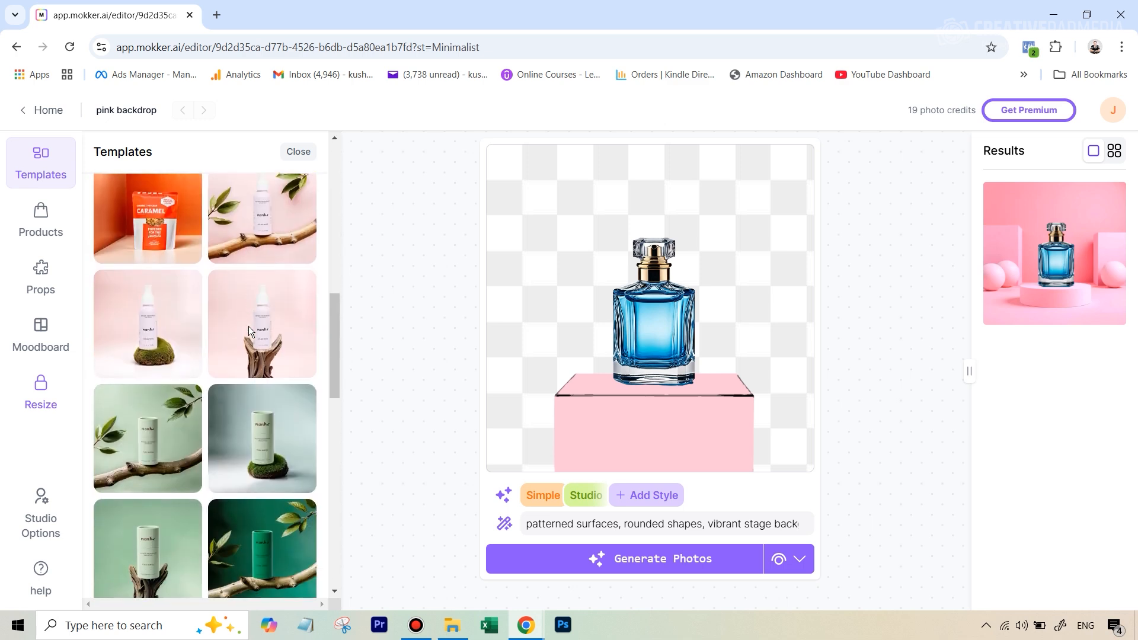
scroll(248, 326, "down", 4)
Change the template category to Flatlay and browse the top-down product scenes.
scroll(248, 326, "up", 15)
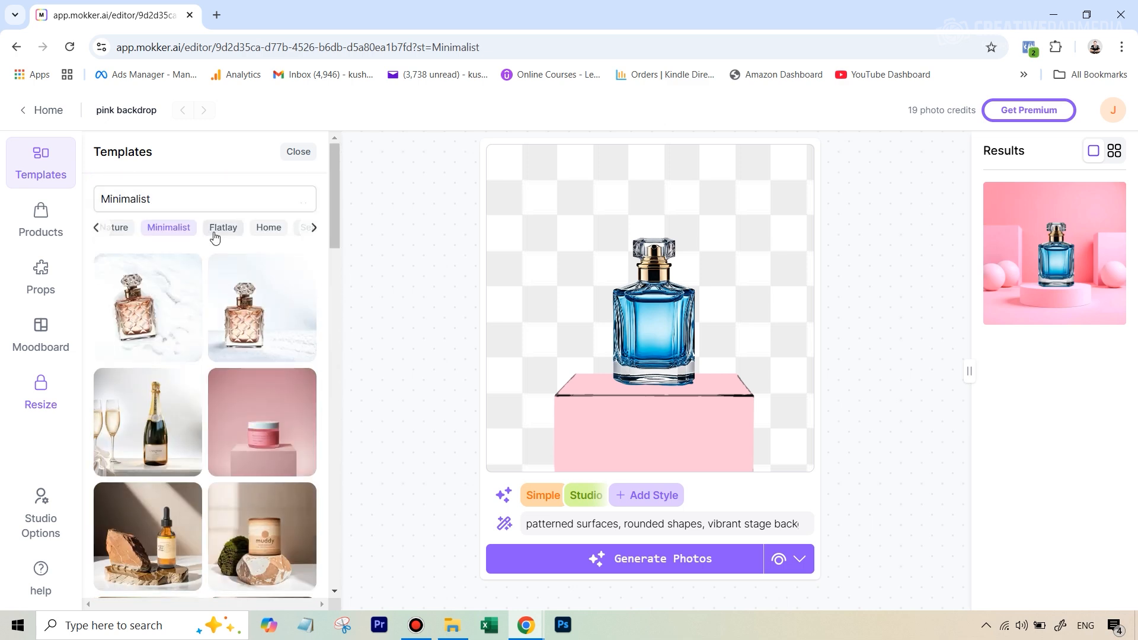
left_click(215, 233)
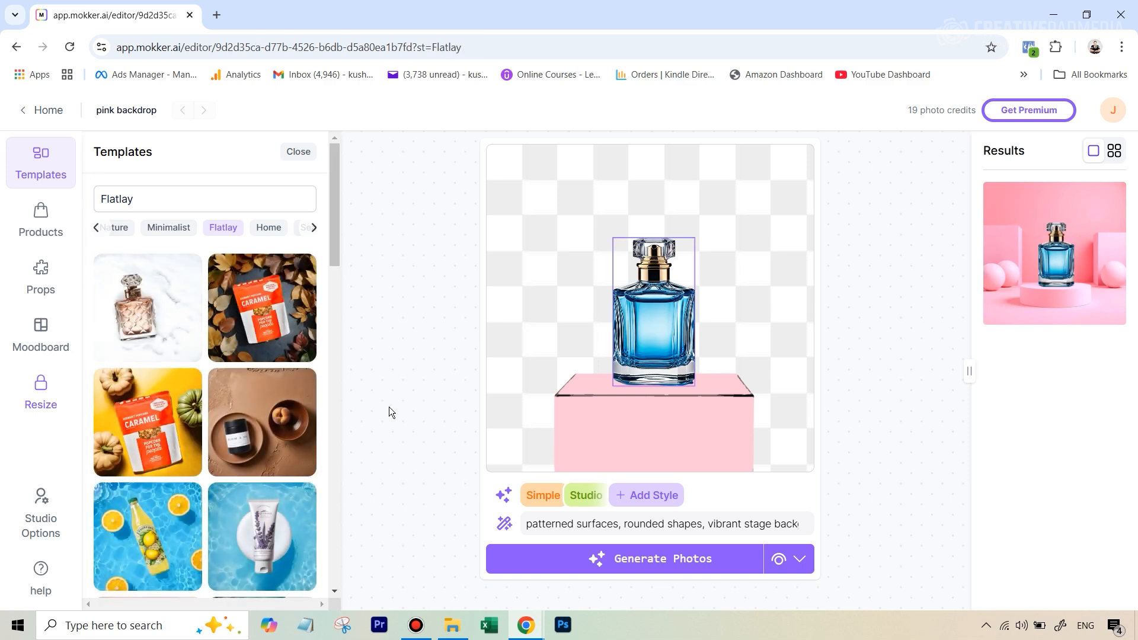
scroll(272, 383, "down", 6)
scroll(247, 284, "down", 3)
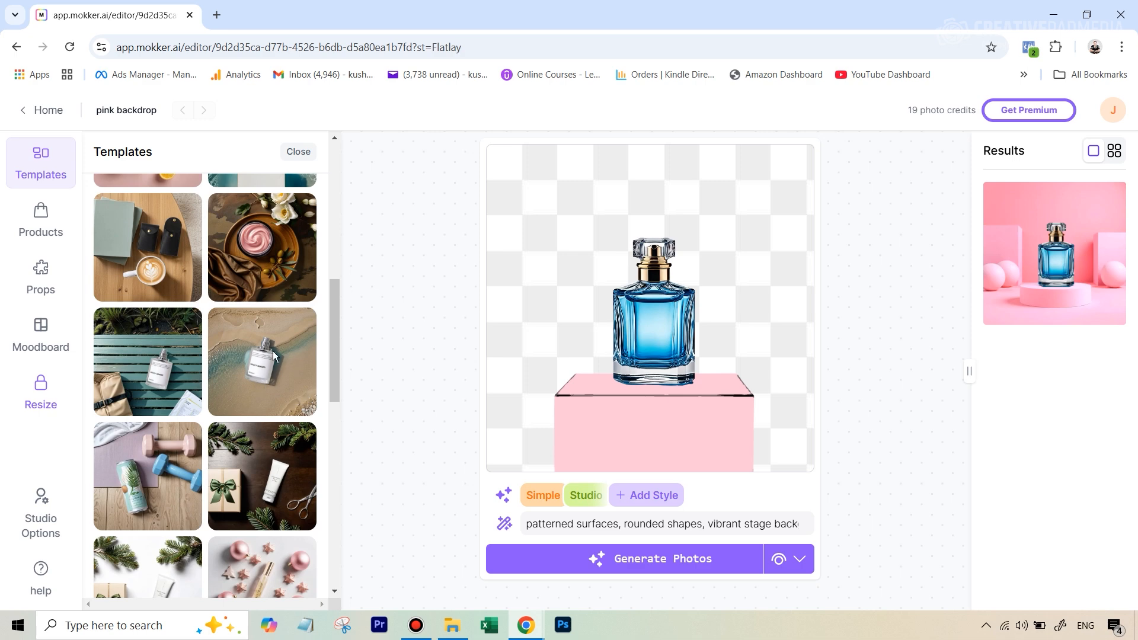
scroll(257, 393, "down", 4)
scroll(256, 394, "up", 12)
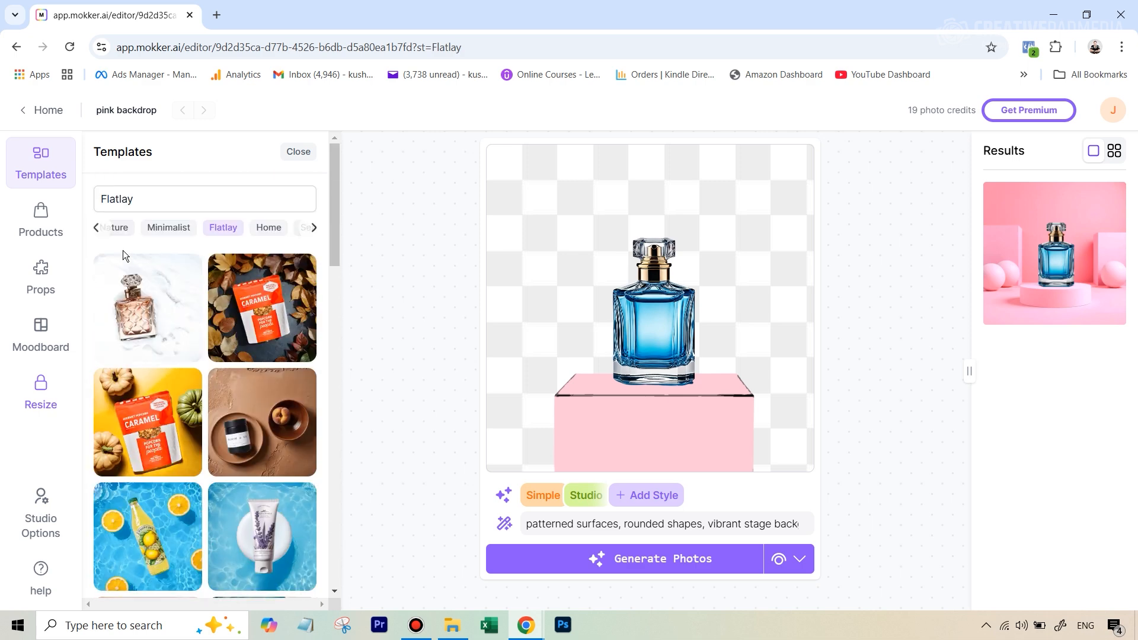
Filter the templates by Simple and replace the current design with the amber perfume bottle scene by the sea.
left_click(96, 228)
left_click(102, 227)
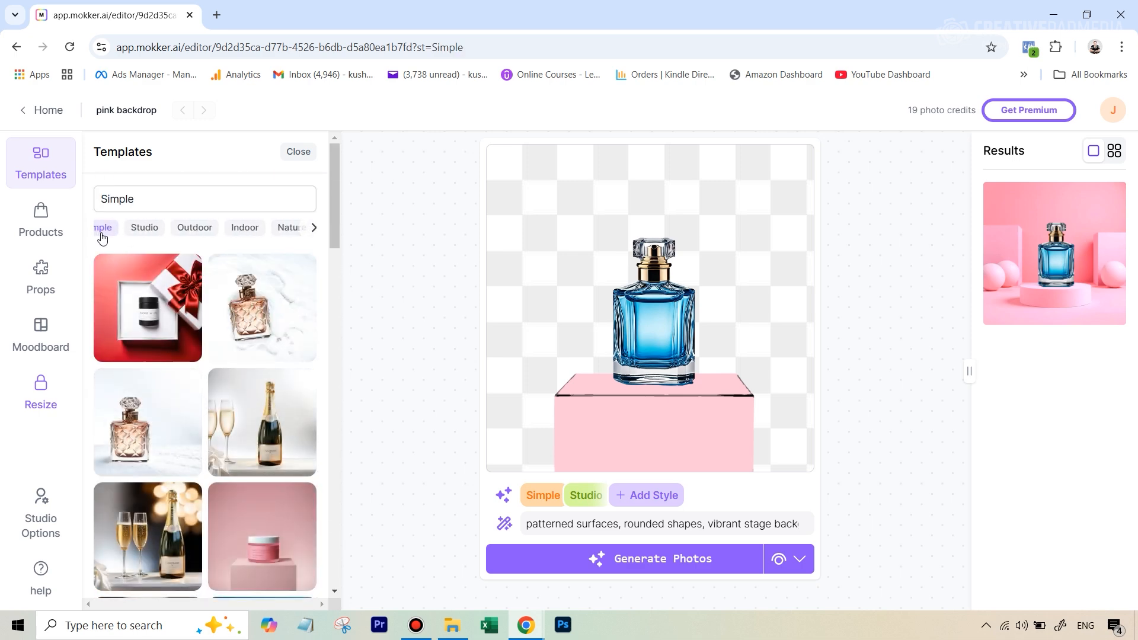
scroll(218, 360, "down", 1)
scroll(217, 361, "down", 5)
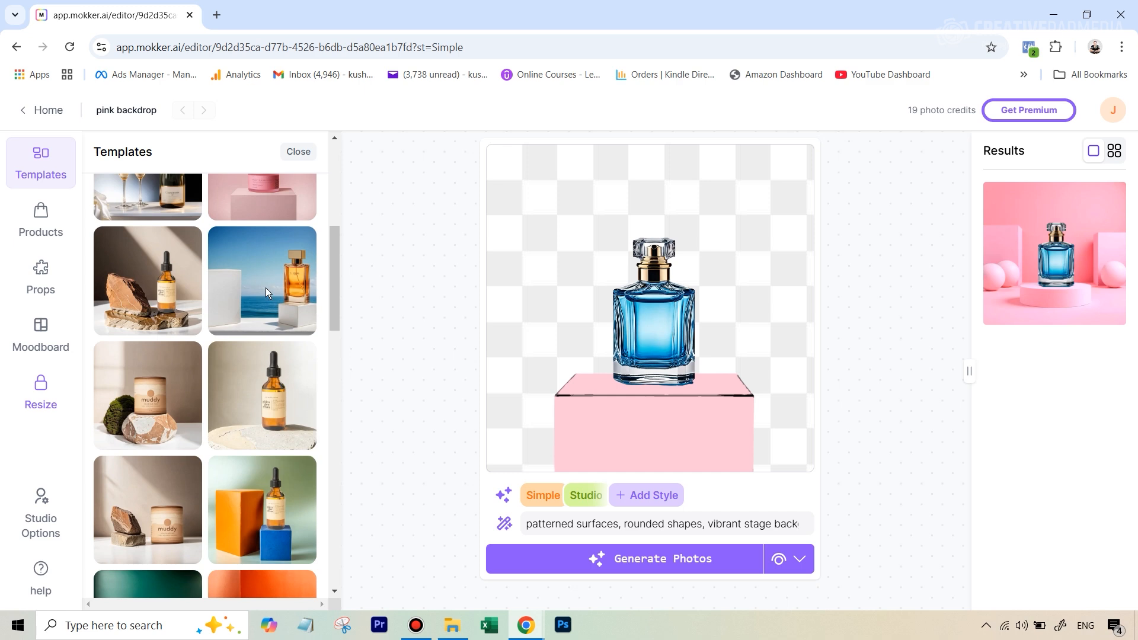
left_click(261, 273)
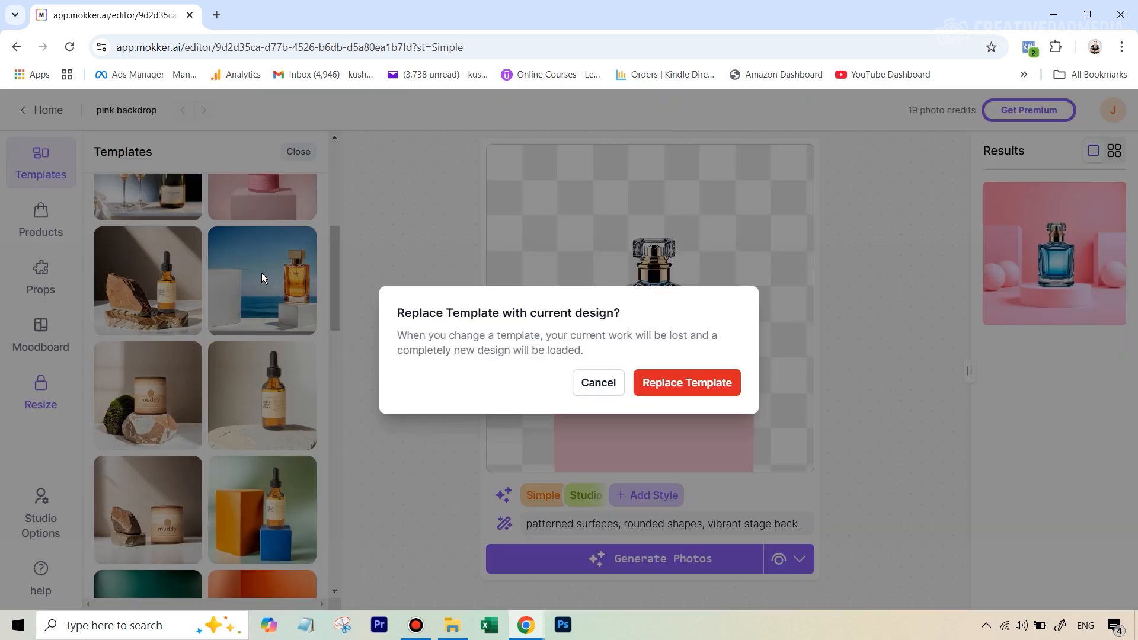
left_click(678, 383)
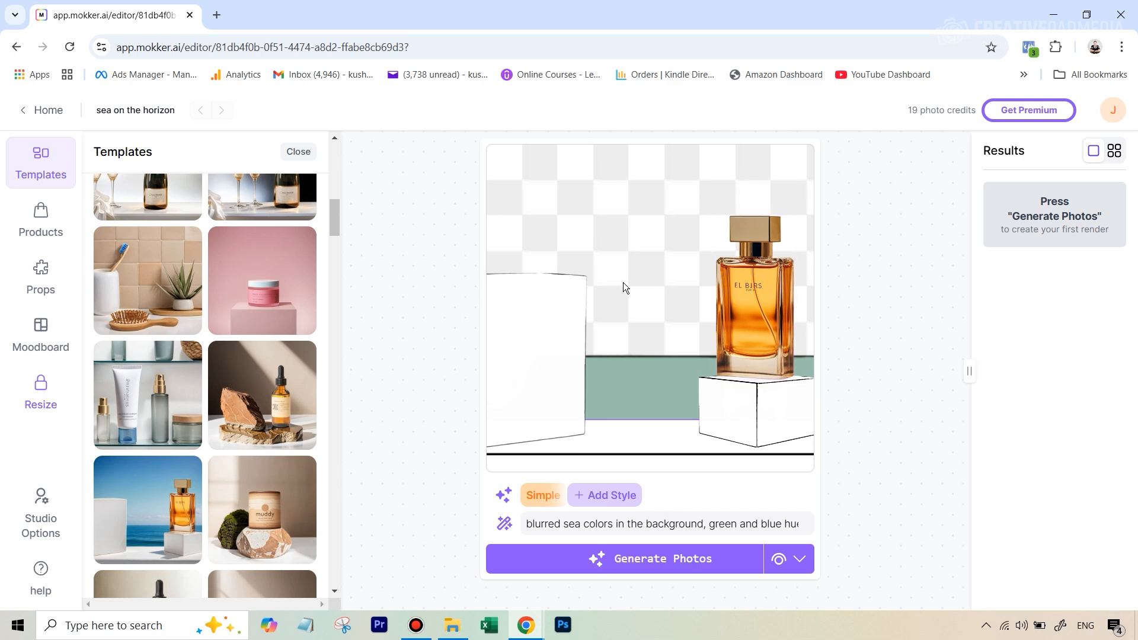
Delete the amber perfume bottle and the tall white cube block on the left of the scene.
left_click(761, 286)
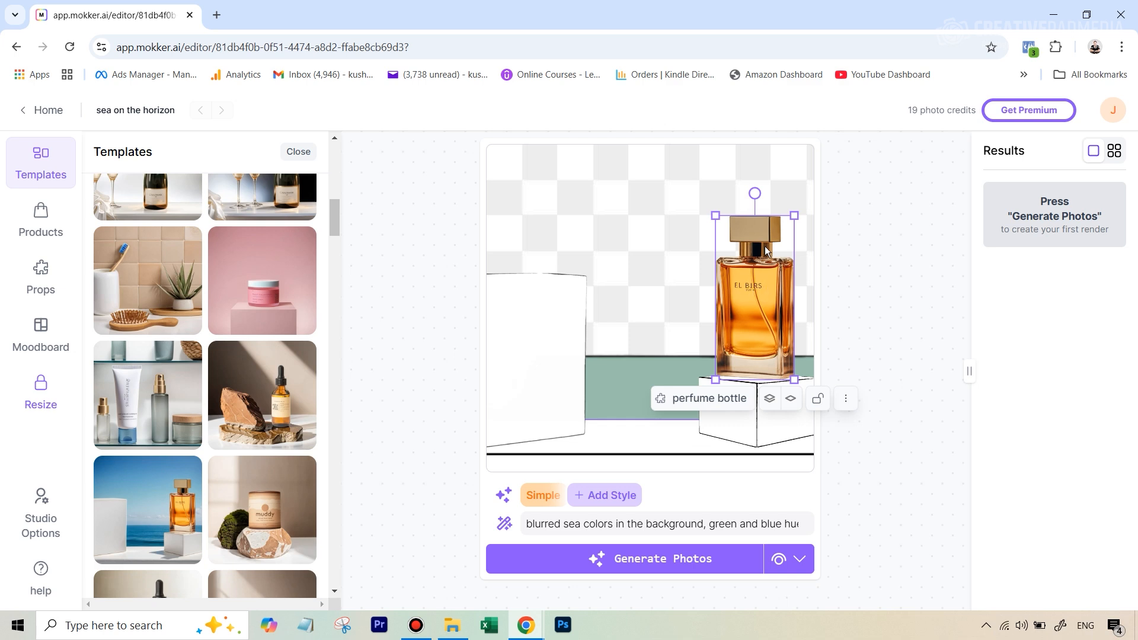
left_click(846, 399)
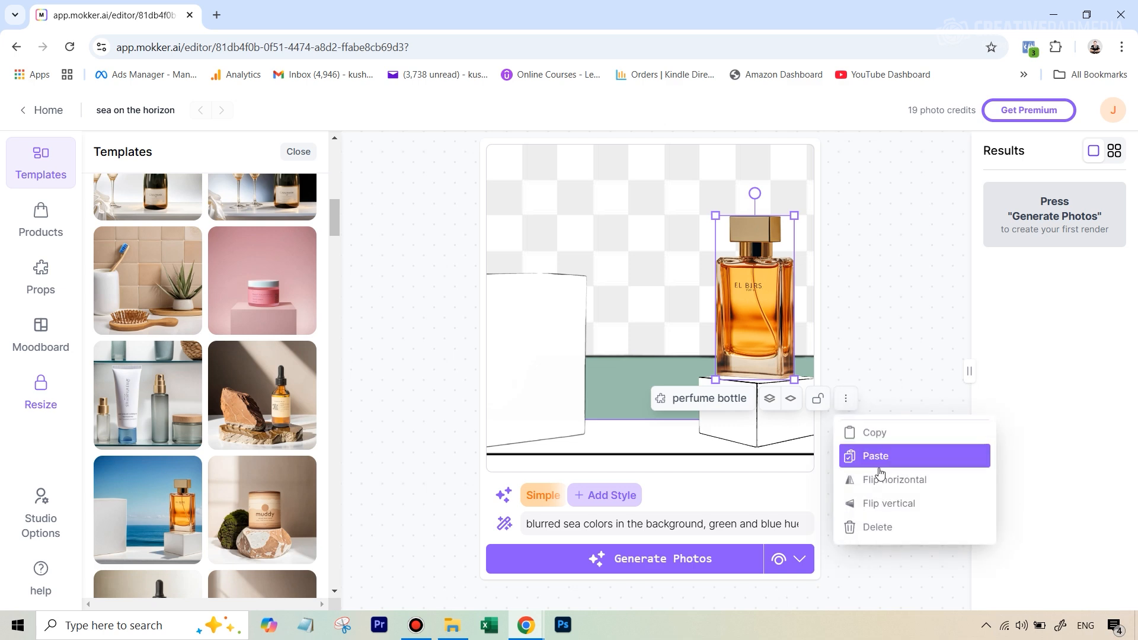
left_click(887, 535)
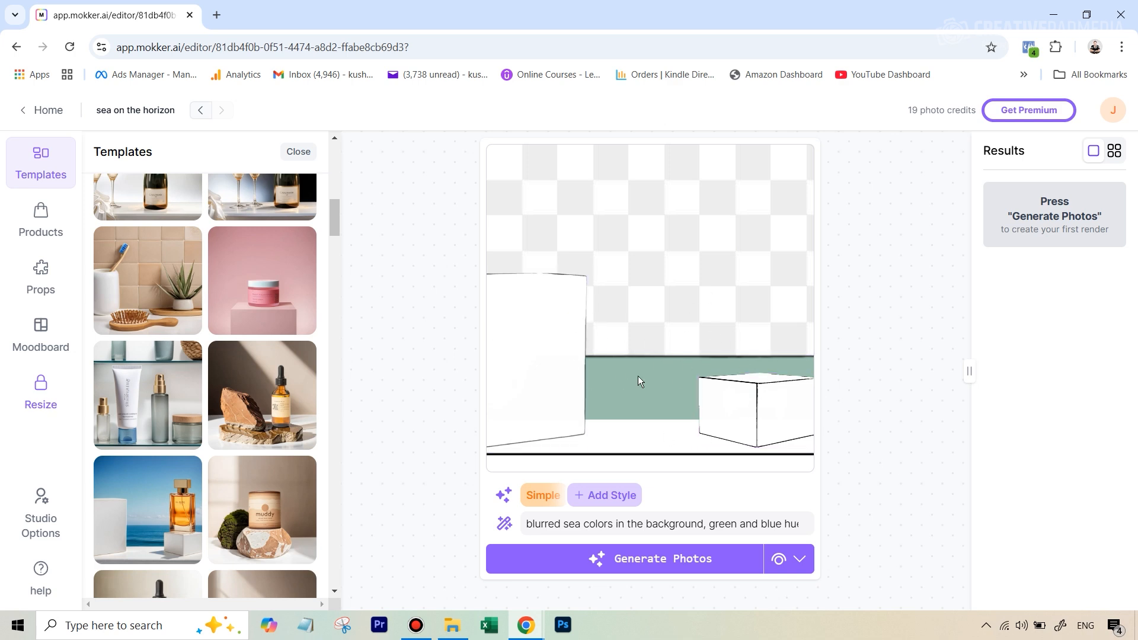
left_click(537, 343)
left_click(605, 454)
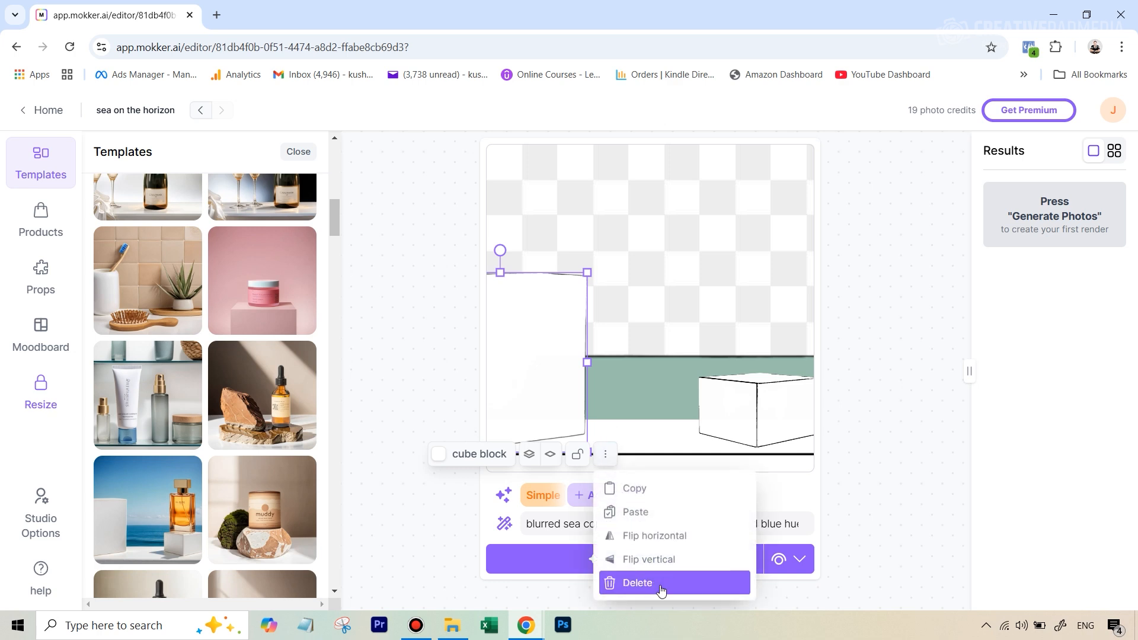
left_click(652, 582)
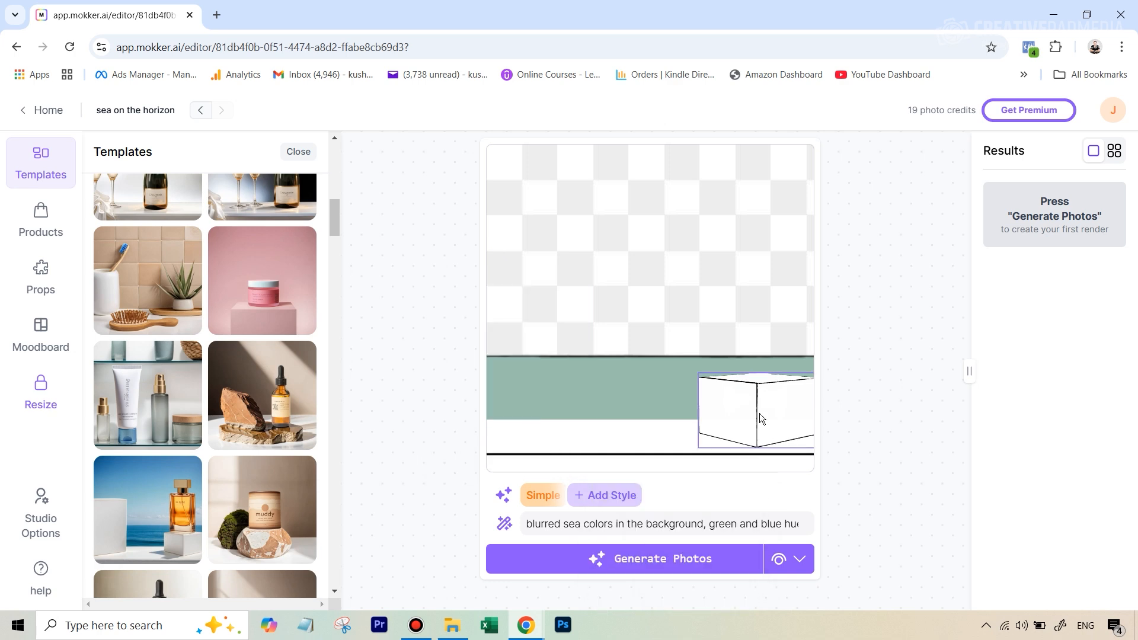
Delete the remaining small white cube block from the scene.
left_click_drag(759, 414, 654, 412)
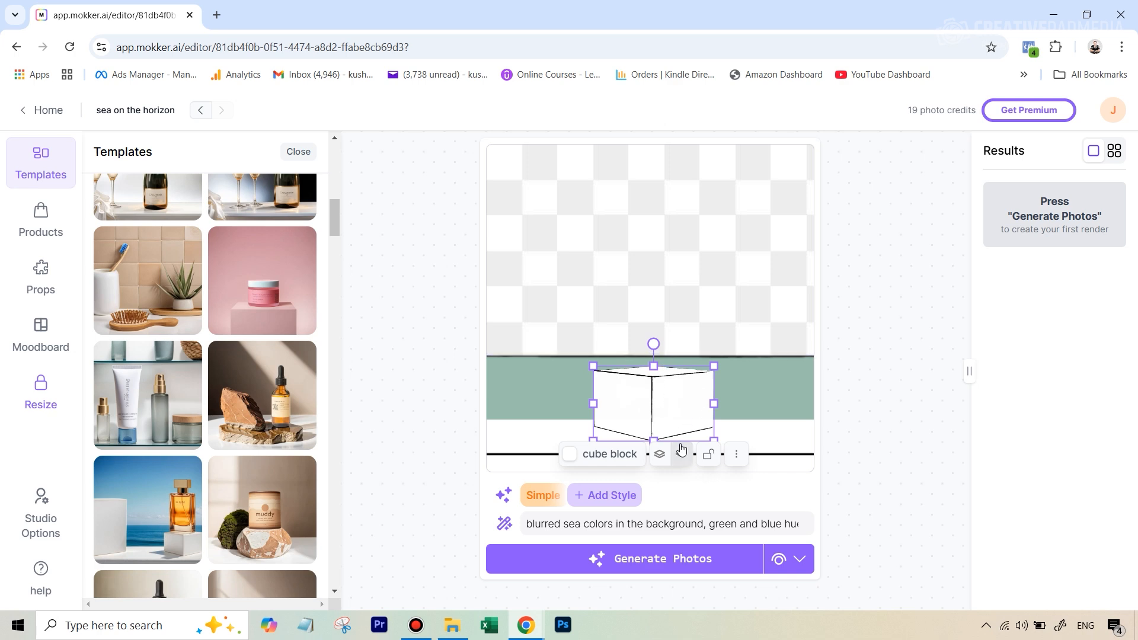
left_click(737, 456)
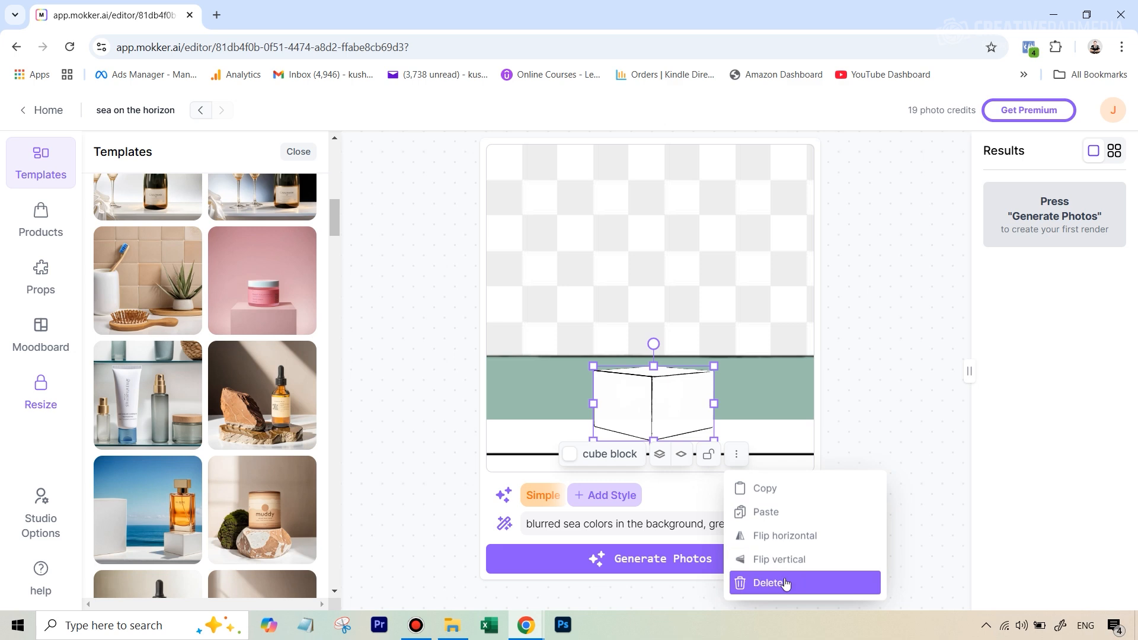
left_click(787, 583)
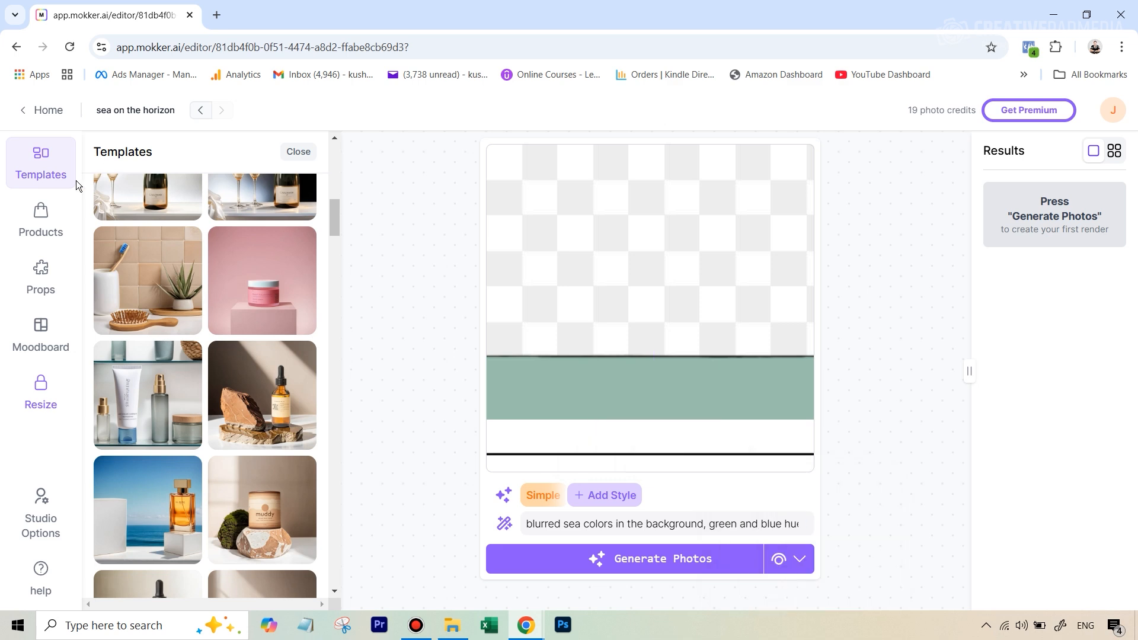
Check the uploaded products and examine the full collection of available props.
left_click(42, 231)
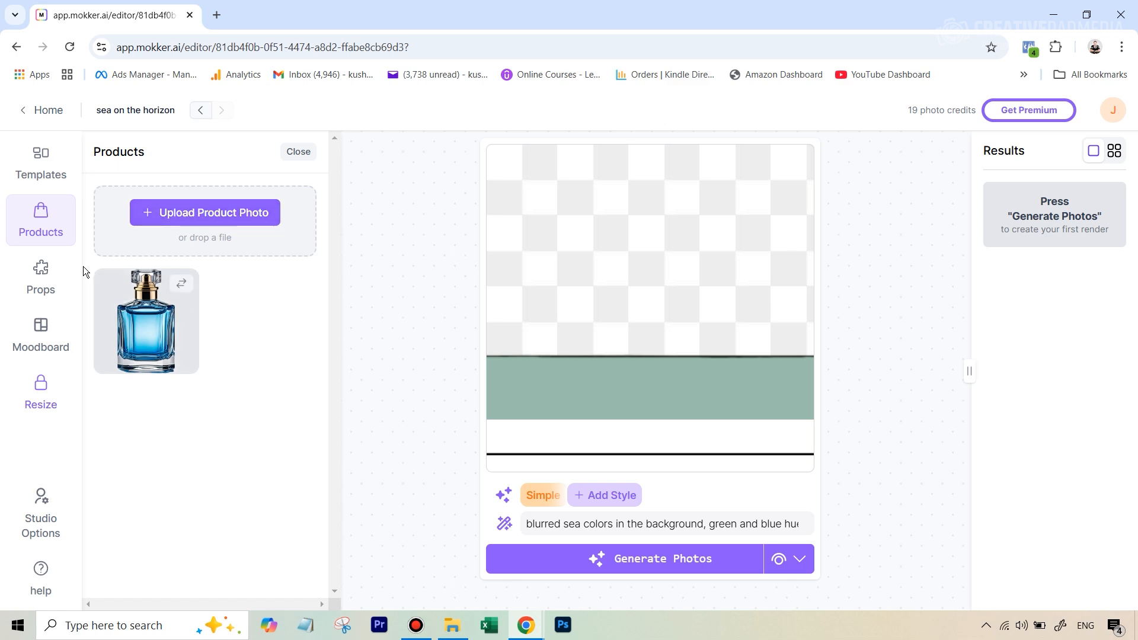
left_click(47, 283)
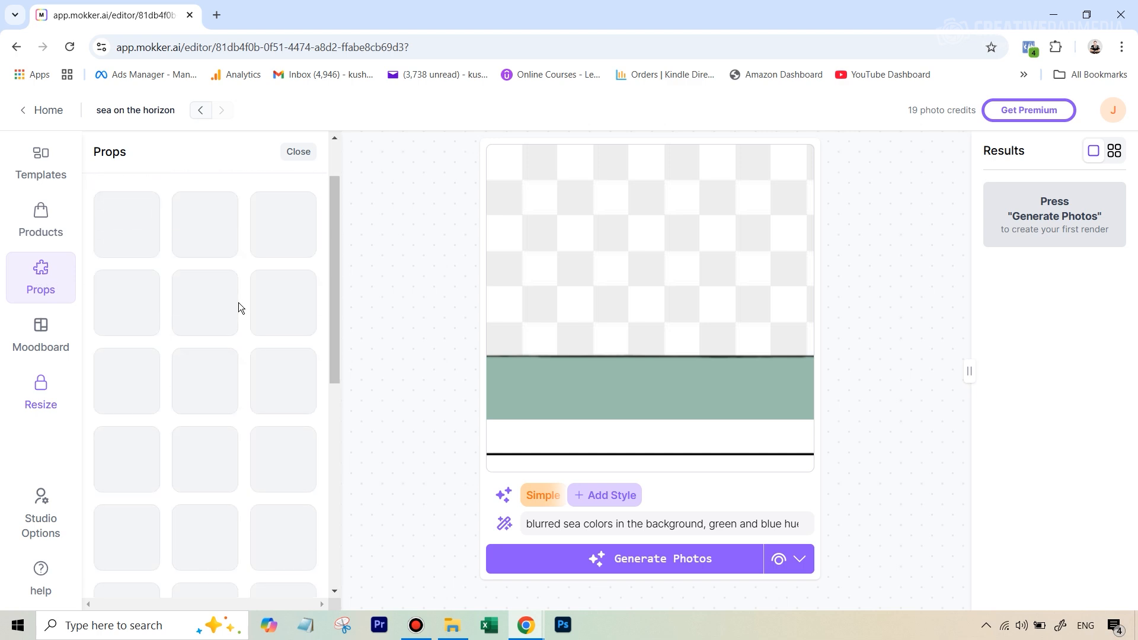
scroll(252, 333, "down", 5)
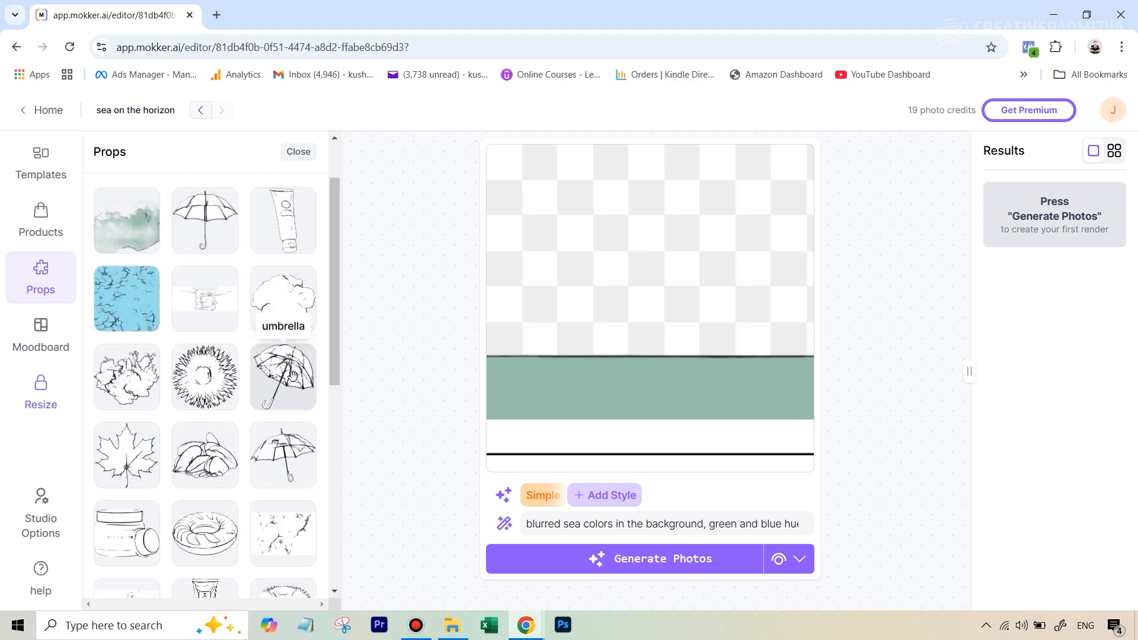
scroll(237, 255, "up", 5)
scroll(201, 267, "down", 5)
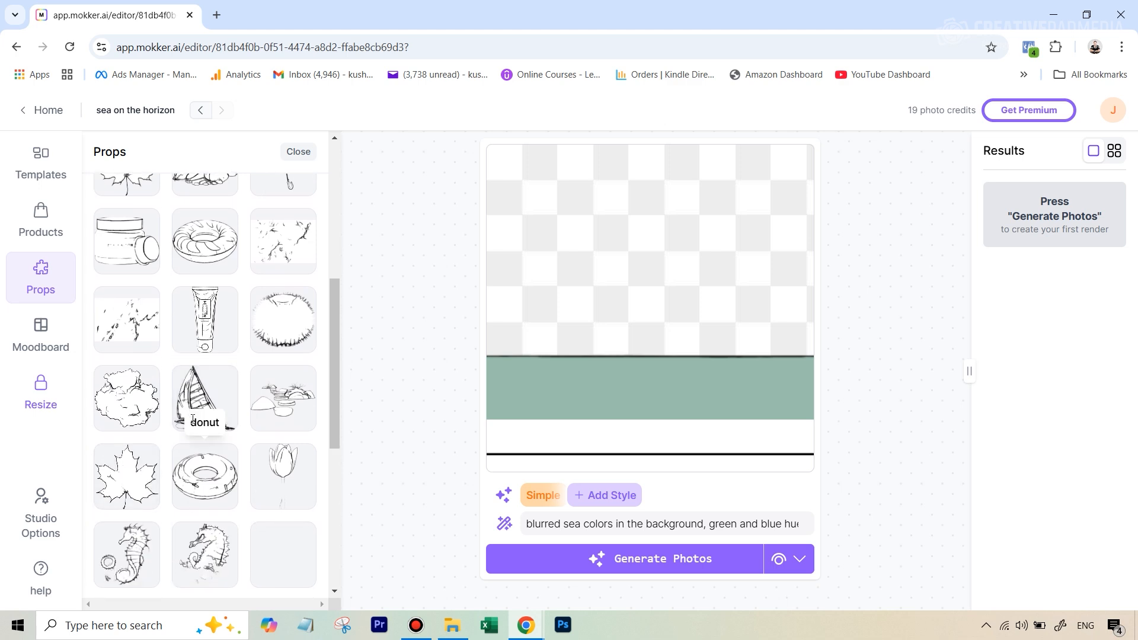
scroll(207, 403, "down", 7)
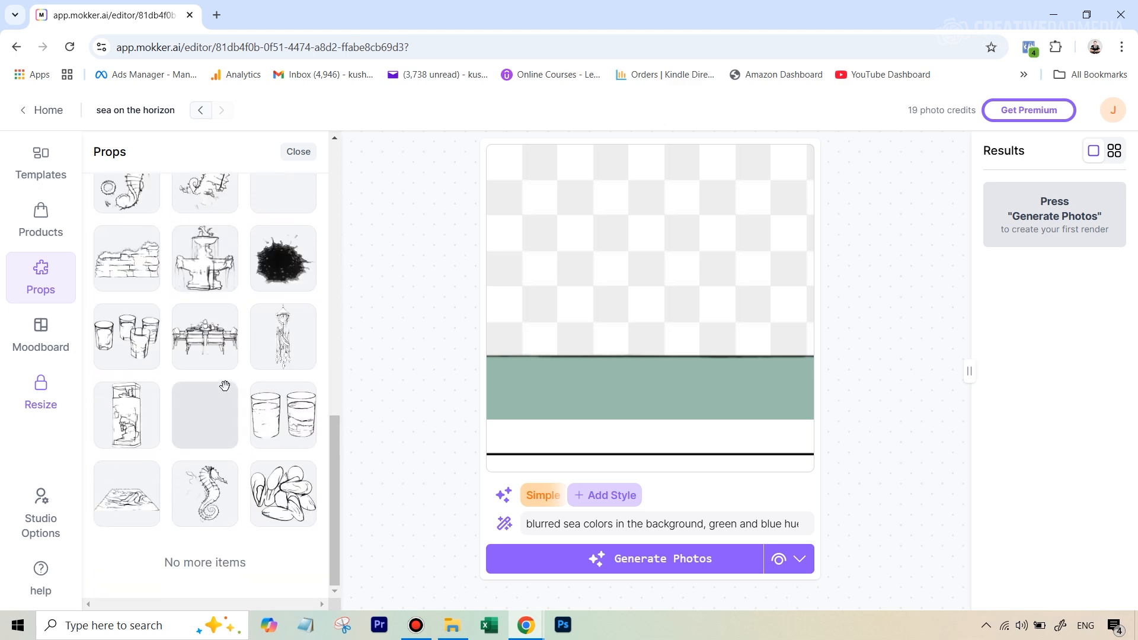
scroll(225, 386, "up", 15)
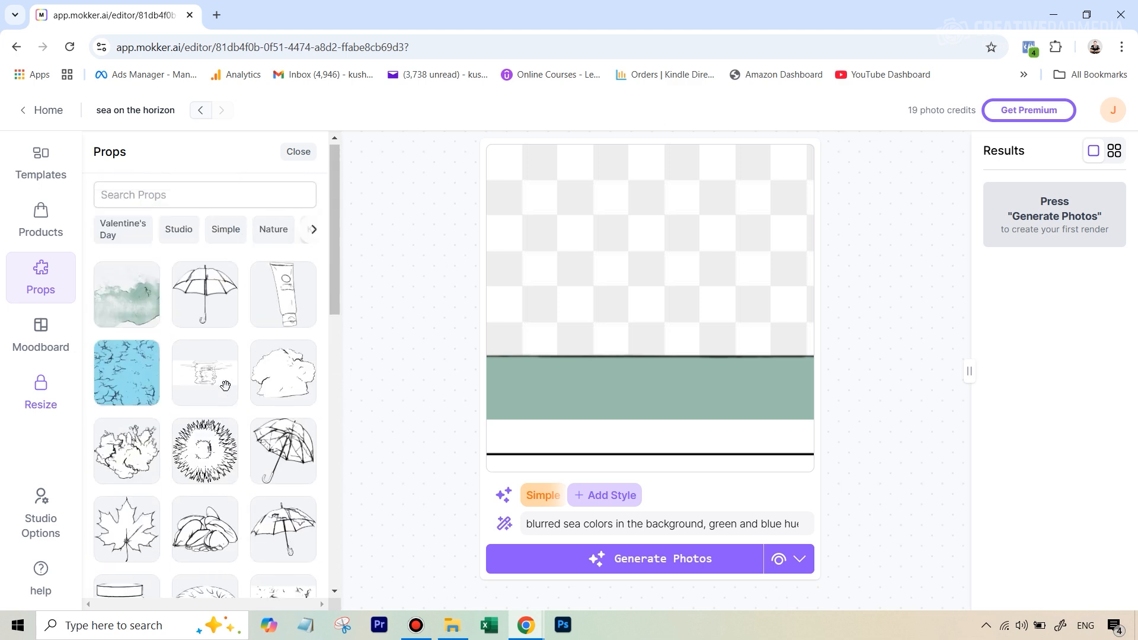
scroll(226, 386, "down", 5)
scroll(199, 386, "up", 6)
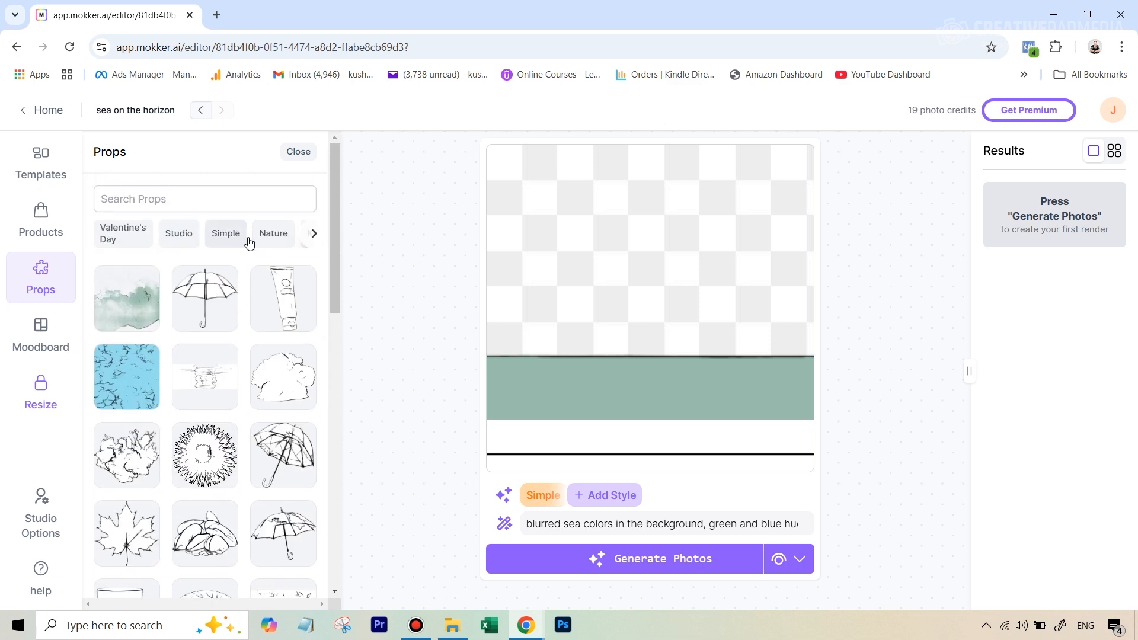
Search the props for "cube" and add the front-facing white cube block to the scene.
left_click(199, 197)
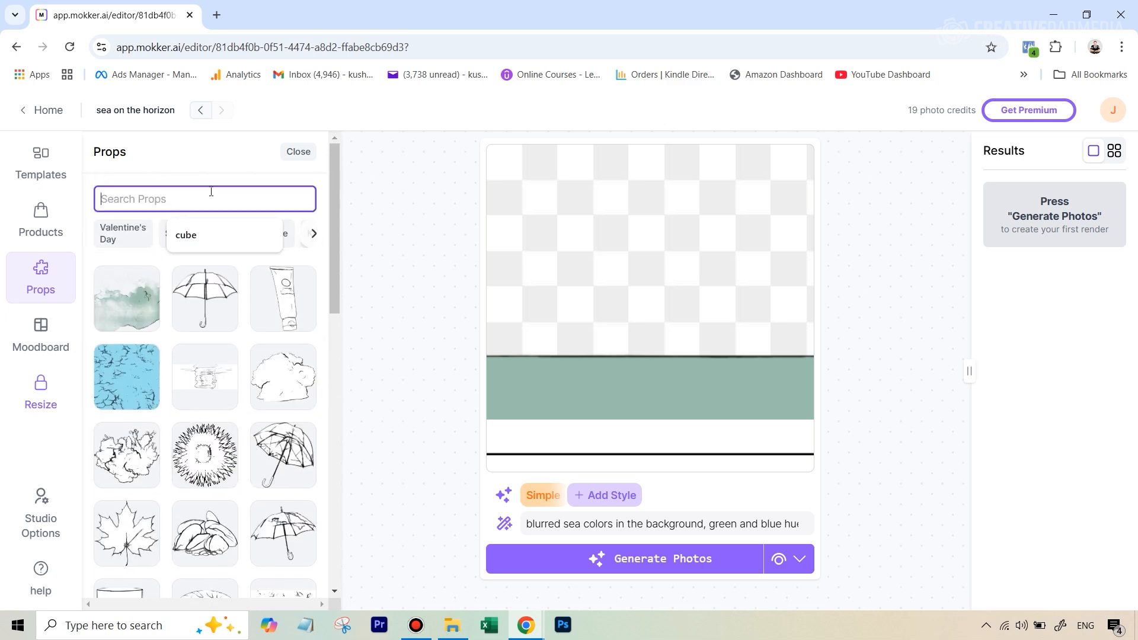
type("cube")
key("Return")
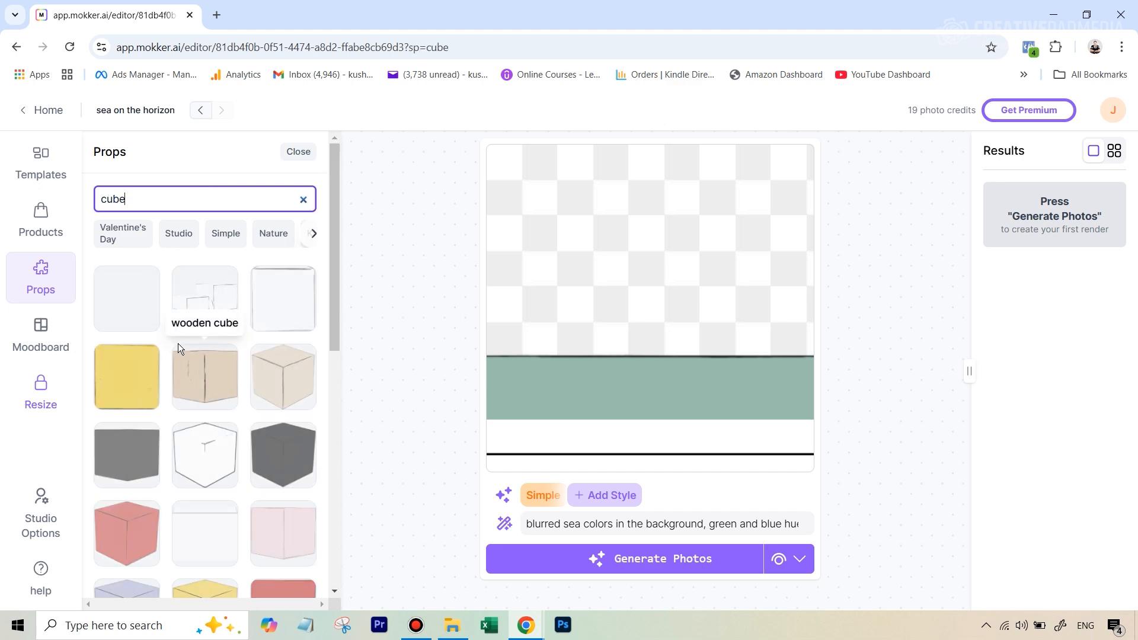
scroll(265, 355, "down", 5)
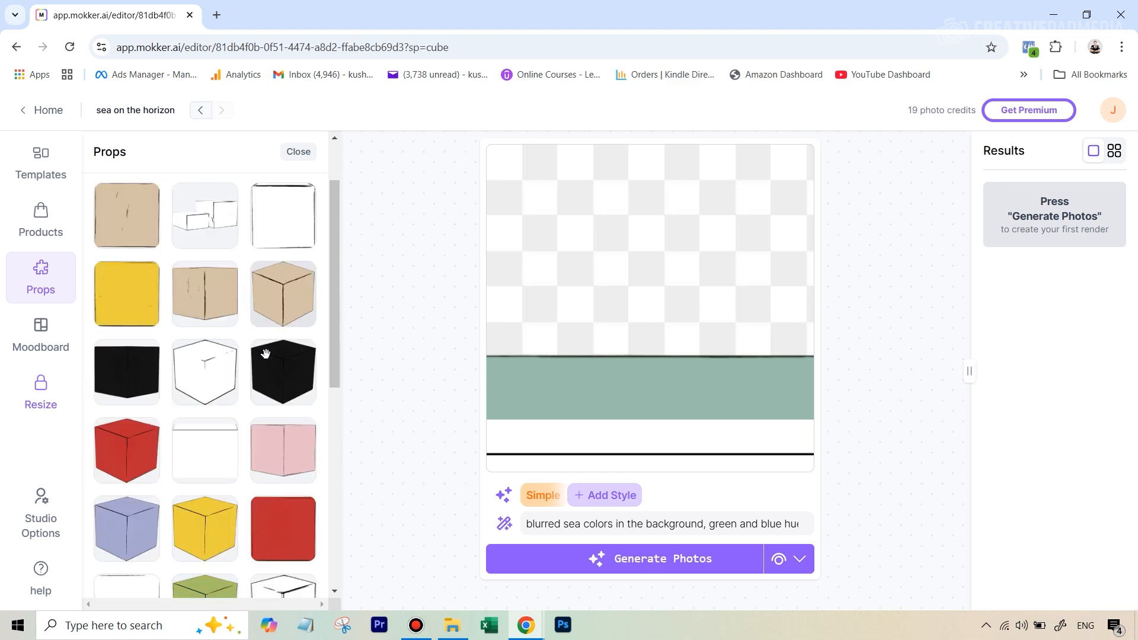
scroll(265, 354, "down", 2)
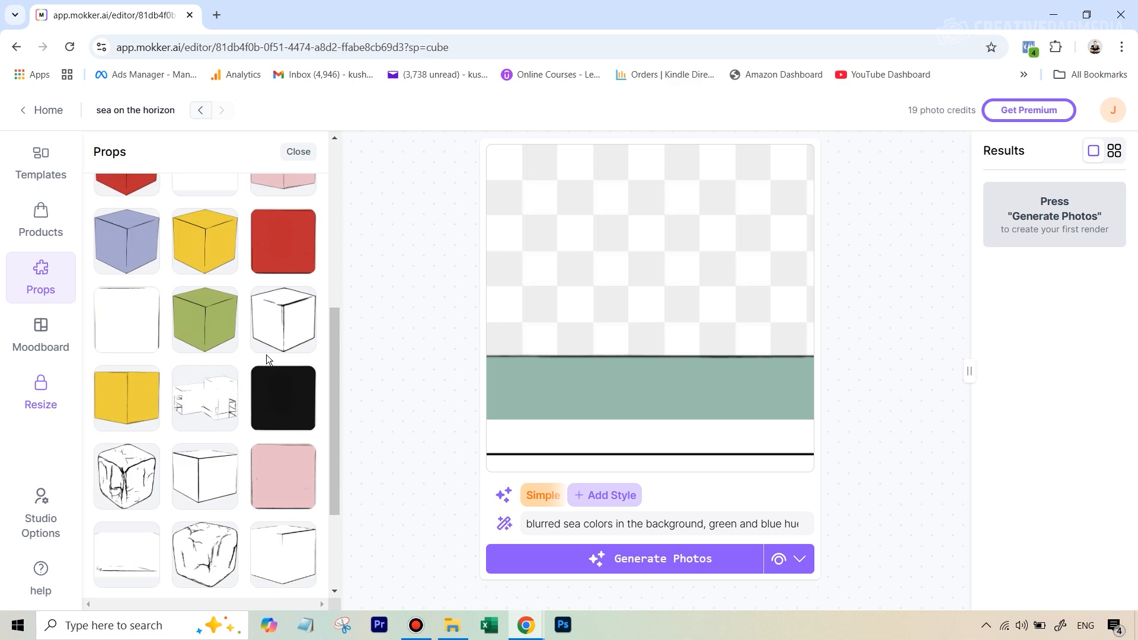
scroll(266, 354, "down", 4)
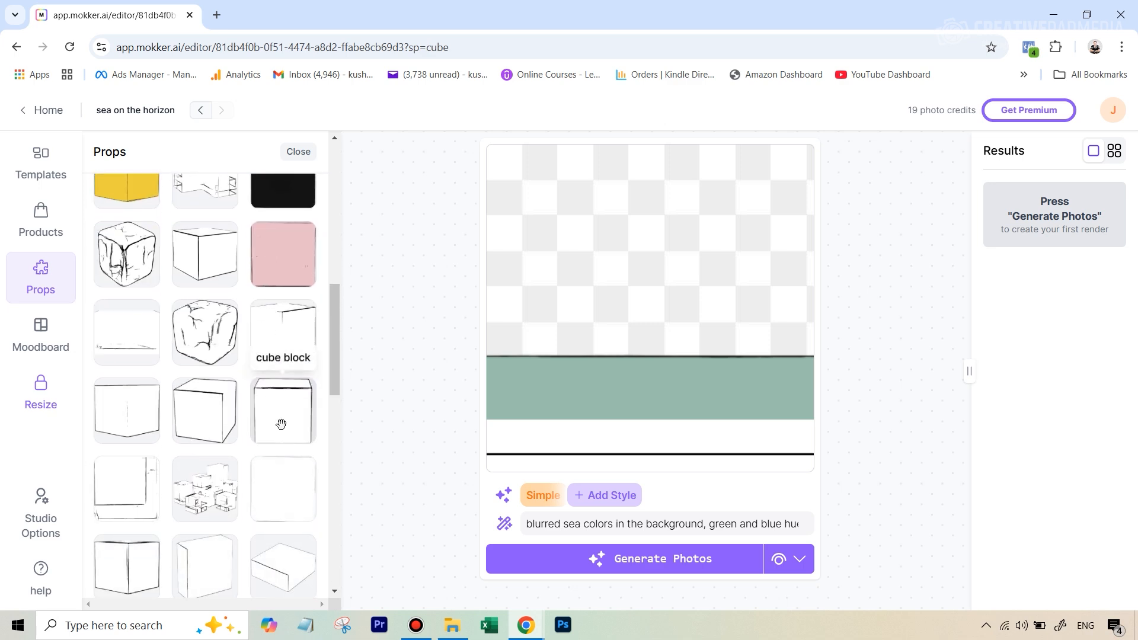
left_click(286, 421)
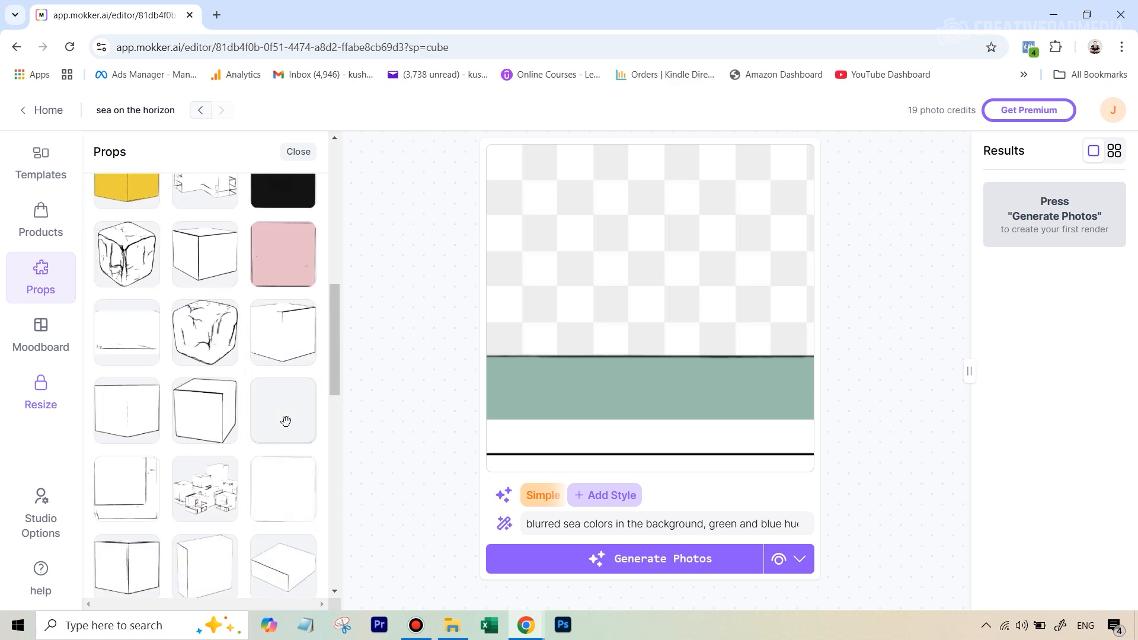
Resize the cube block and center it in the scene with its base on the white ground strip.
left_click_drag(613, 355, 596, 373)
left_click_drag(661, 324, 664, 390)
left_click(714, 311)
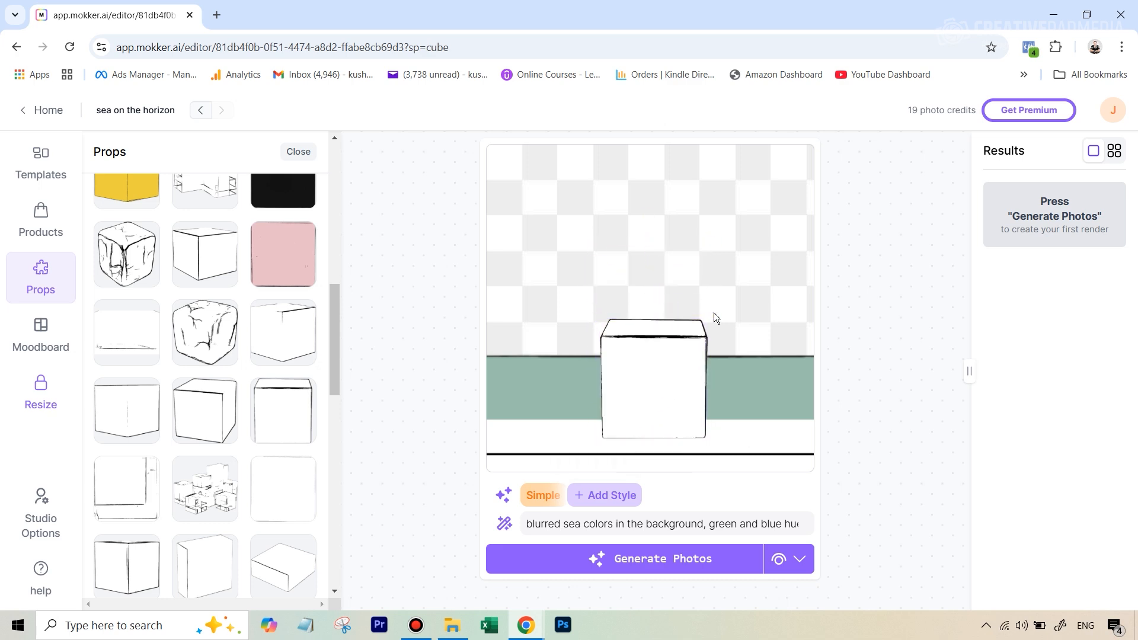
left_click(688, 345)
mouse_move(708, 318)
left_mouse_down()
mouse_move(721, 297)
mouse_move(718, 307)
left_mouse_up()
left_click_drag(666, 416, 663, 388)
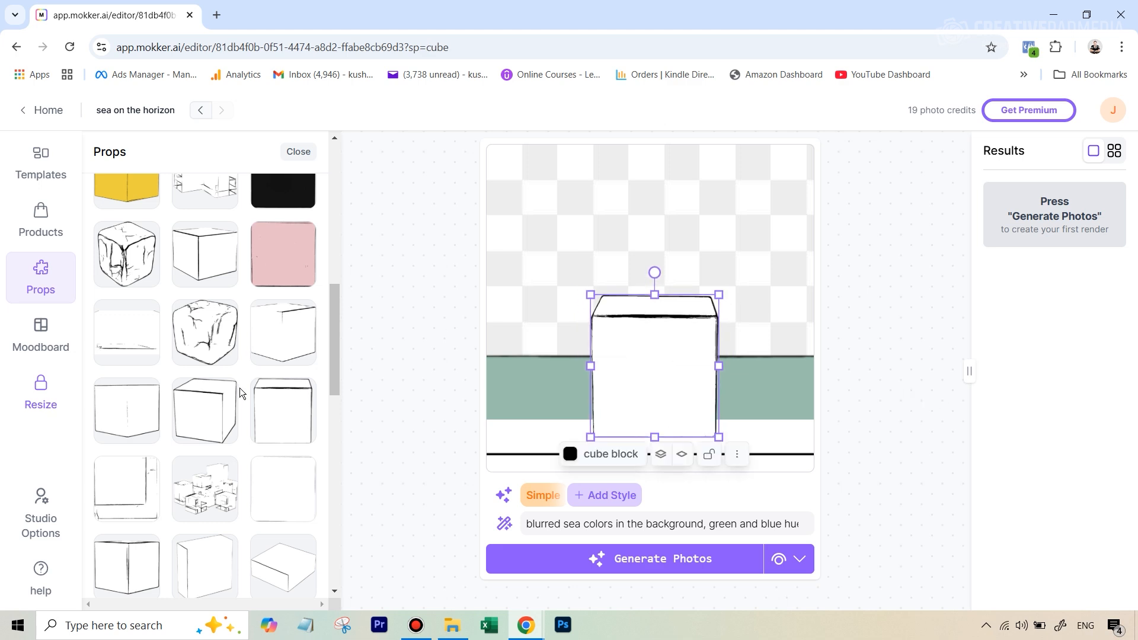
Search the props for "leaf" and look through the leaf sketches.
scroll(241, 394, "up", 10)
left_click_drag(140, 199, 85, 200)
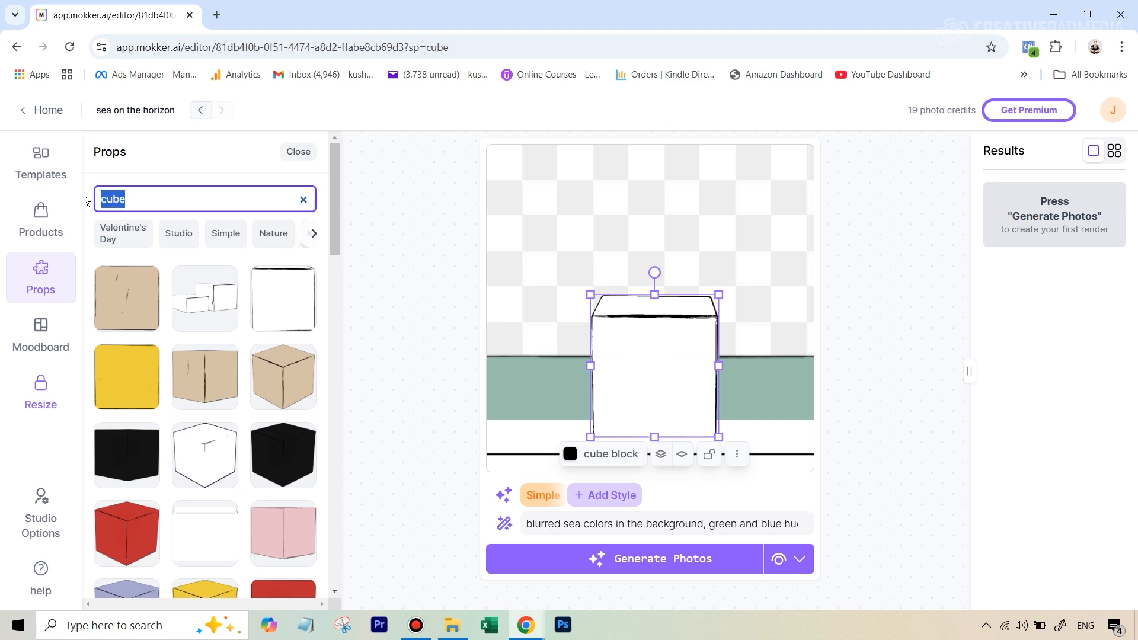
type("l")
key("BackSpace")
type("leaf")
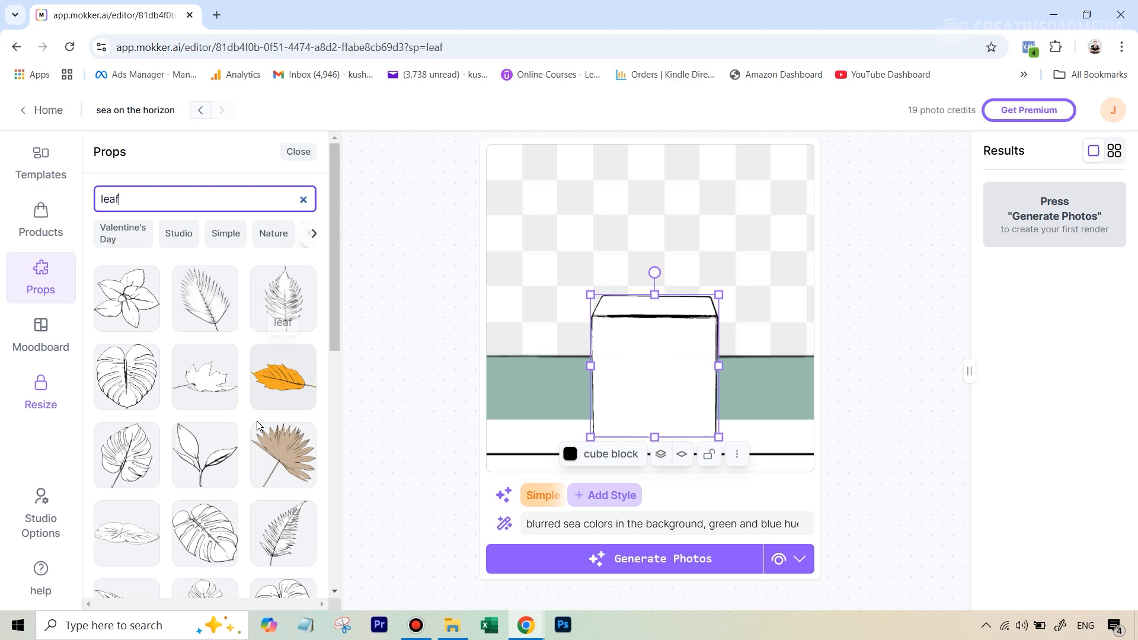
scroll(257, 421, "down", 10)
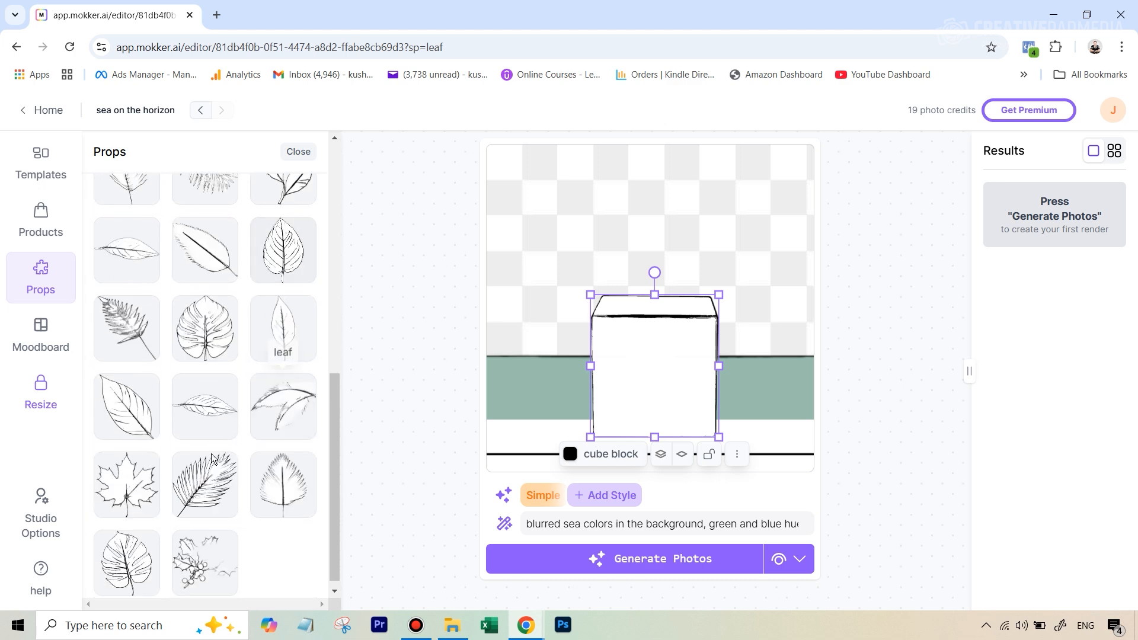
scroll(208, 309, "up", 1)
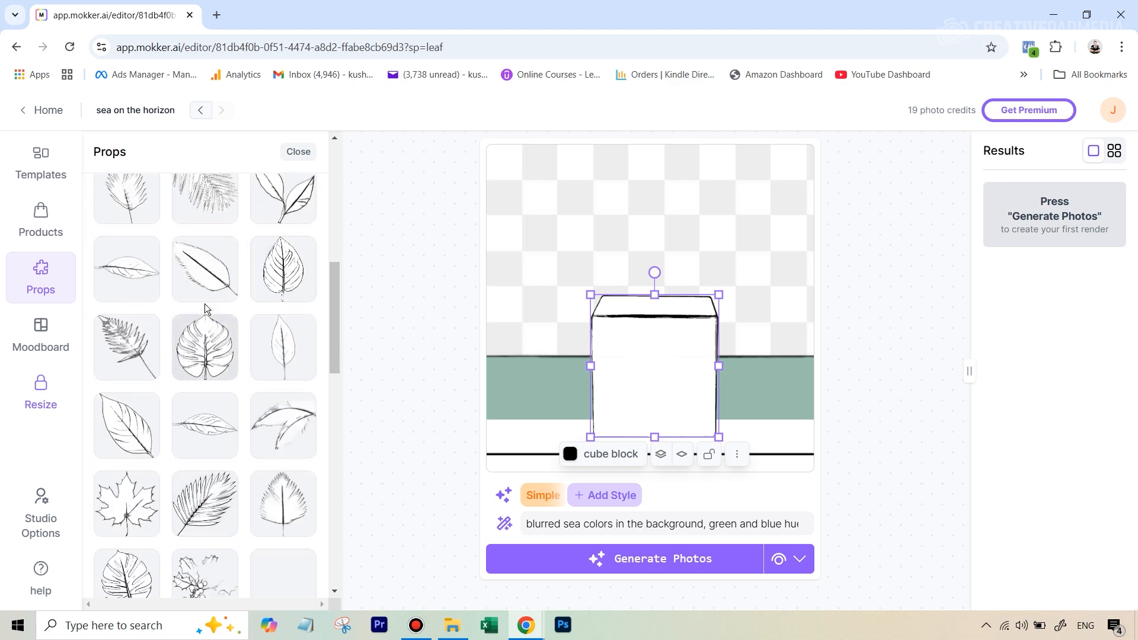
scroll(206, 308, "up", 2)
scroll(199, 359, "down", 7)
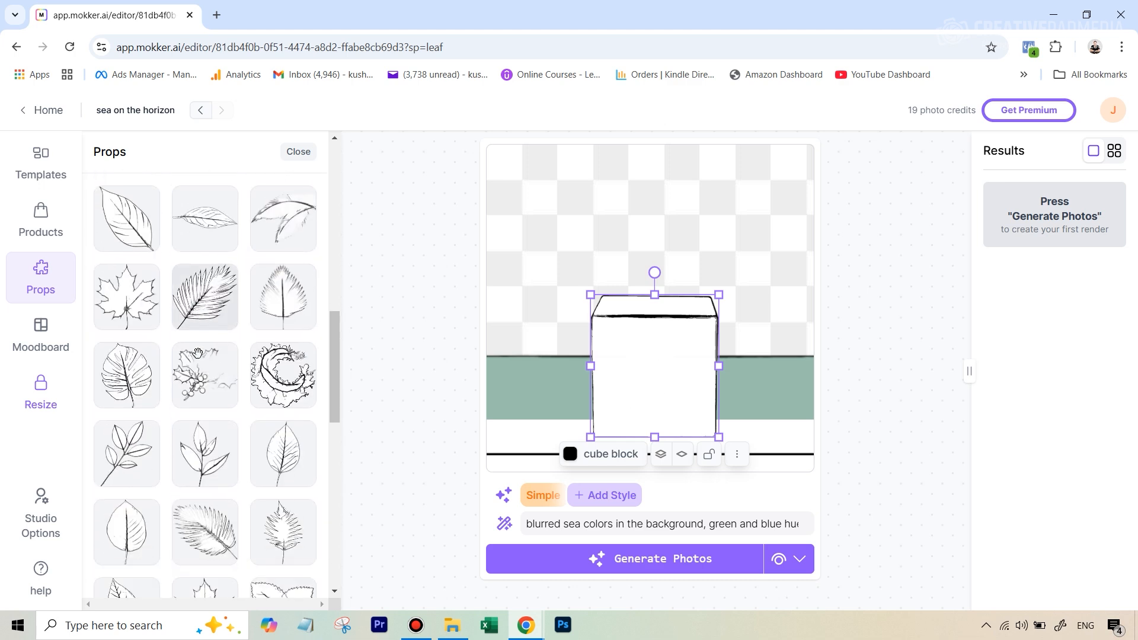
Add the four-leaf cluster prop, shrink it and place it on the ground to the left of the cube block.
left_click(283, 424)
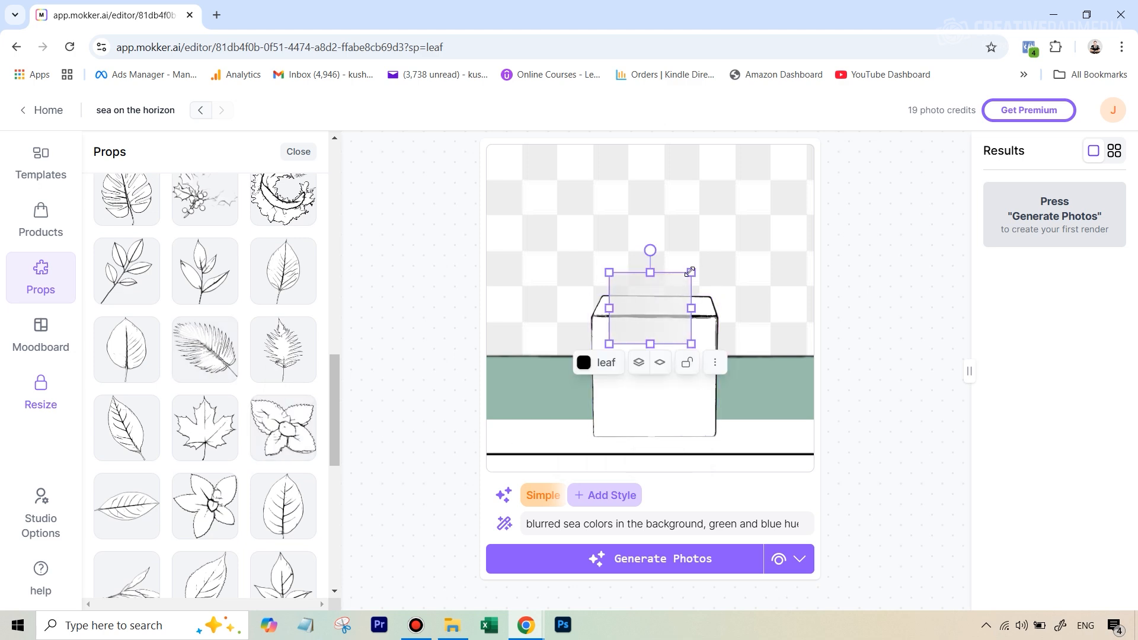
left_click_drag(690, 272, 678, 283)
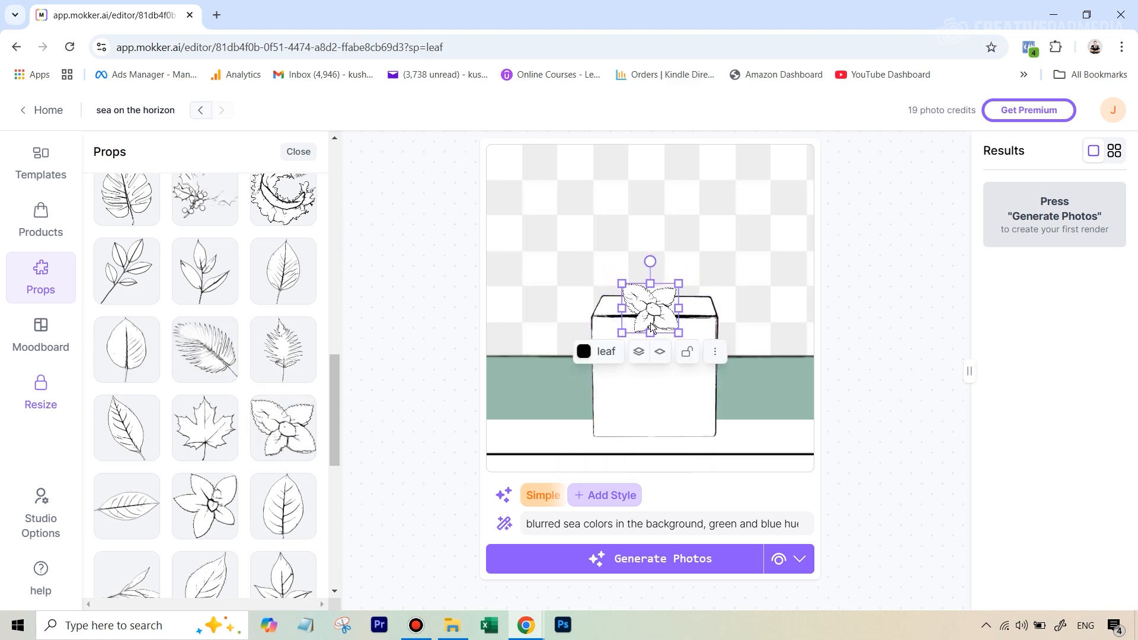
left_click_drag(647, 326, 535, 429)
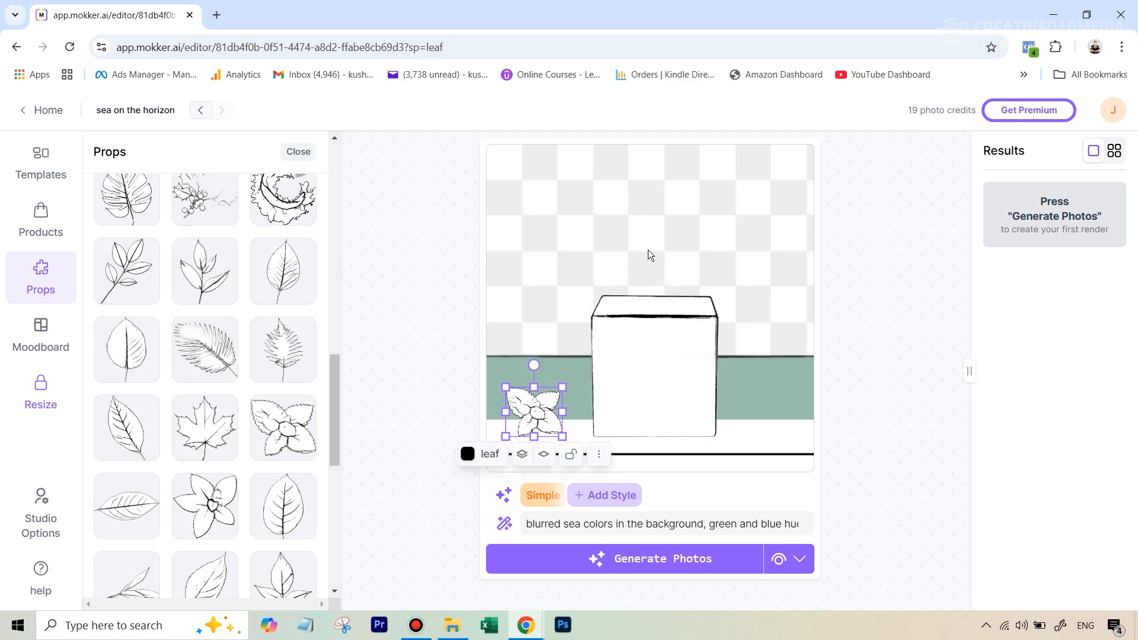
Add the uploaded perfume bottle to the scene, shrink it and stand it centered on top of the cube block.
left_click(41, 221)
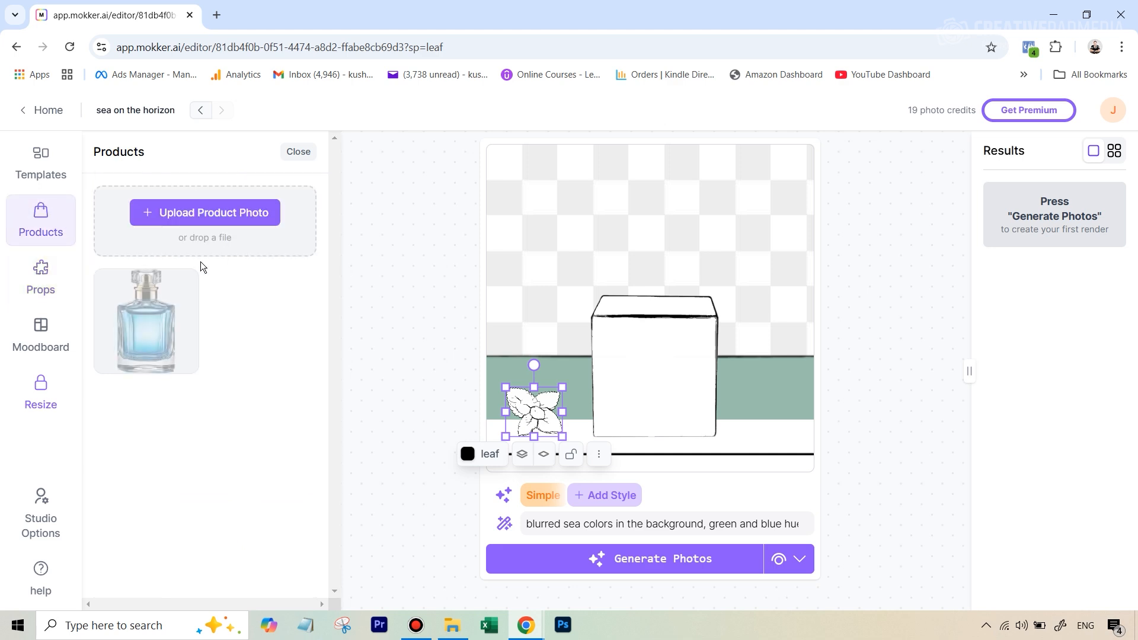
left_click(148, 286)
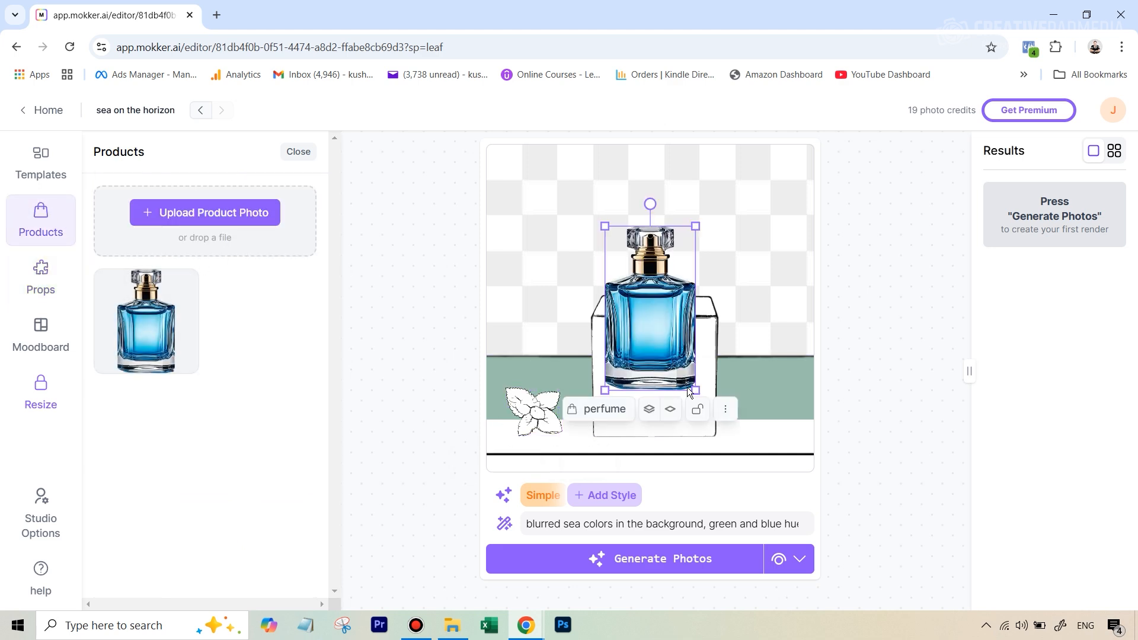
left_click_drag(676, 359, 663, 275)
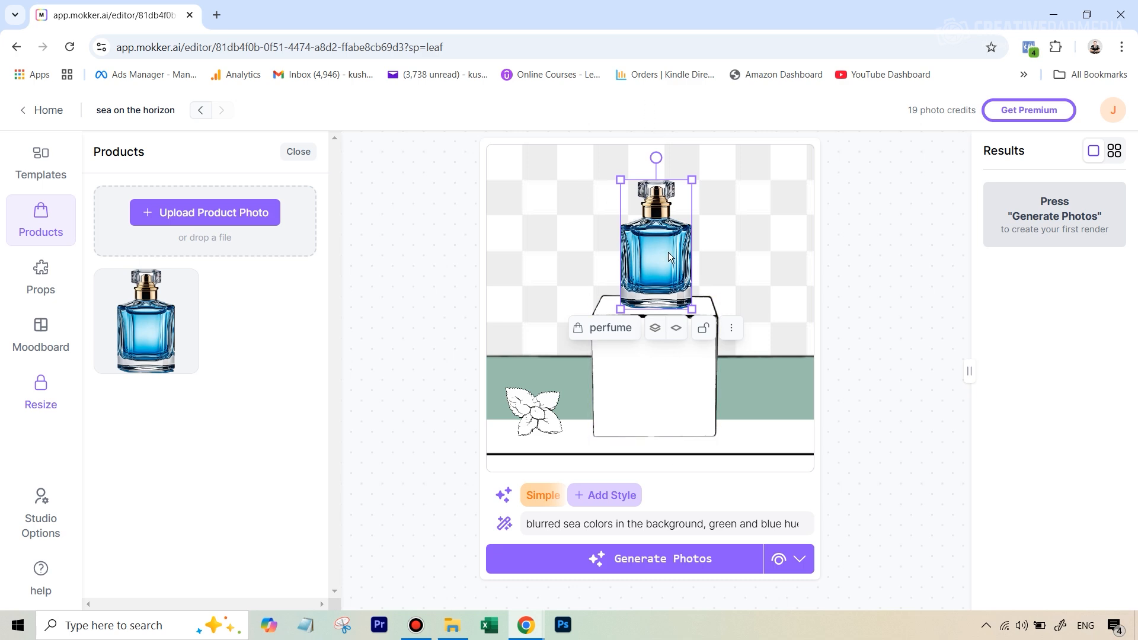
left_click_drag(660, 234, 664, 234)
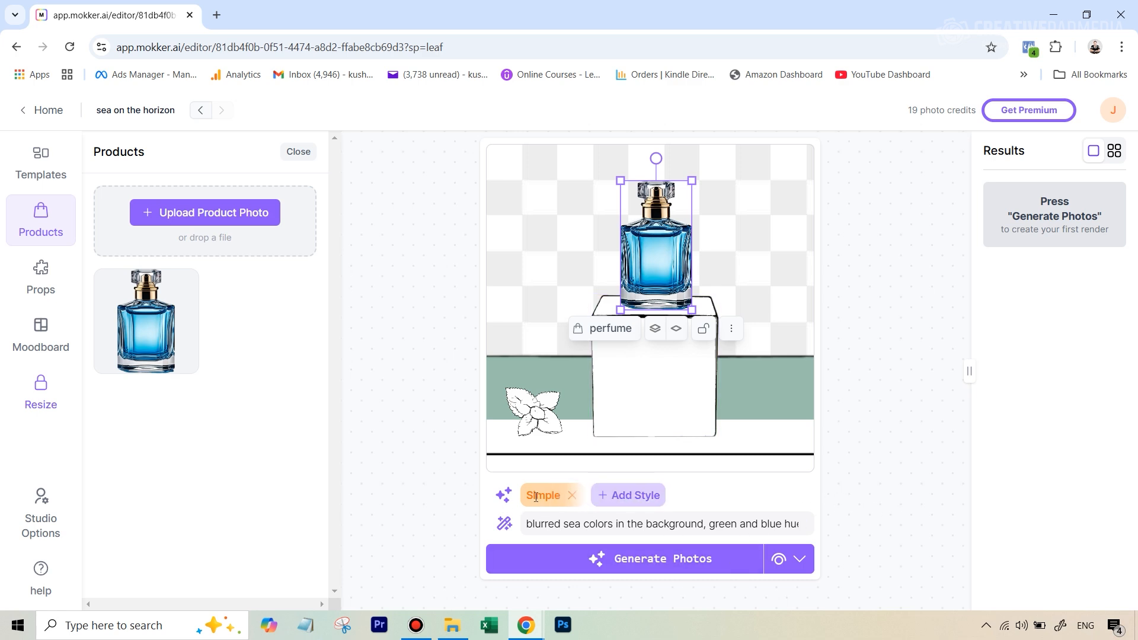
Look through the available Light, Location, Style, Theme and Material styles without adding any to the scene.
left_click(620, 498)
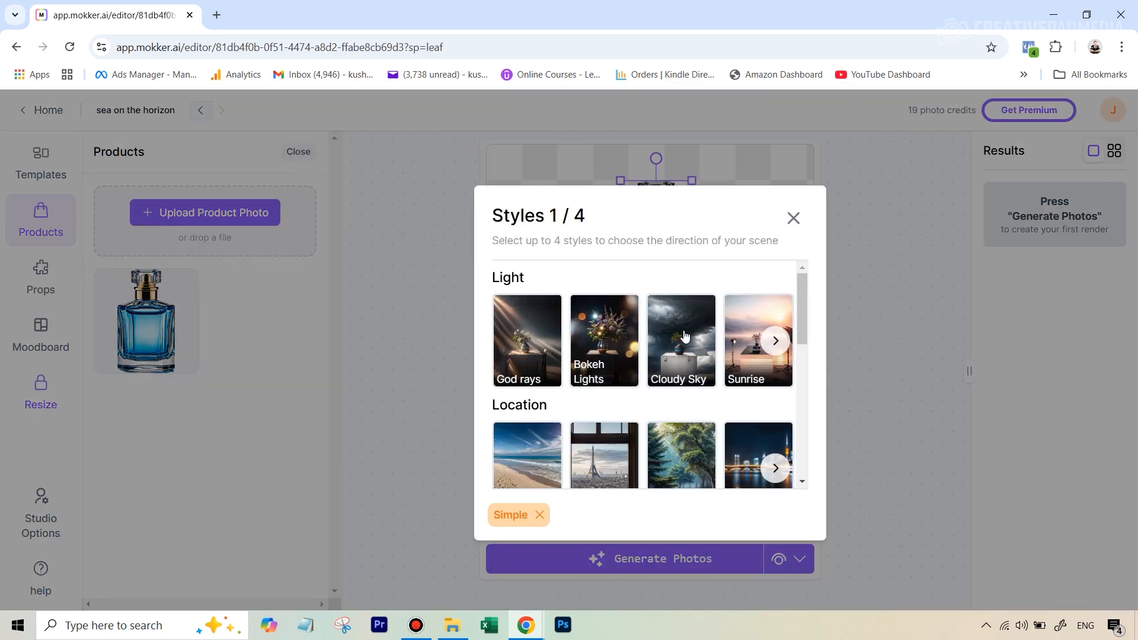
scroll(684, 332, "down", 1)
scroll(684, 332, "up", 1)
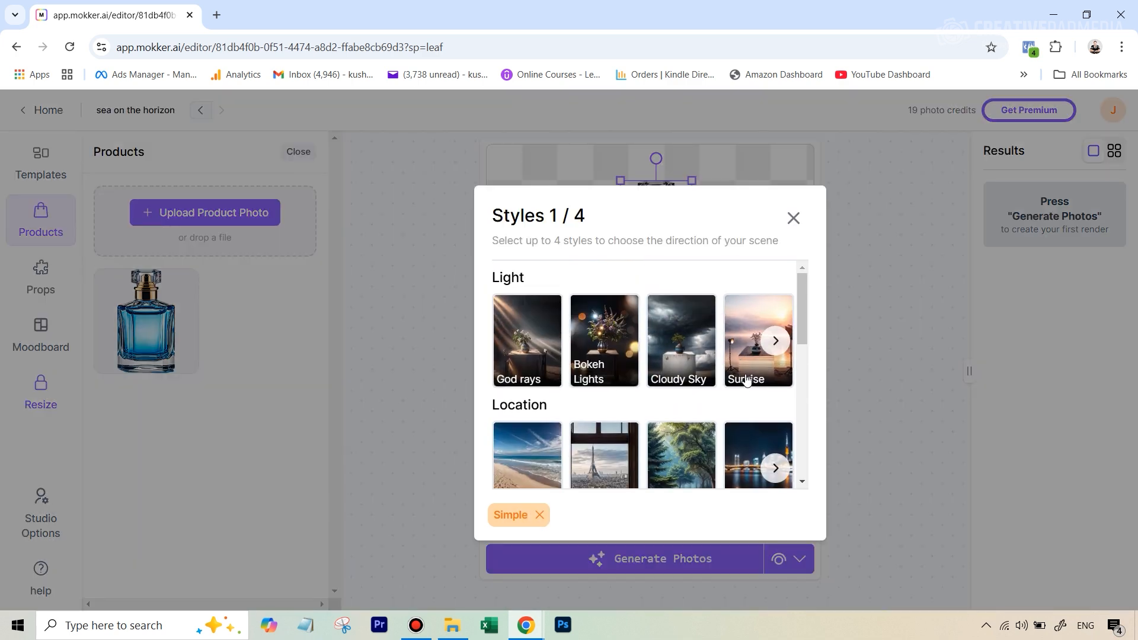
left_click(776, 341)
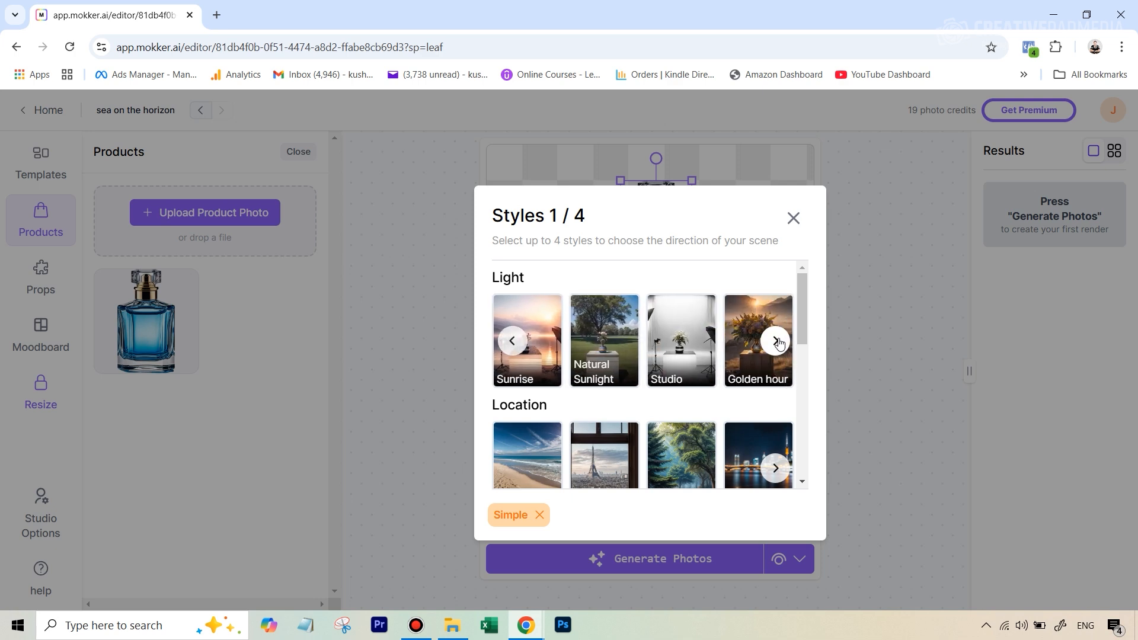
scroll(687, 349, "down", 3)
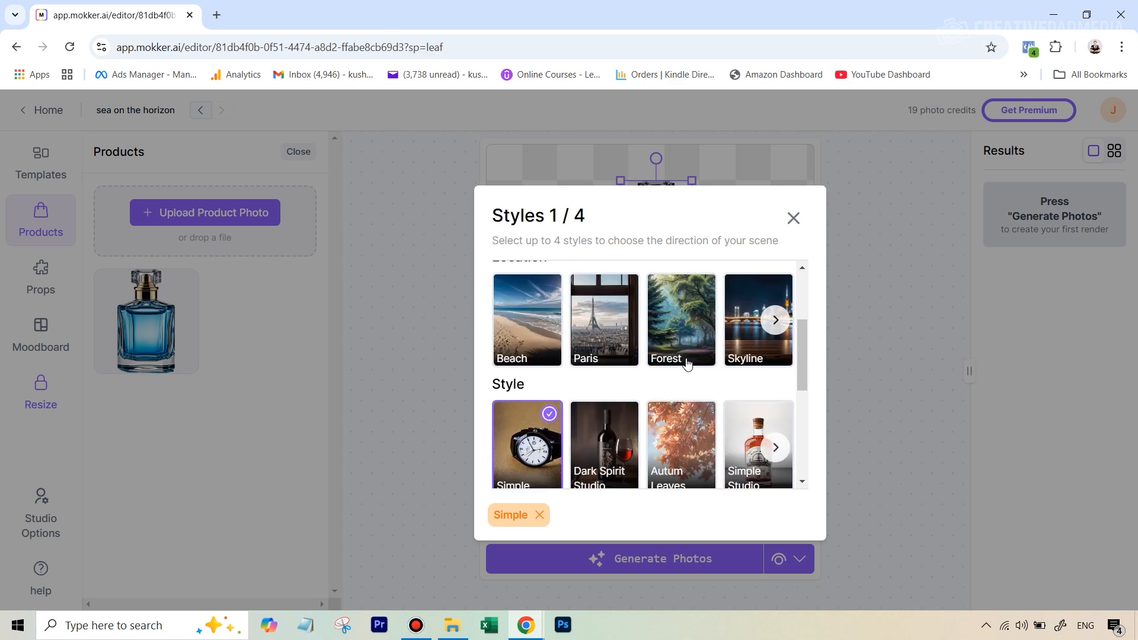
scroll(687, 363, "up", 3)
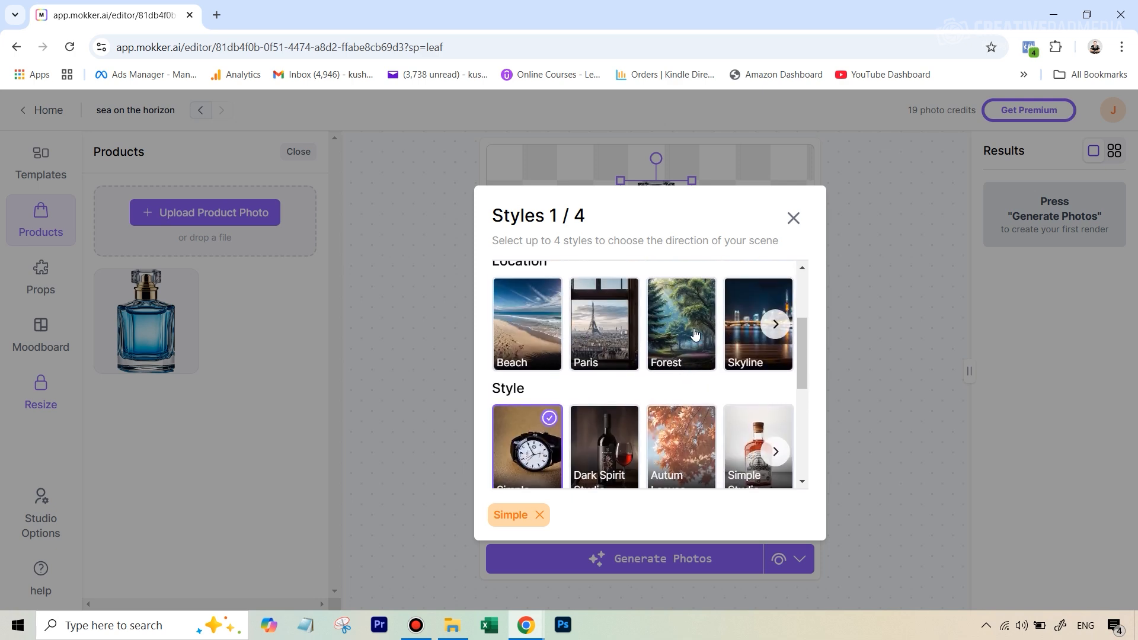
scroll(695, 335, "down", 3)
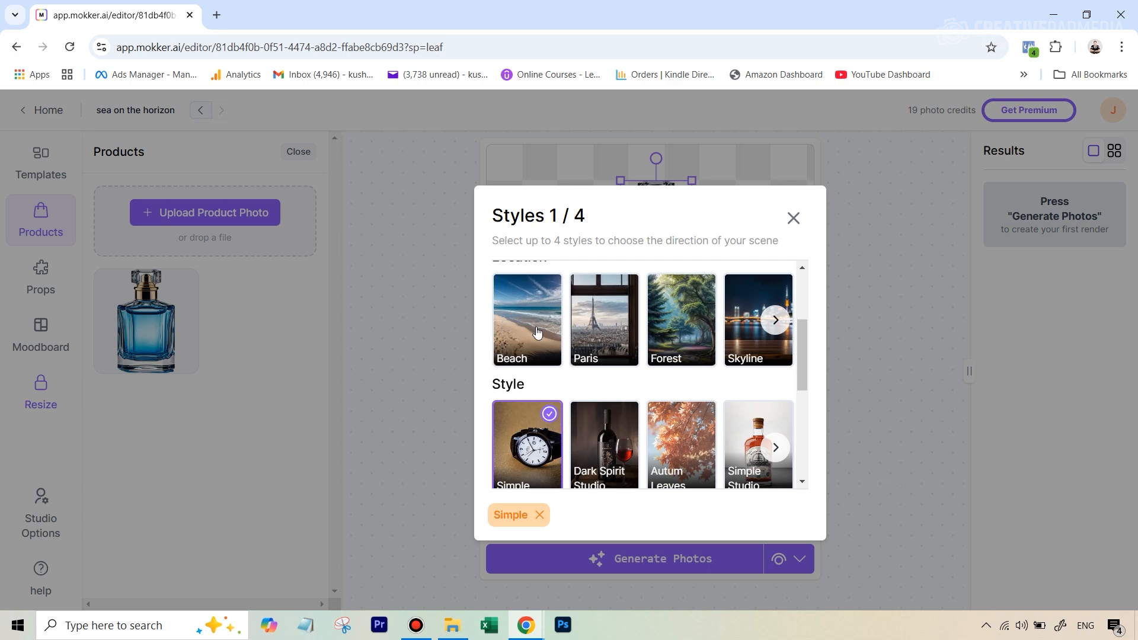
scroll(538, 337, "down", 3)
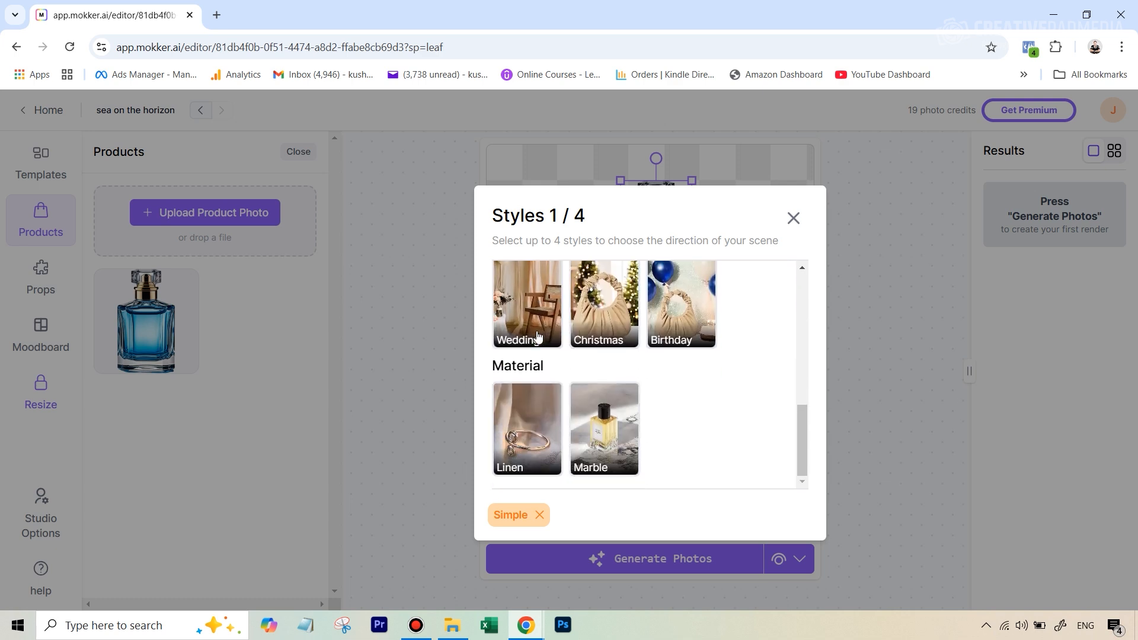
scroll(593, 332, "up", 5)
scroll(744, 396, "down", 1)
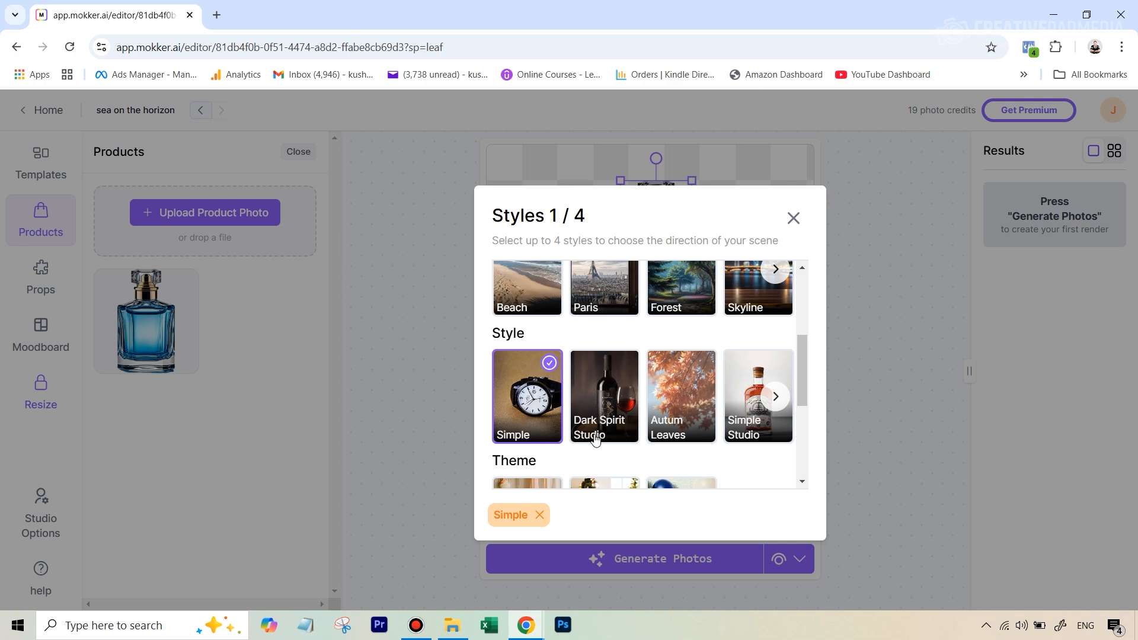
left_click(794, 220)
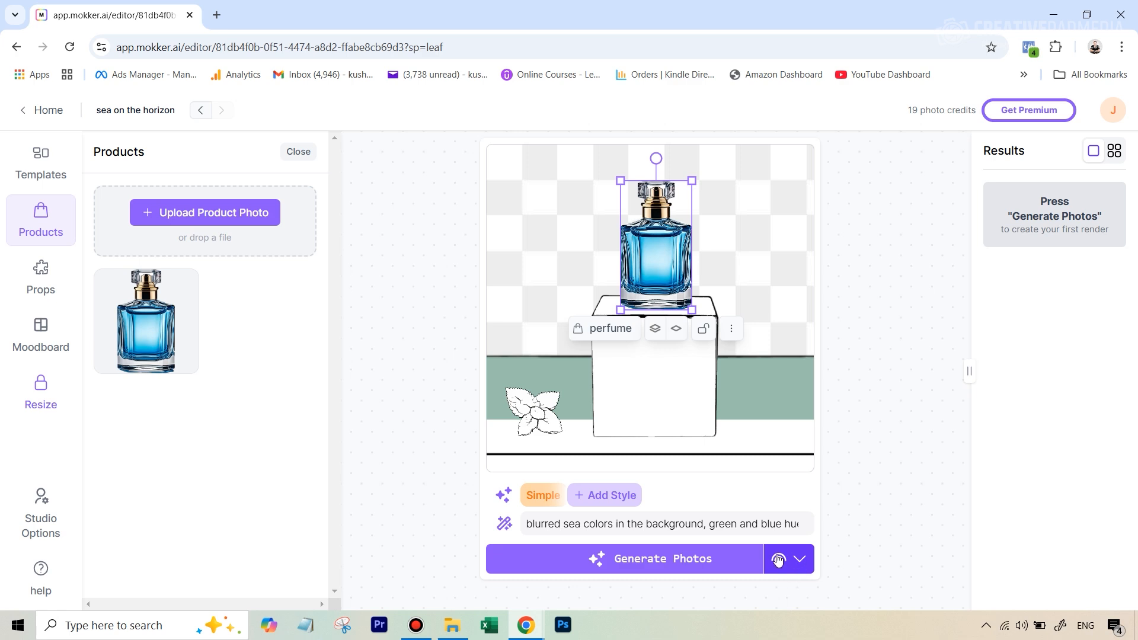
Choose the Iris (2.0) model and generate a photo of the scene.
left_click(799, 562)
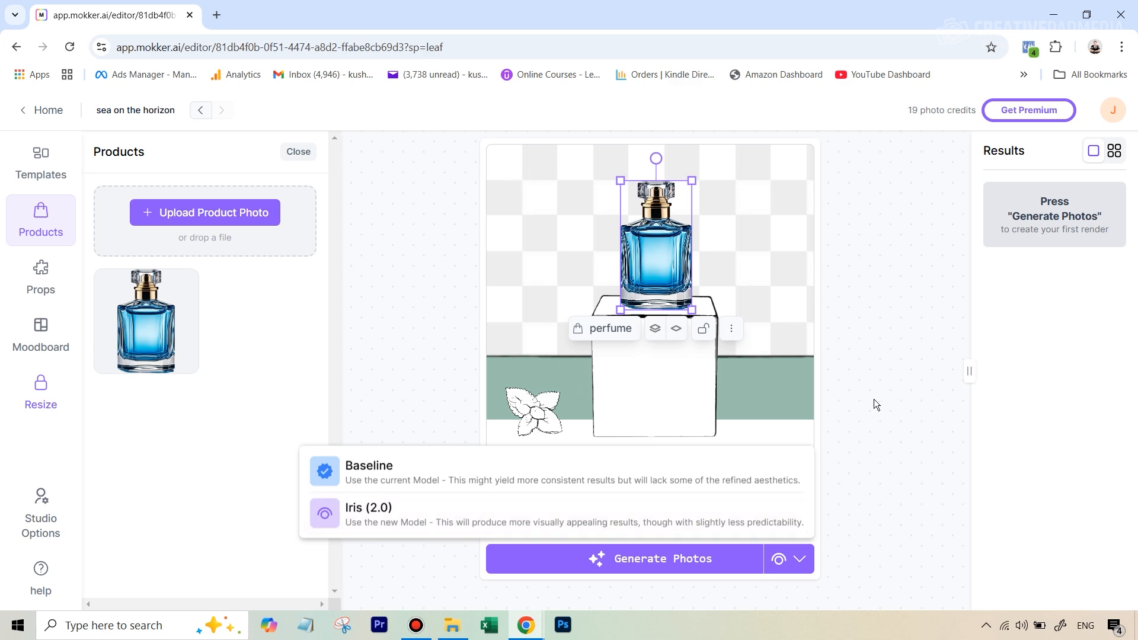
left_click(387, 519)
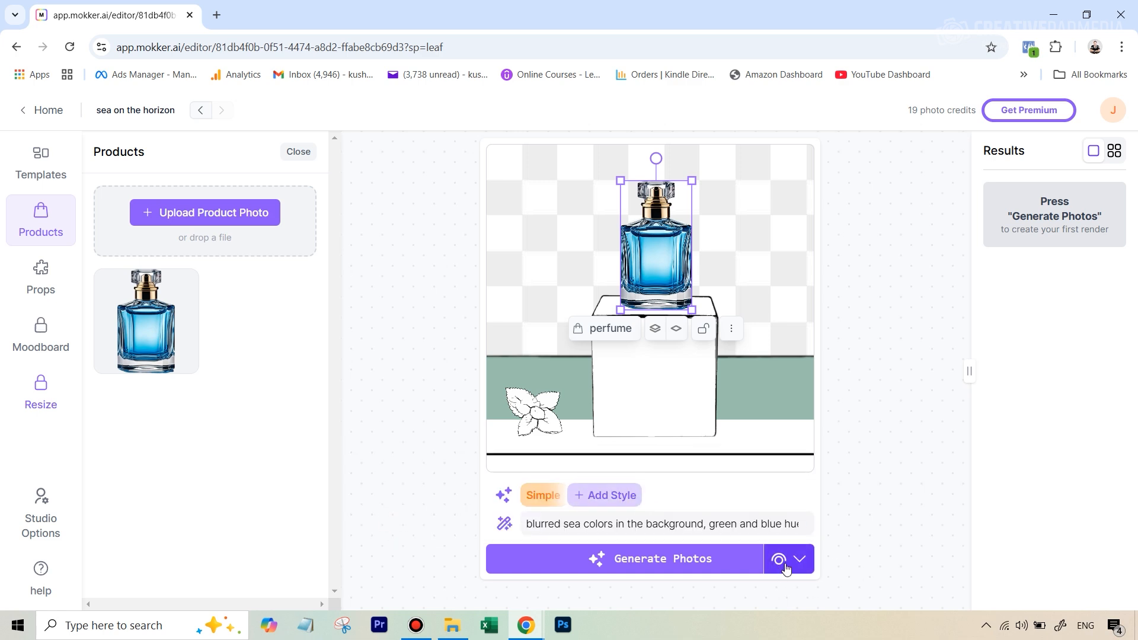
left_click(645, 563)
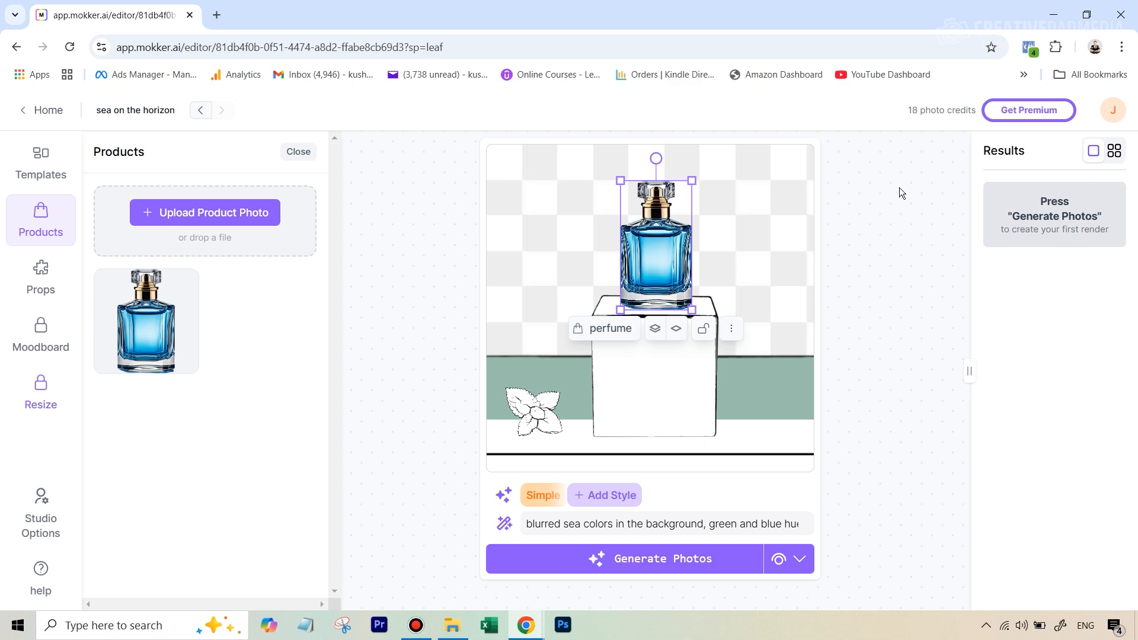
Reload the editor page repeatedly until the finished render loads in the results.
left_click(495, 46)
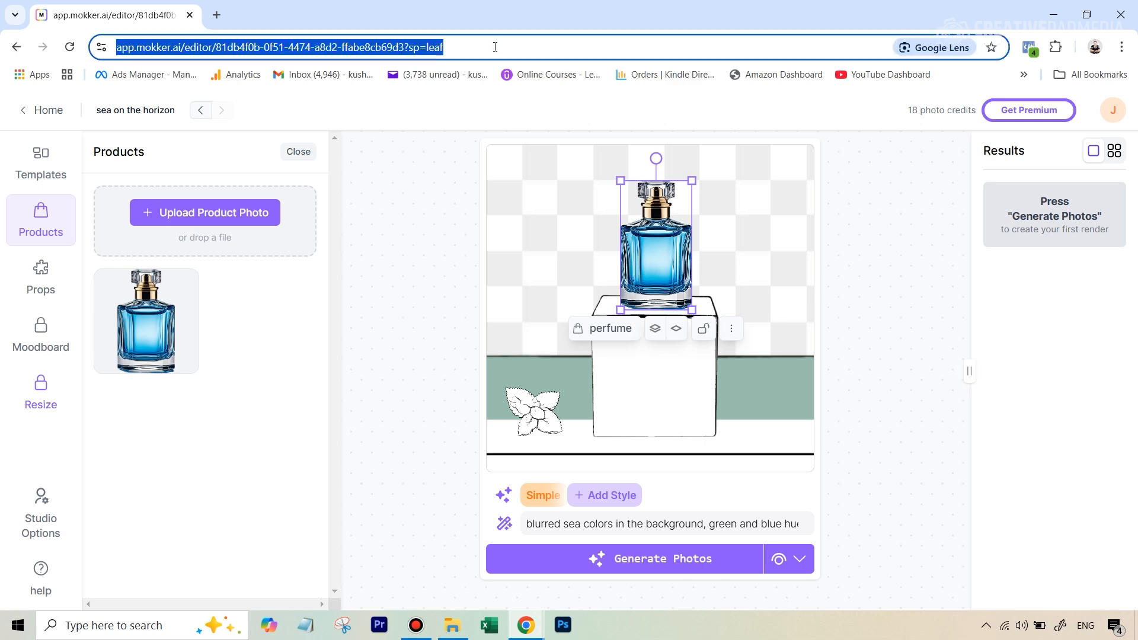
key("Return")
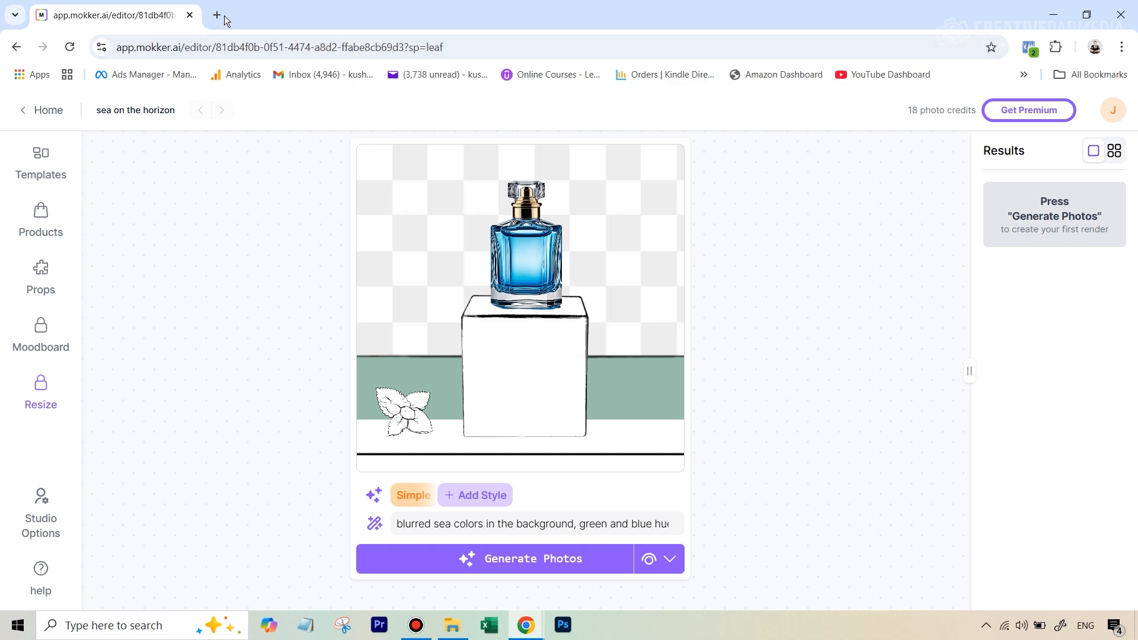
left_click(252, 51)
key("Return")
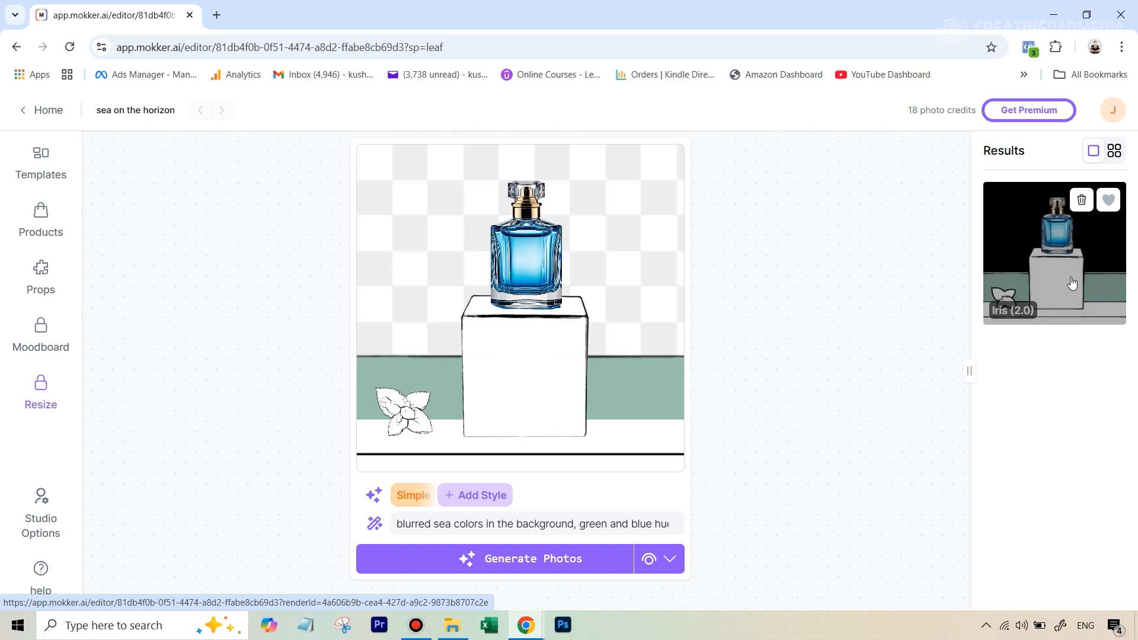
left_click(420, 50)
key("Return")
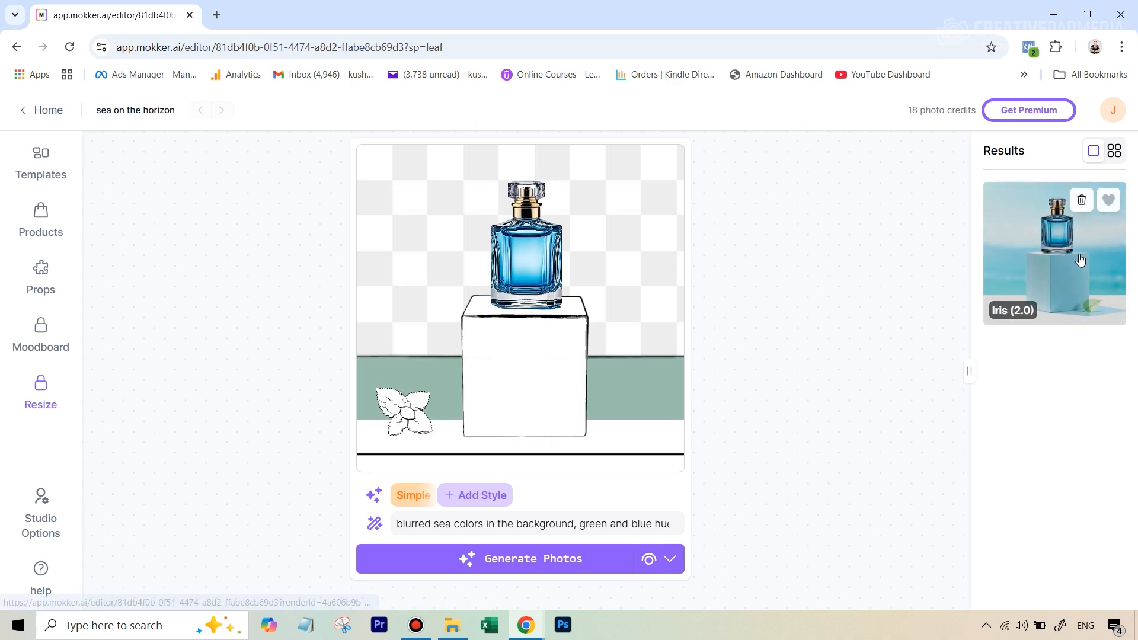
Examine the generated Iris (2.0) photo enlarged, close it and review the Baseline and Iris (2.0) model choices.
left_click(1043, 268)
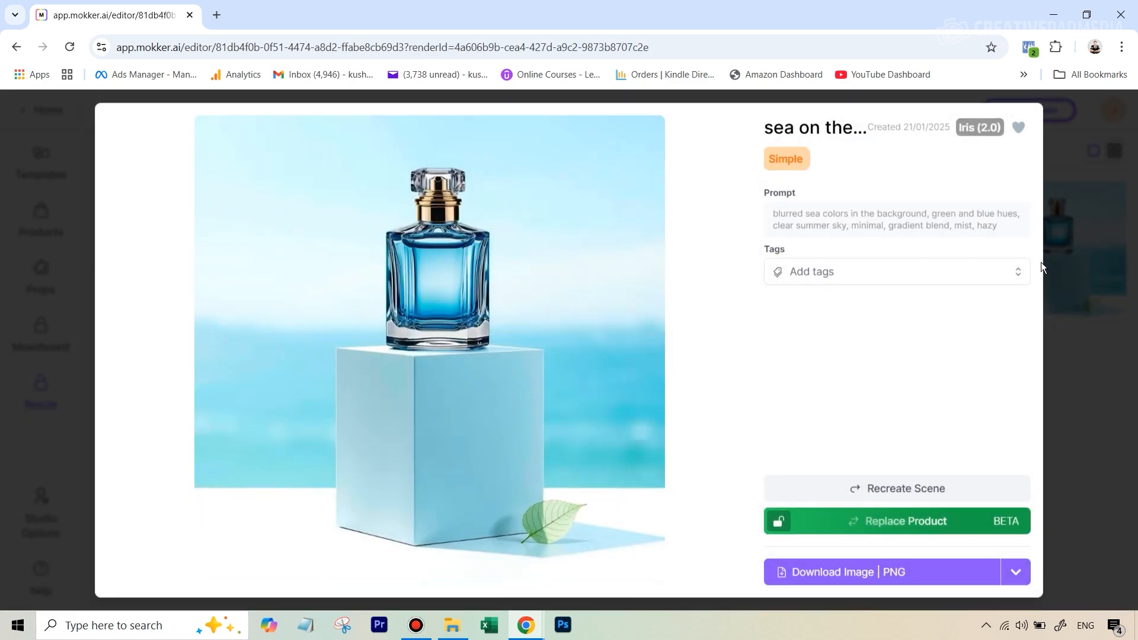
mouse_move(552, 543)
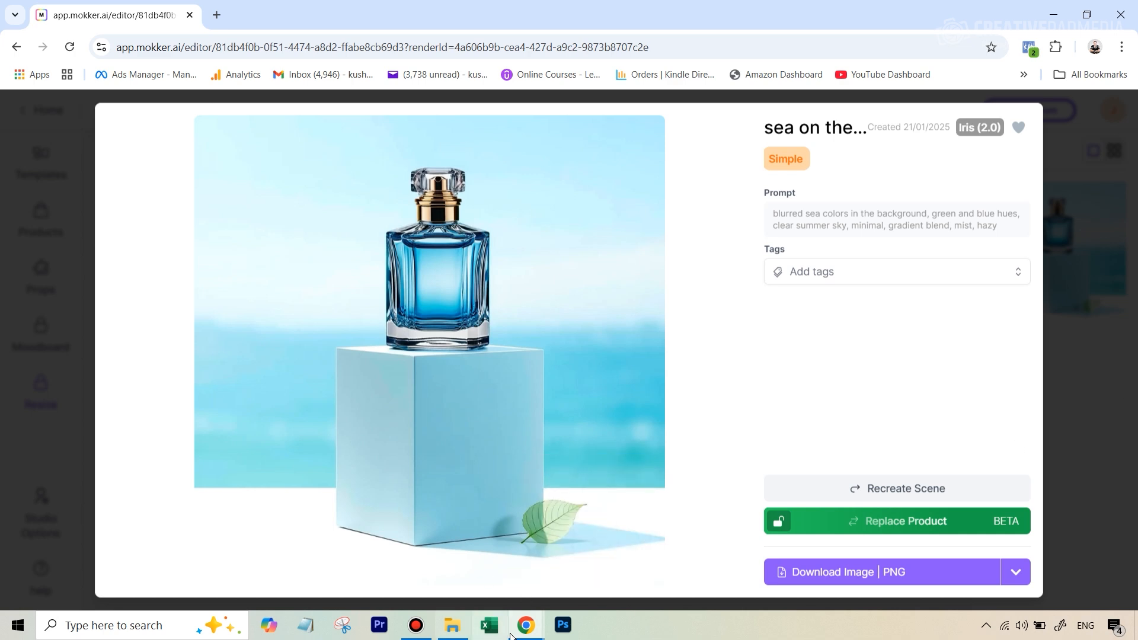
mouse_move(543, 514)
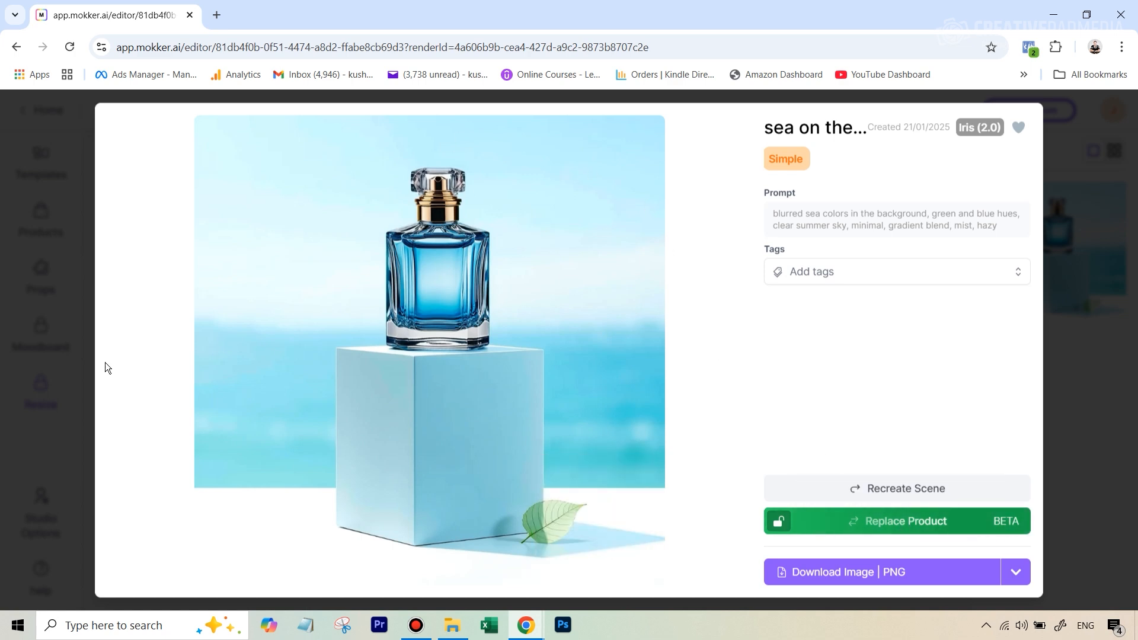
left_click(1, 162)
left_click(1090, 376)
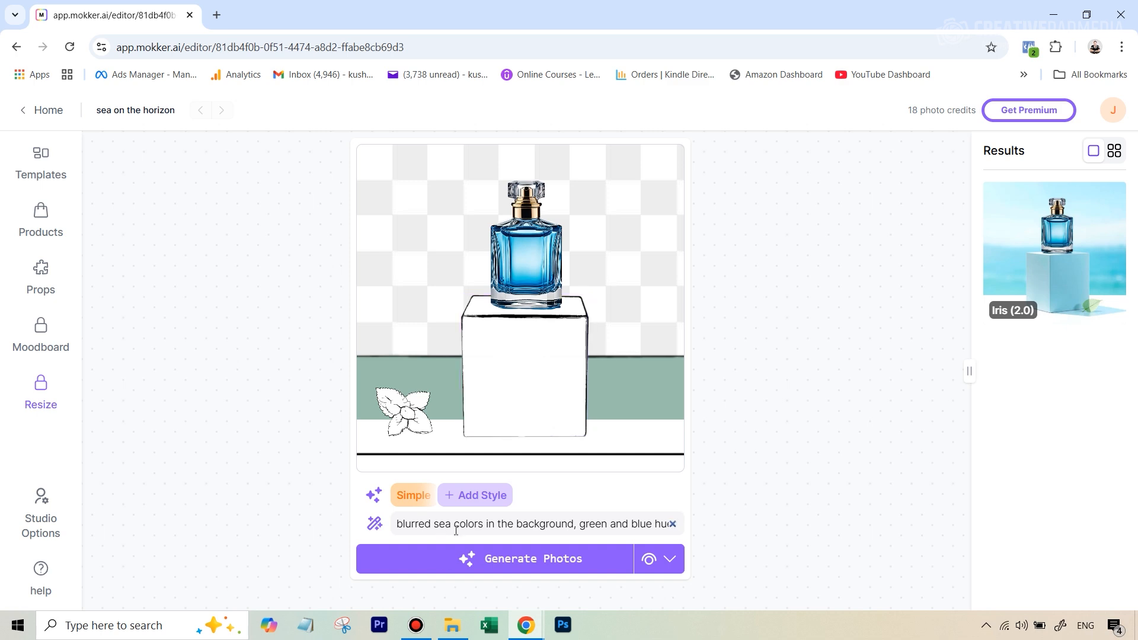
left_click(670, 563)
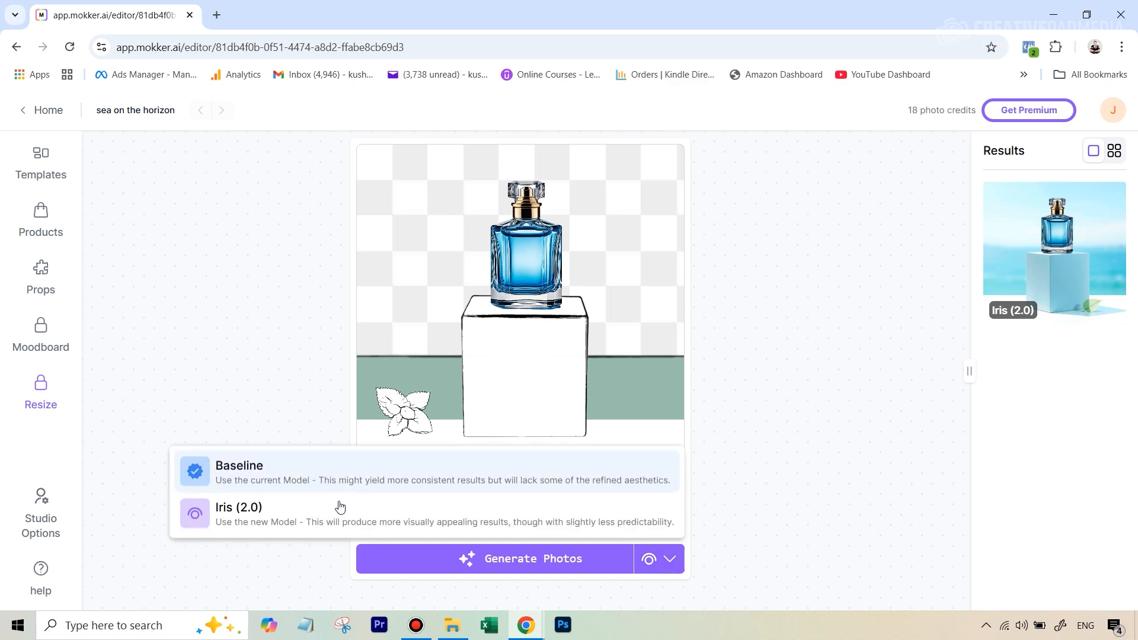
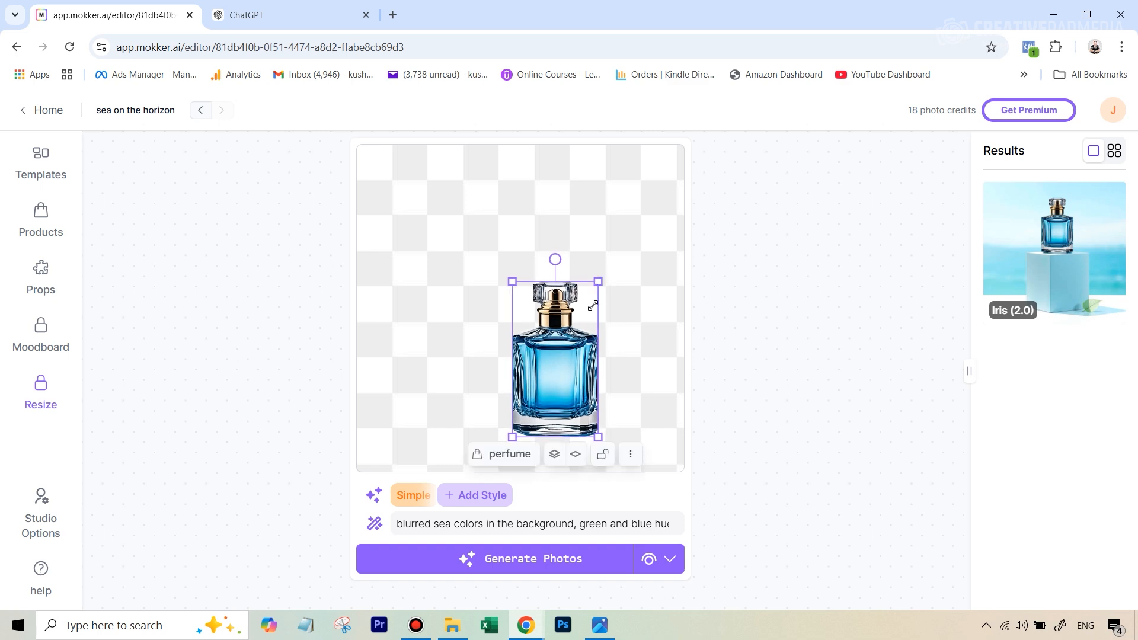
Center the perfume bottle on the empty canvas, remove the Simple style and clear the prompt text.
left_click_drag(569, 373, 523, 338)
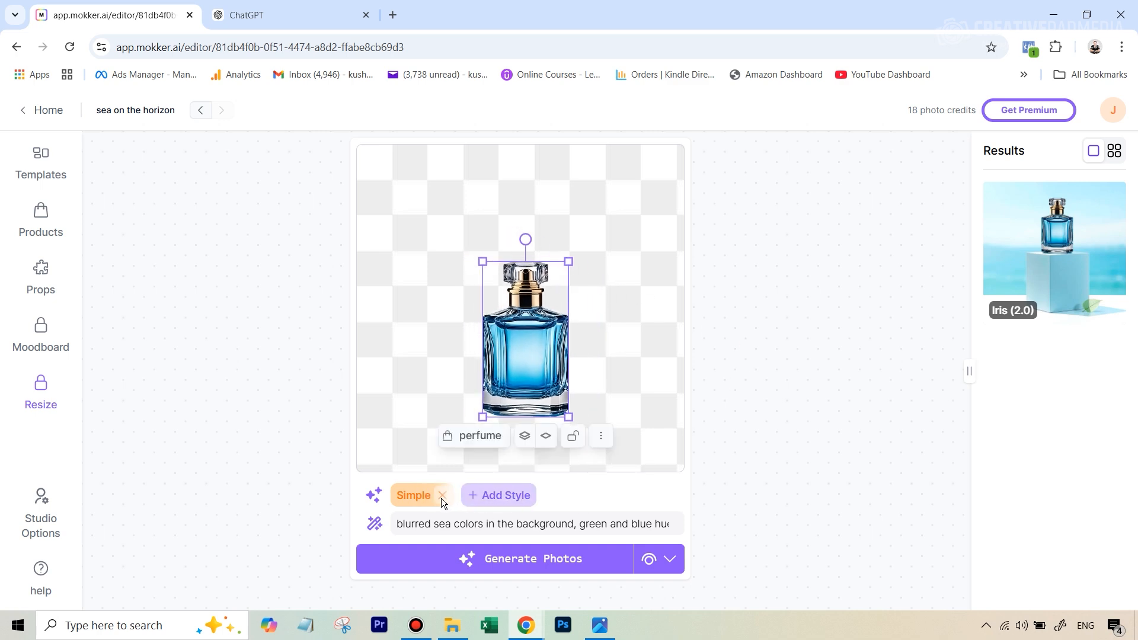
left_click(441, 498)
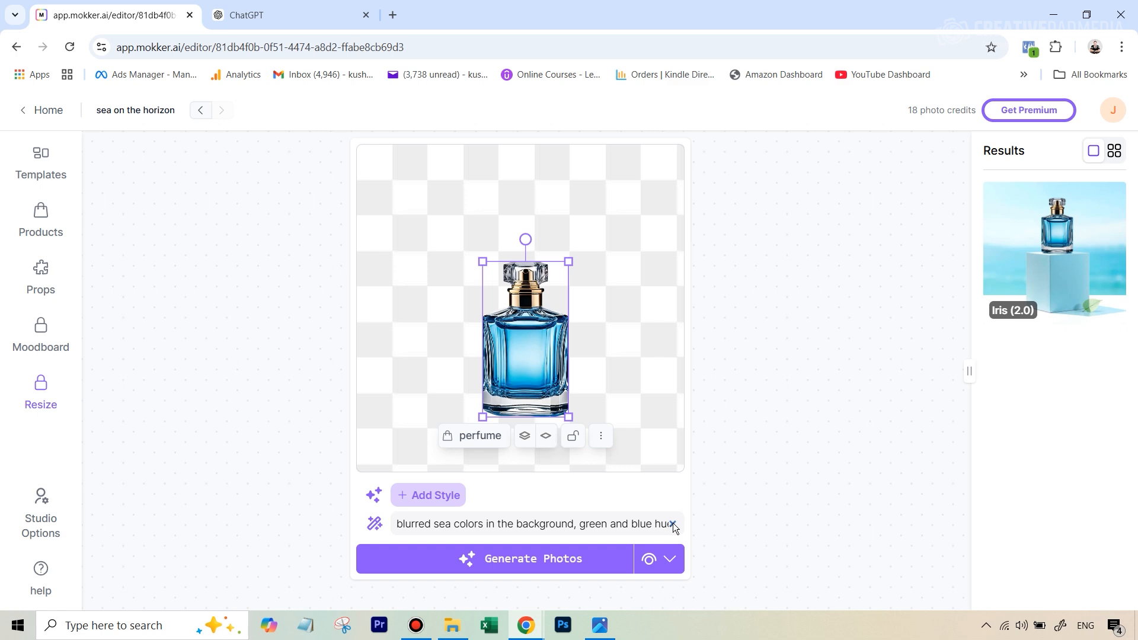
triple_click(623, 523)
key("BackSpace")
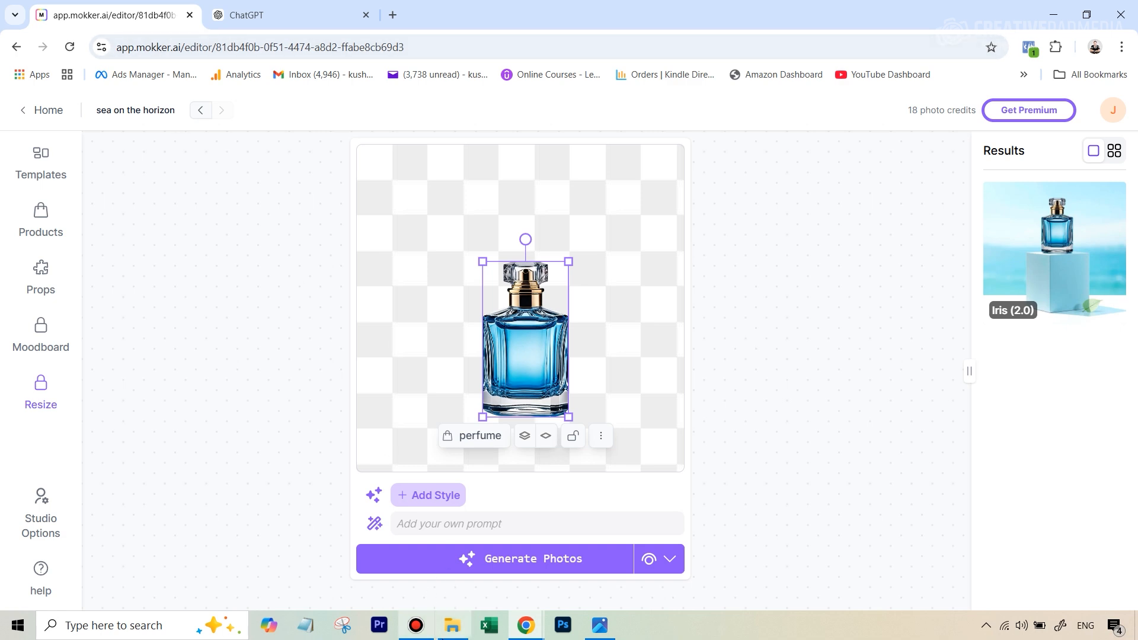
Switch to the mokker ai folder in File Explorer and open Ref image to examine its look.
left_click(460, 635)
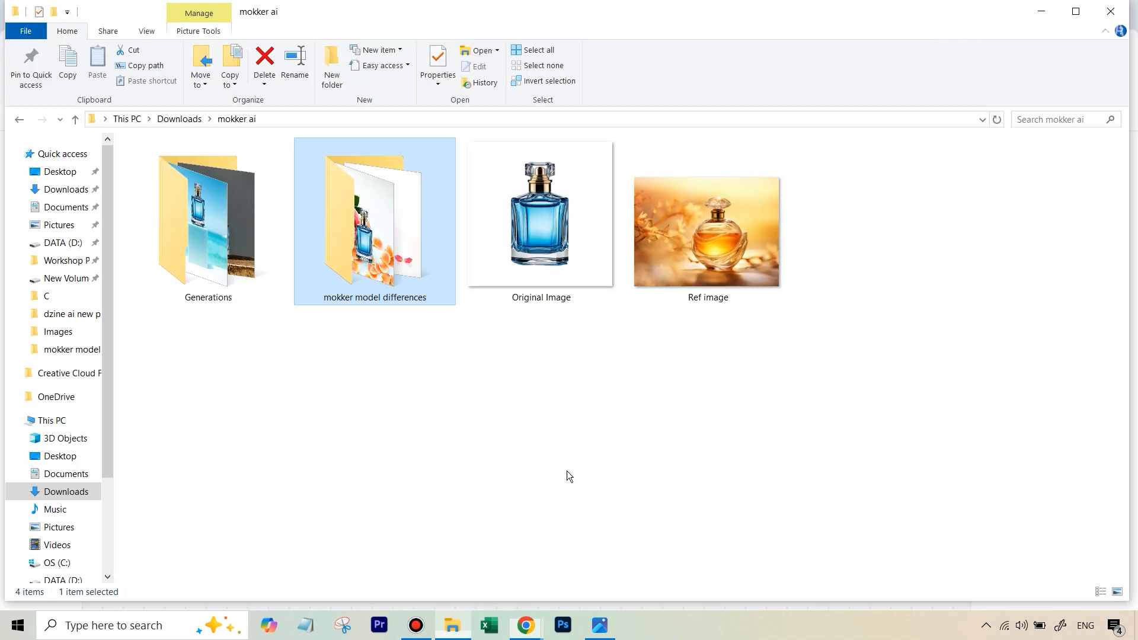
double_click(692, 268)
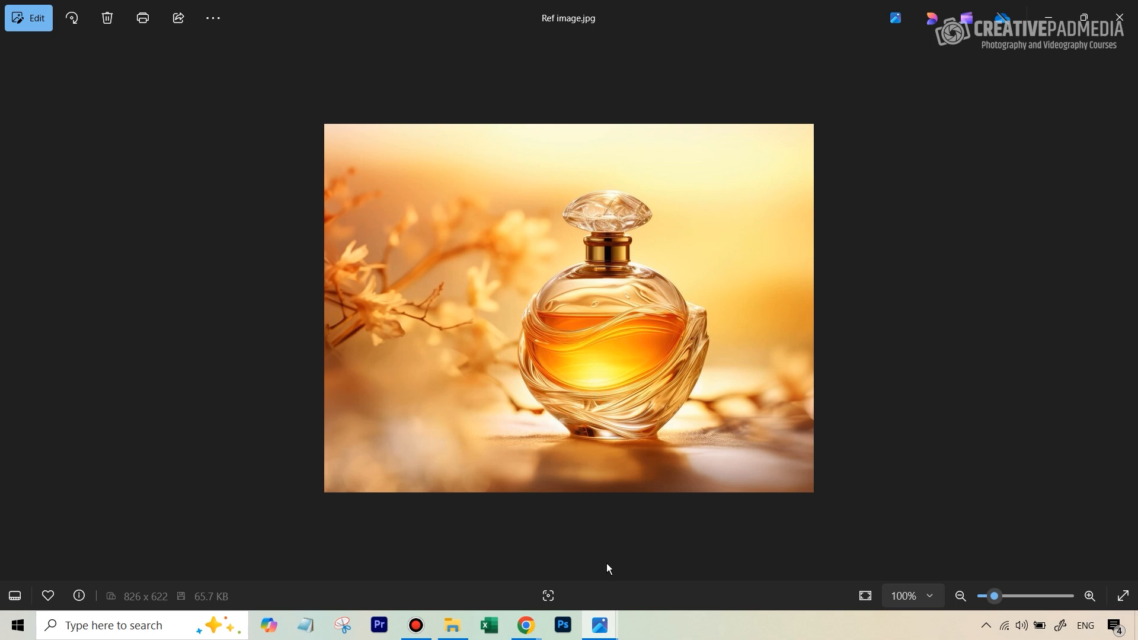
Switch to ChatGPT and send "prompt to create the attached image....our product is a blue perfume bottle" together with the attached reference image.
mouse_move(519, 638)
left_click(497, 582)
key("ctrl+Tab")
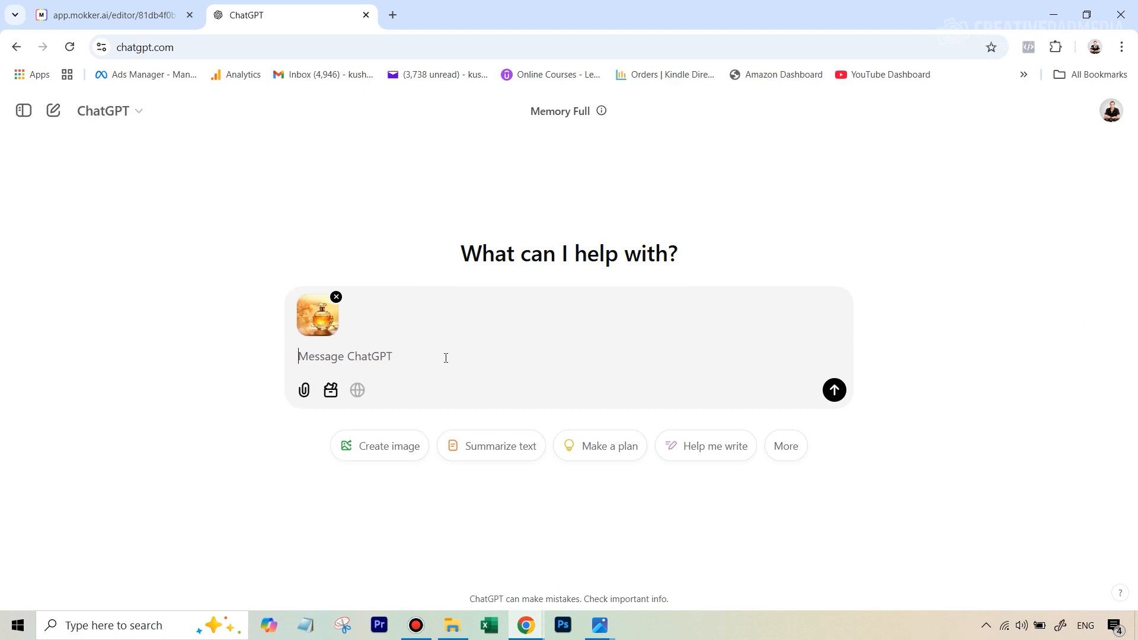
type("prompt fo")
key("BackSpace")
key("BackSpace")
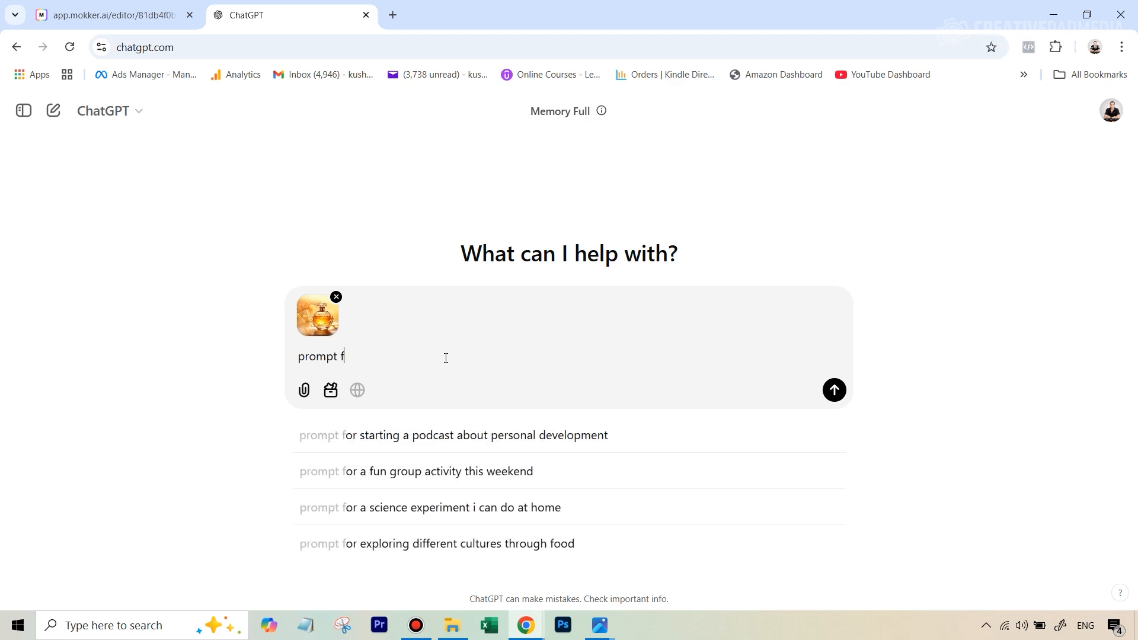
type("to create ")
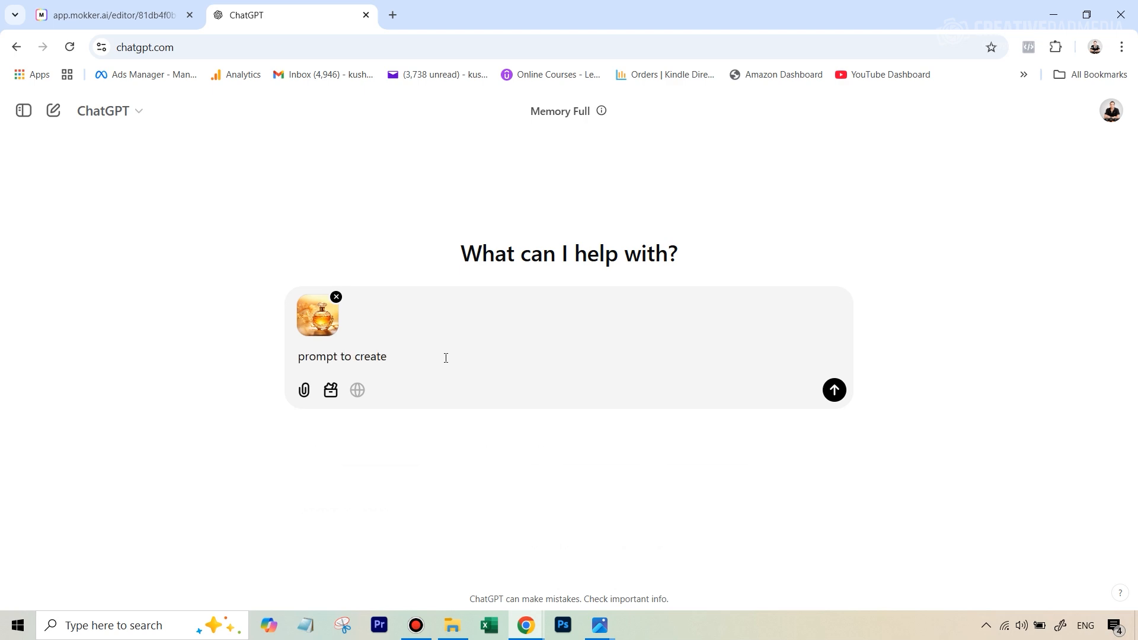
type("the attached image")
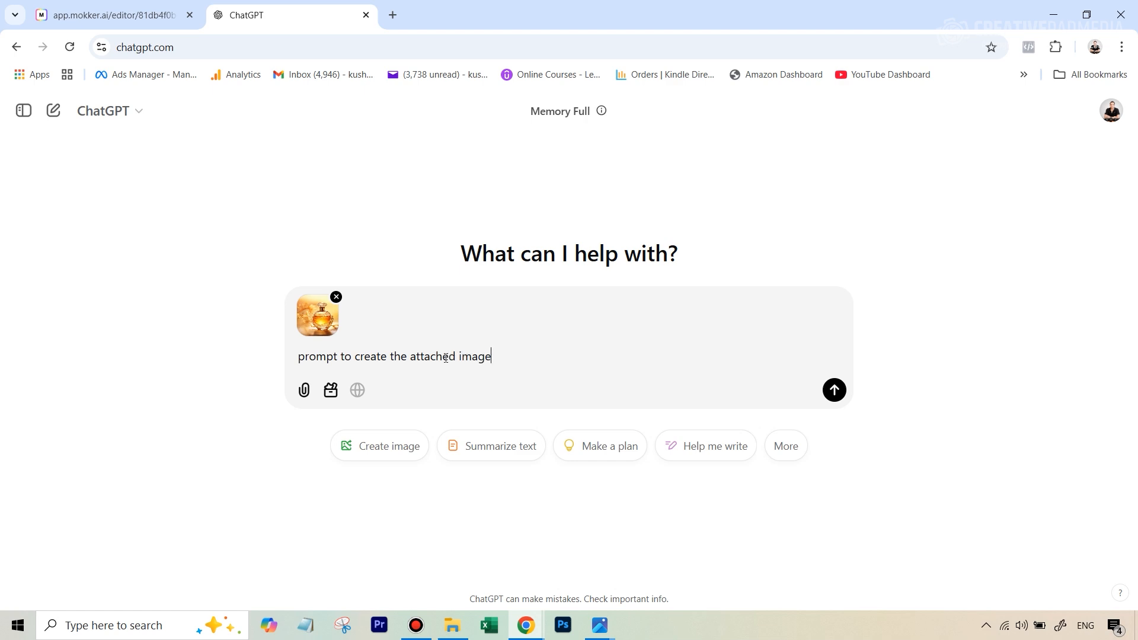
type("....our product is a blue bot")
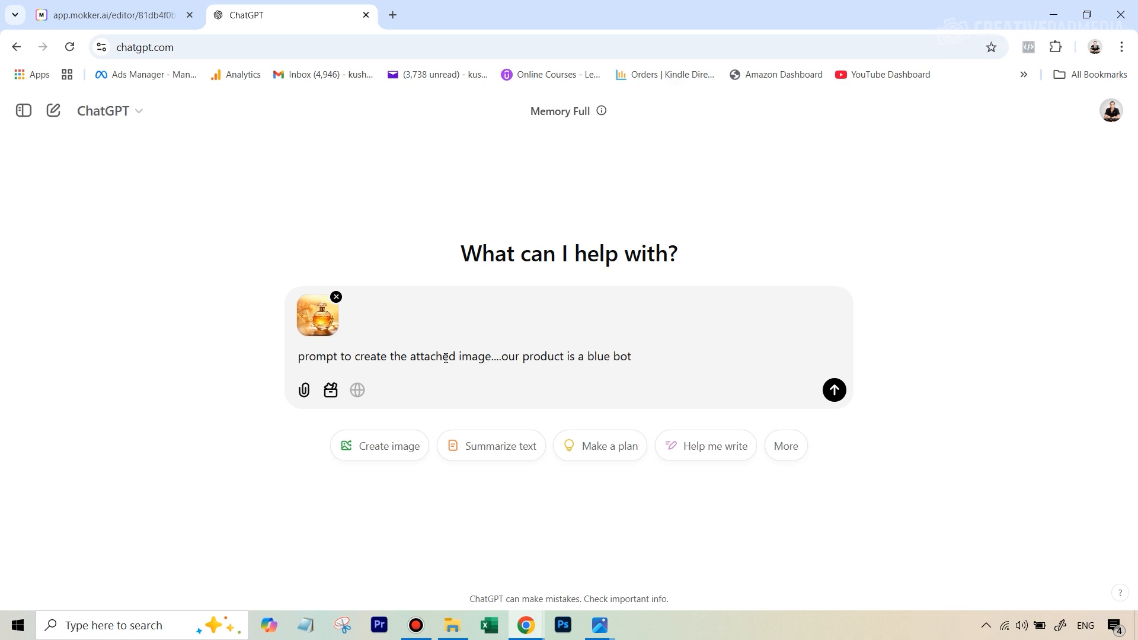
key("BackSpace")
key("BackSpace")
key("BackSpace")
type("perfume bottle")
left_click(835, 391)
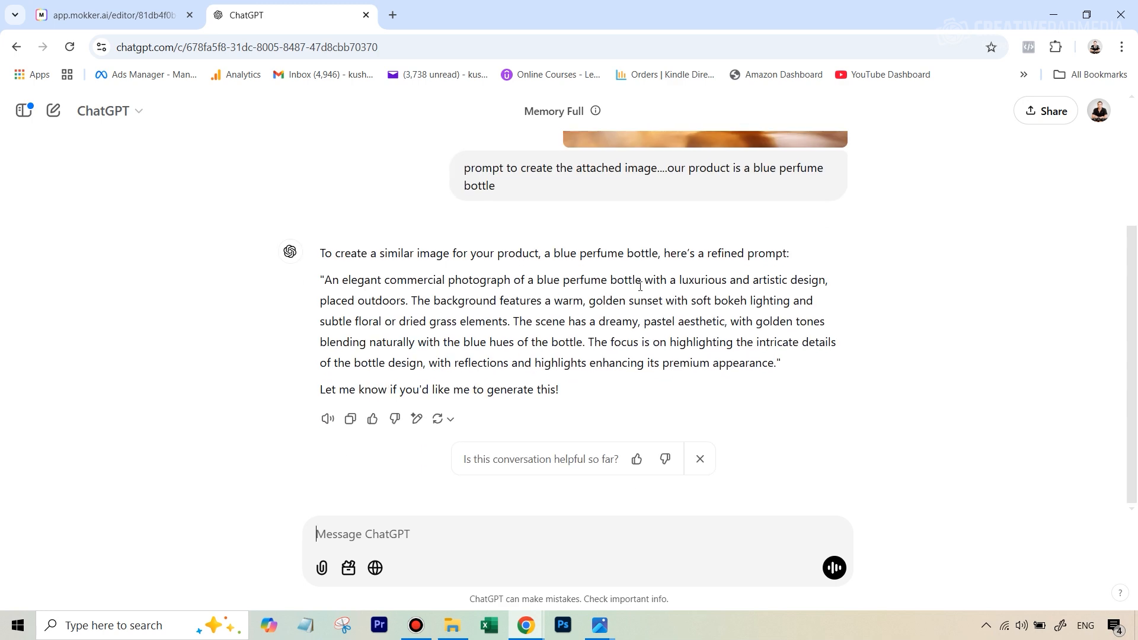
Copy the refined prompt from ChatGPT's reply, without its quotation marks, and paste it into the Mokker editor's prompt.
left_click_drag(325, 279, 779, 366)
right_click(774, 320)
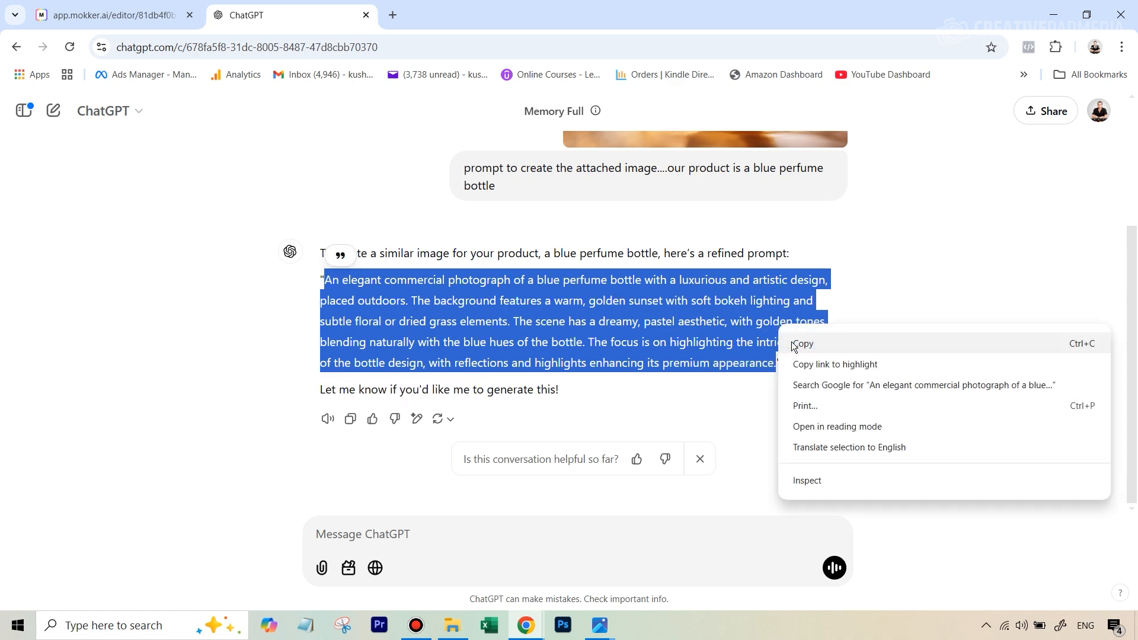
left_click(807, 345)
left_click(51, 6)
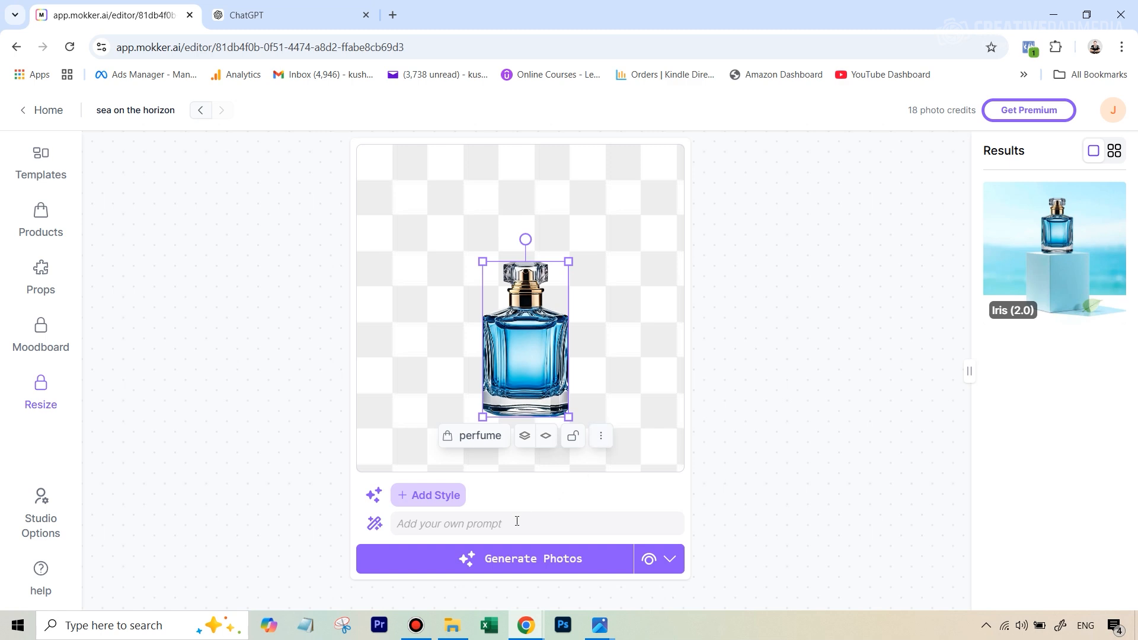
key("ctrl+v")
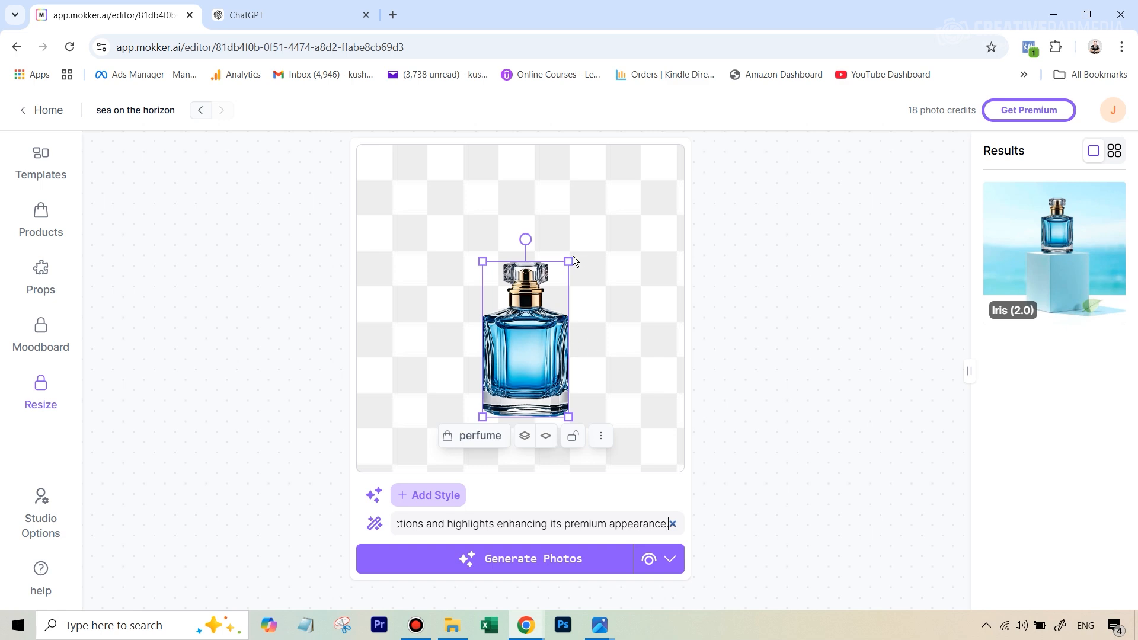
Scale the perfume bottle down slightly and place it right of center in the lower part of the canvas.
mouse_move(572, 261)
left_mouse_down()
mouse_move(563, 276)
mouse_move(568, 266)
left_mouse_up()
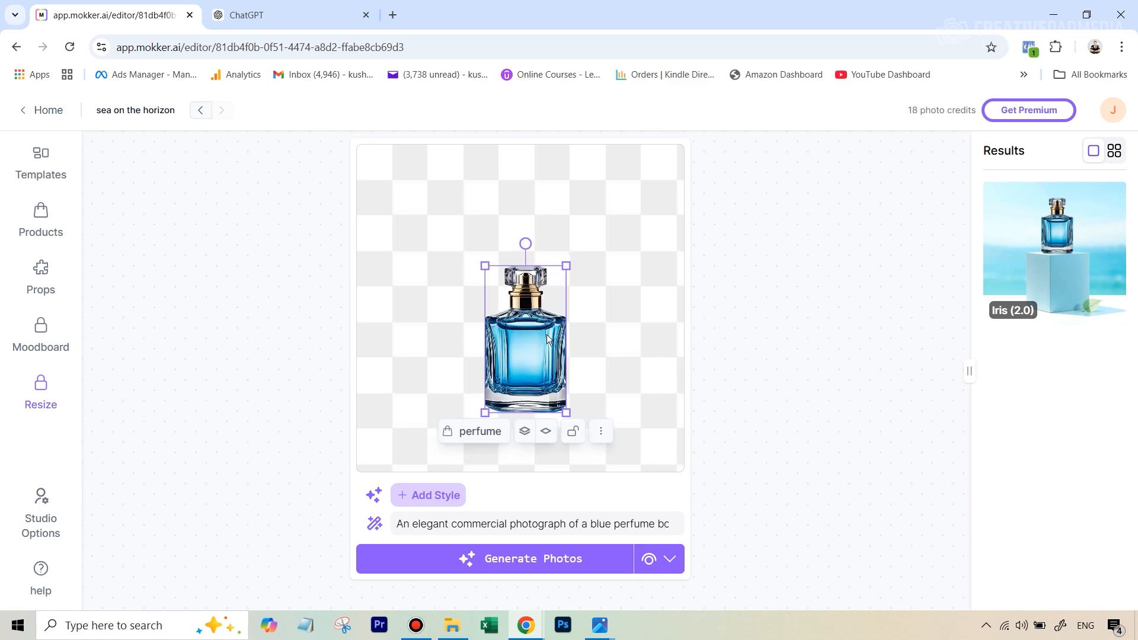
left_click_drag(547, 338, 578, 389)
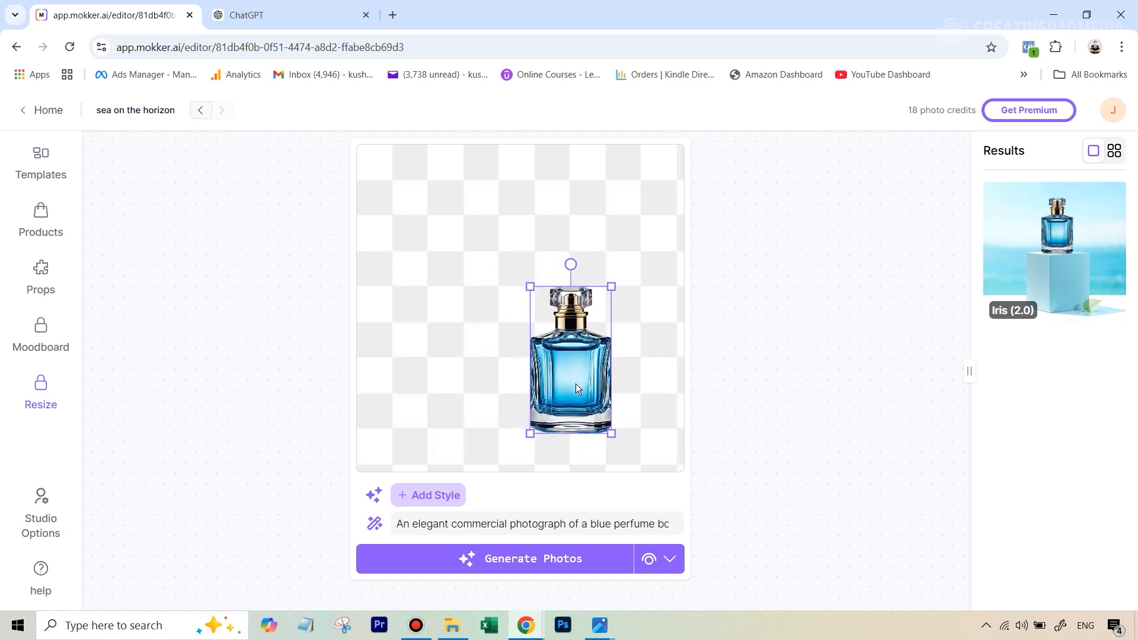
left_click_drag(611, 287, 609, 290)
left_click_drag(583, 373, 585, 377)
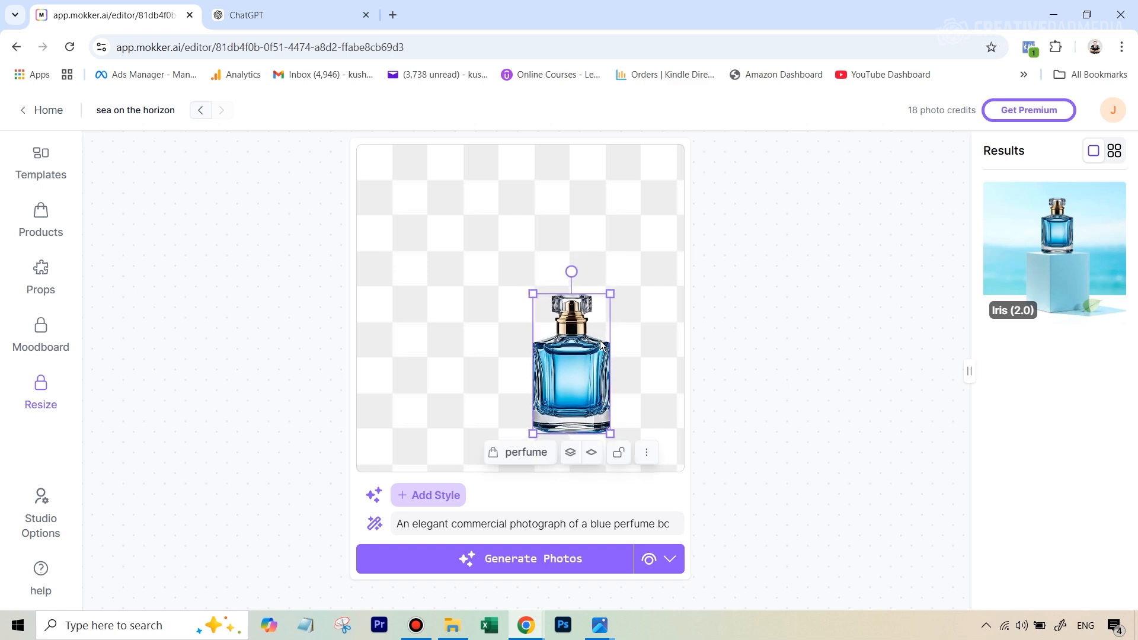
left_click_drag(611, 294, 613, 289)
left_click(594, 328)
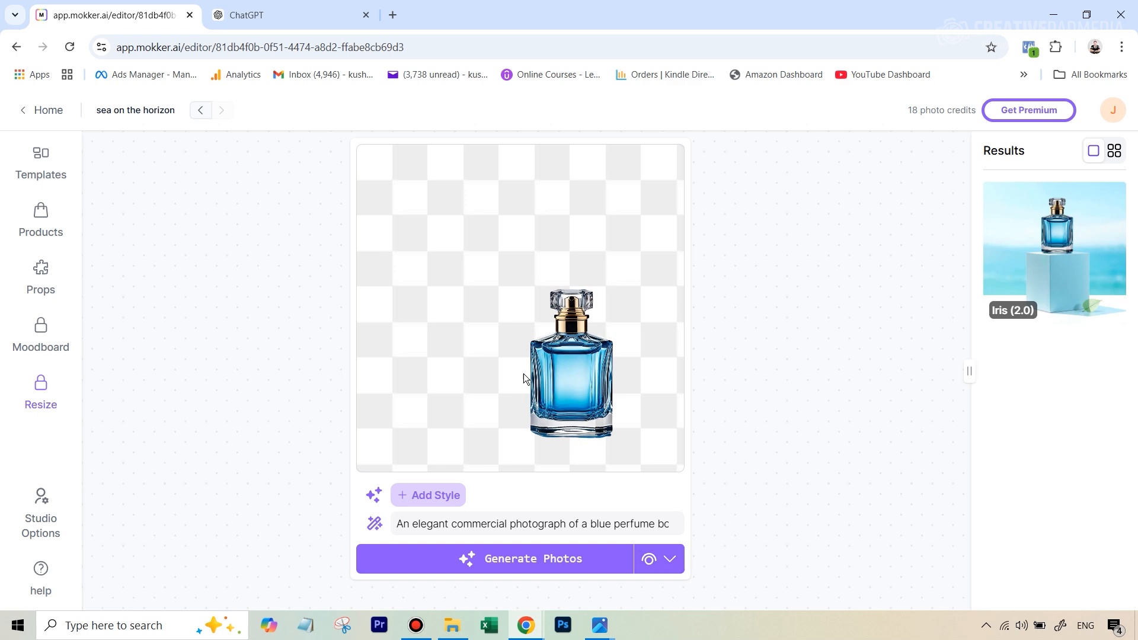
left_click(542, 371)
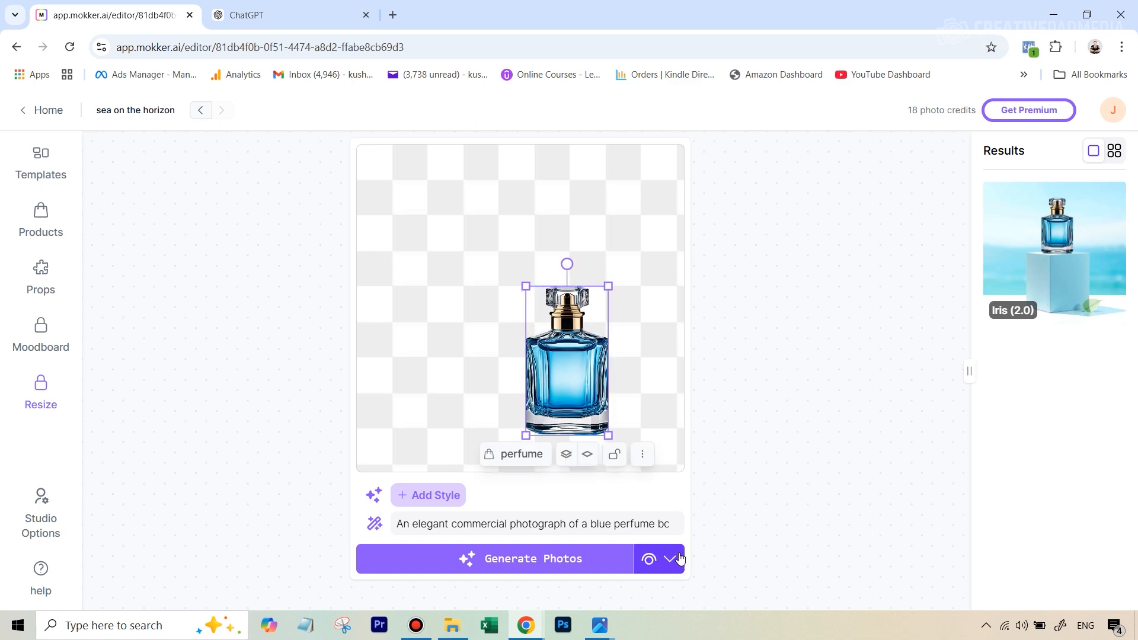
Generate the photo with the Iris (2.0) model and reload the editor page to load the finished render.
left_click(652, 558)
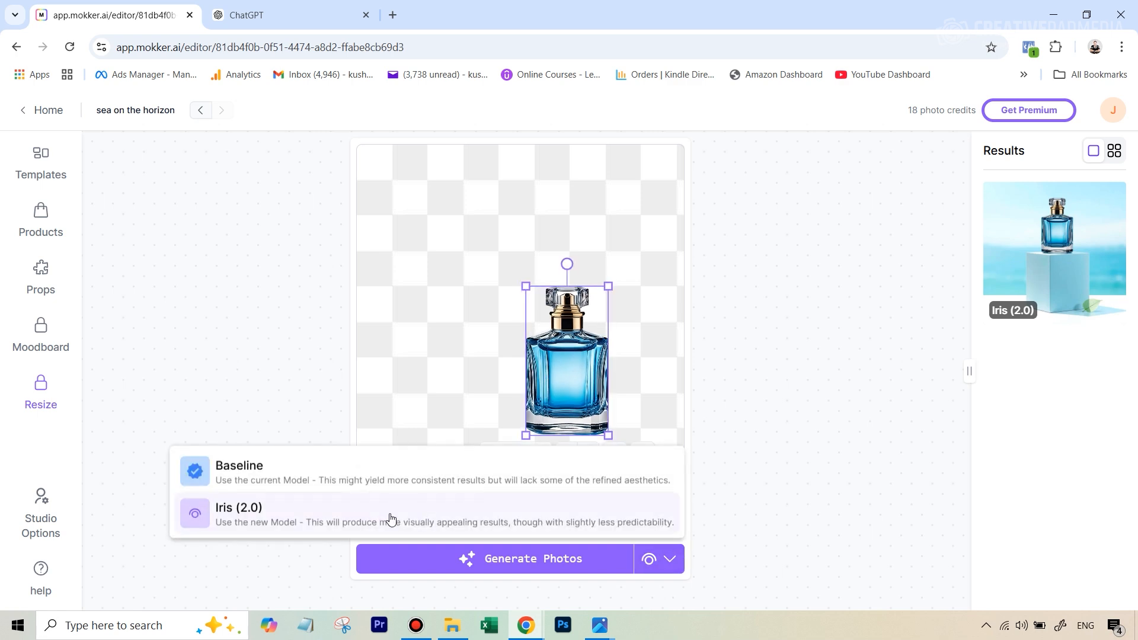
left_click(282, 525)
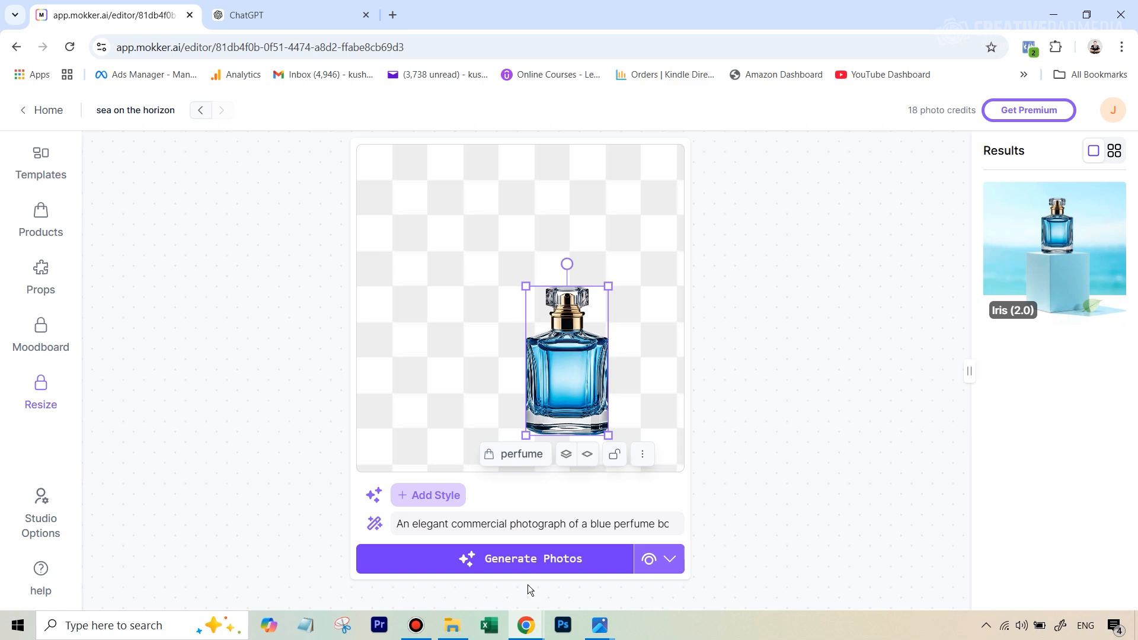
left_click(530, 568)
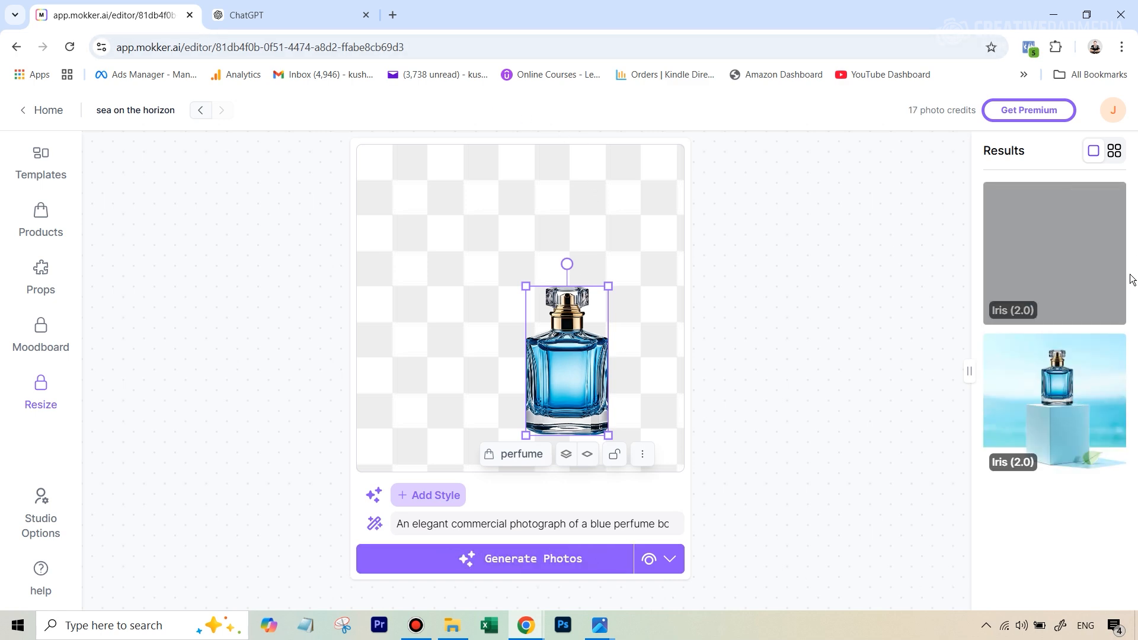
mouse_move(1056, 255)
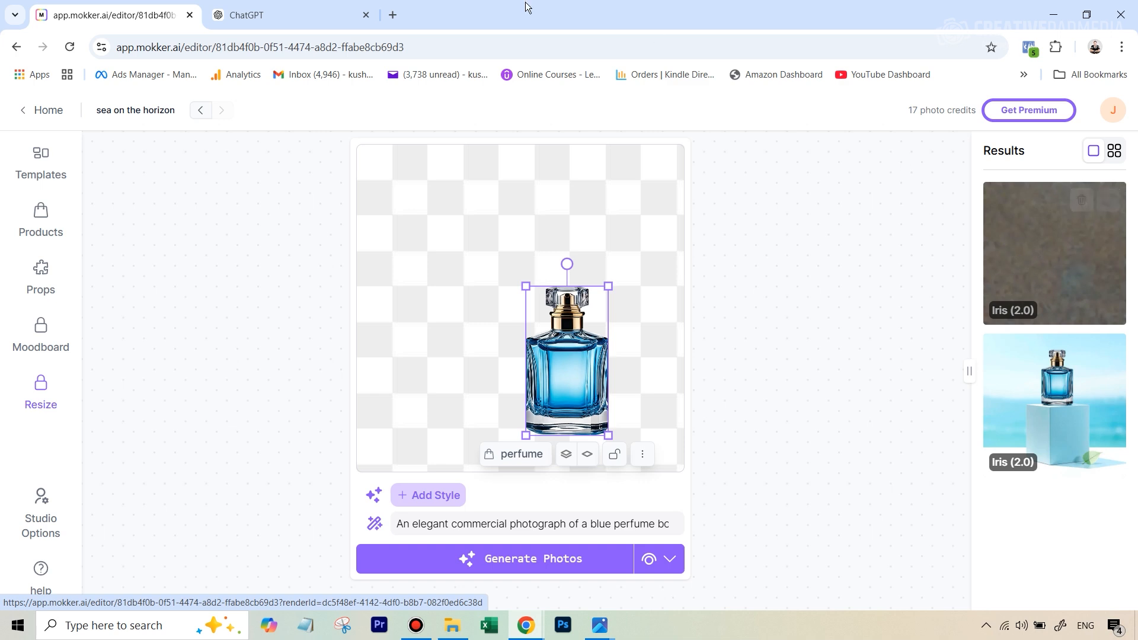
left_click(494, 39)
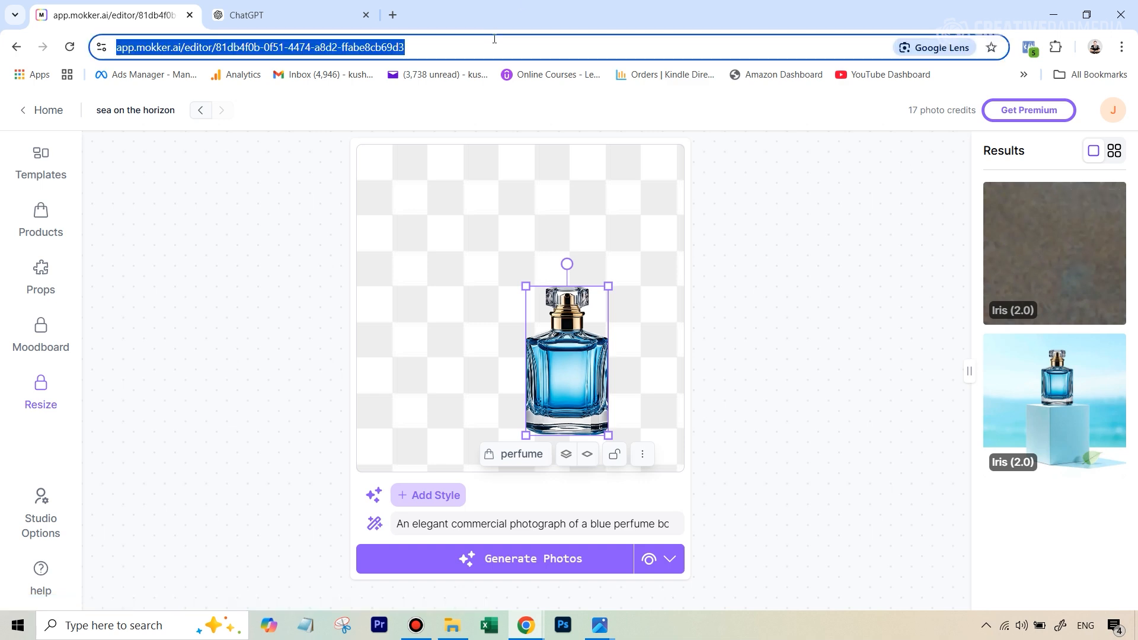
key("Return")
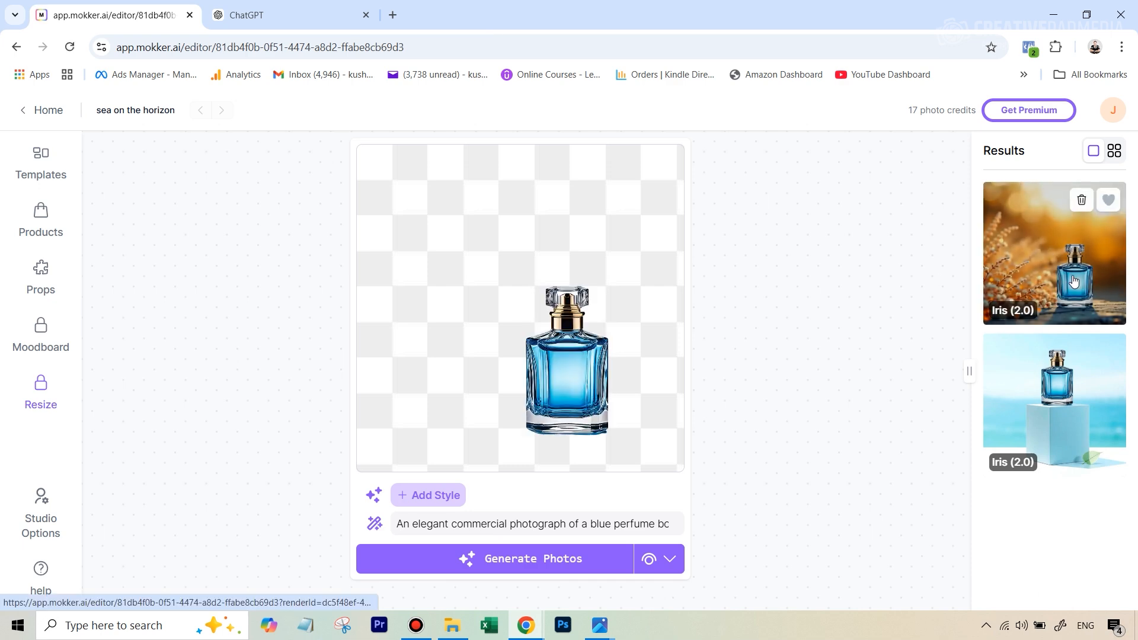
Examine the newly generated photo enlarged along with its prompt, and close the preview.
left_click(1055, 266)
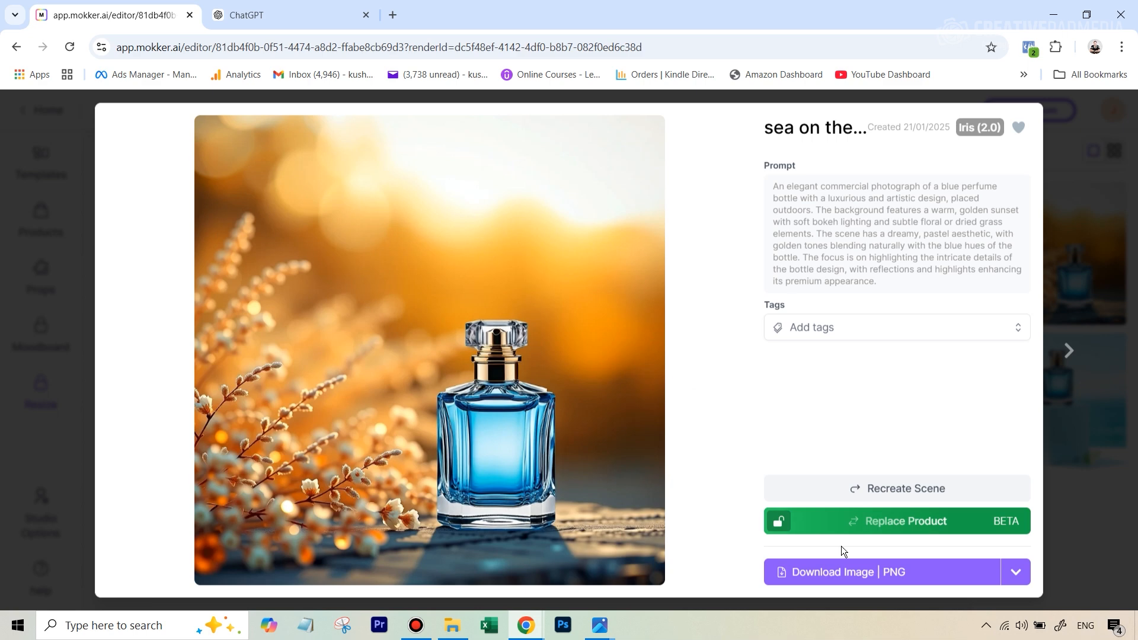
left_click(1063, 197)
left_click(1064, 197)
left_click(1070, 187)
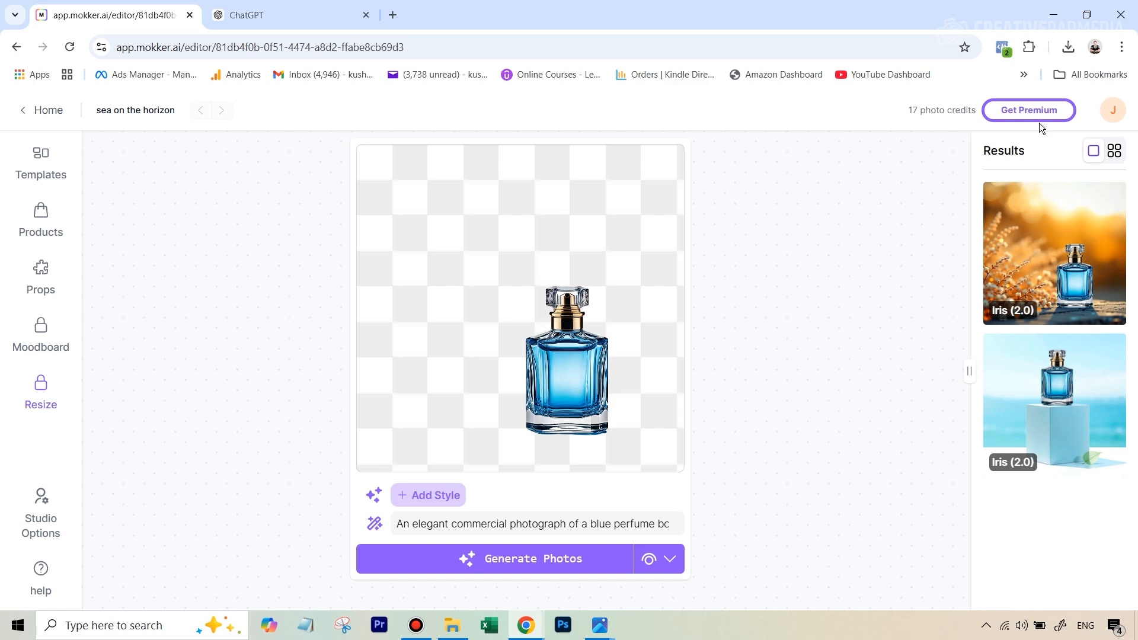
Review the monthly prices and included features of Mokker's Premium plans, and close the plan overview.
right_click(1017, 122)
left_click(1043, 108)
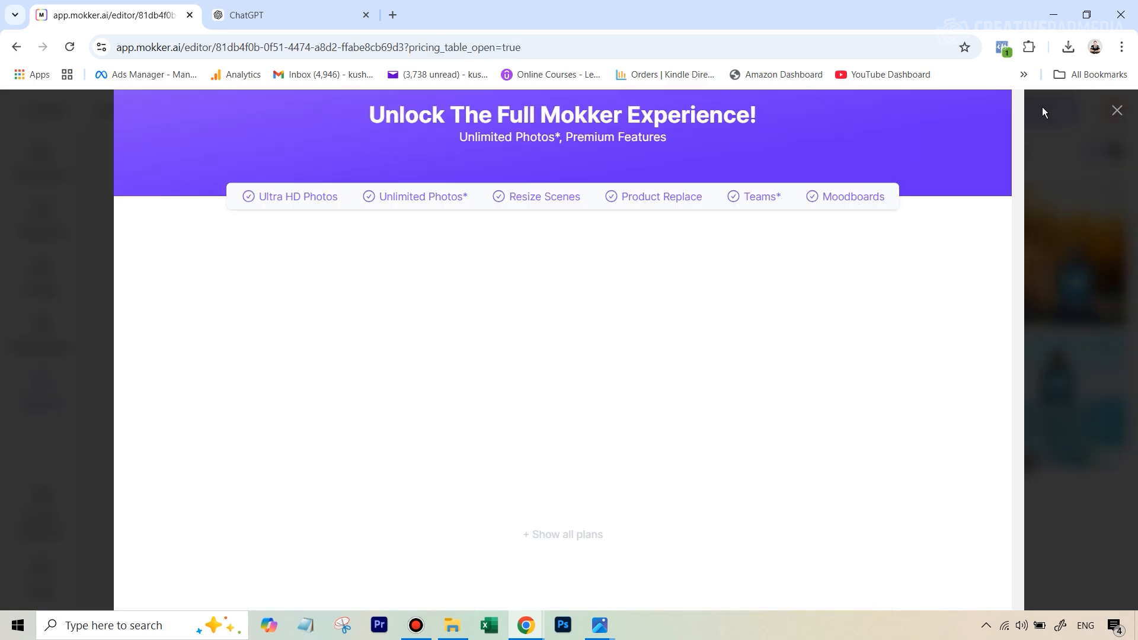
scroll(618, 272, "down", 1)
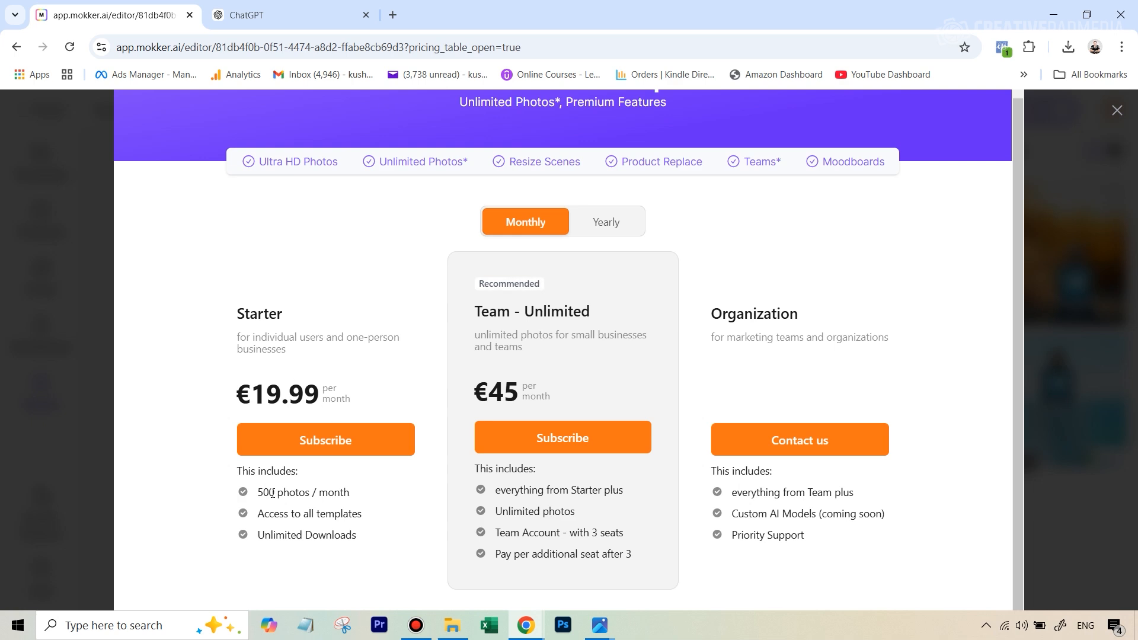
left_click(1115, 117)
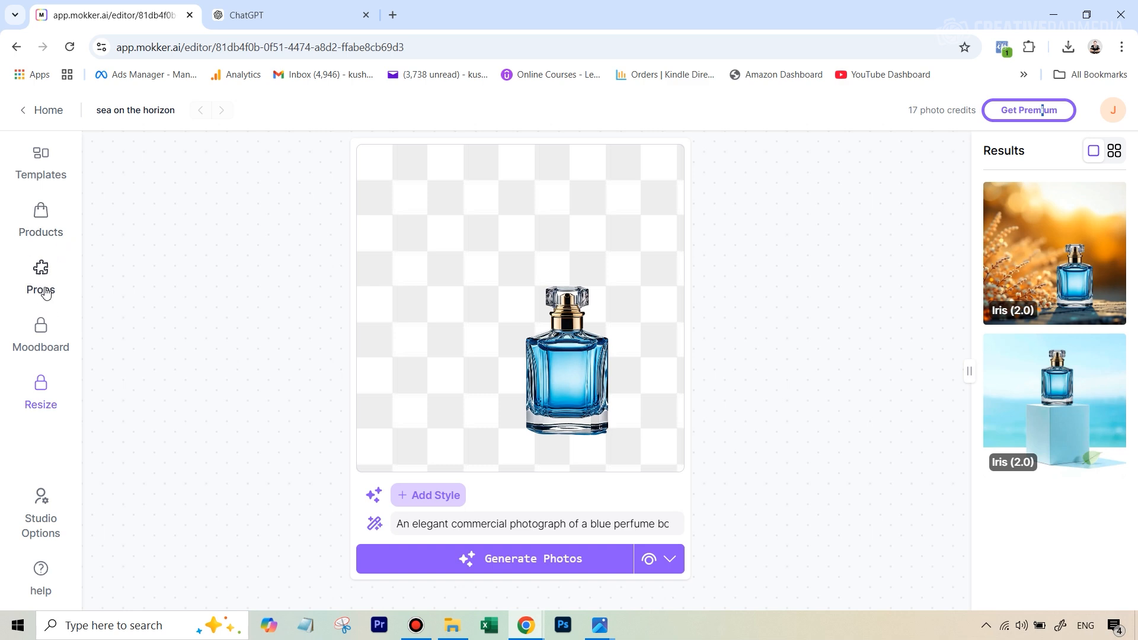
Look at the Moodboard feature and the locked Resize feature, and dismiss the aspect ratio upgrade offer.
left_click(38, 351)
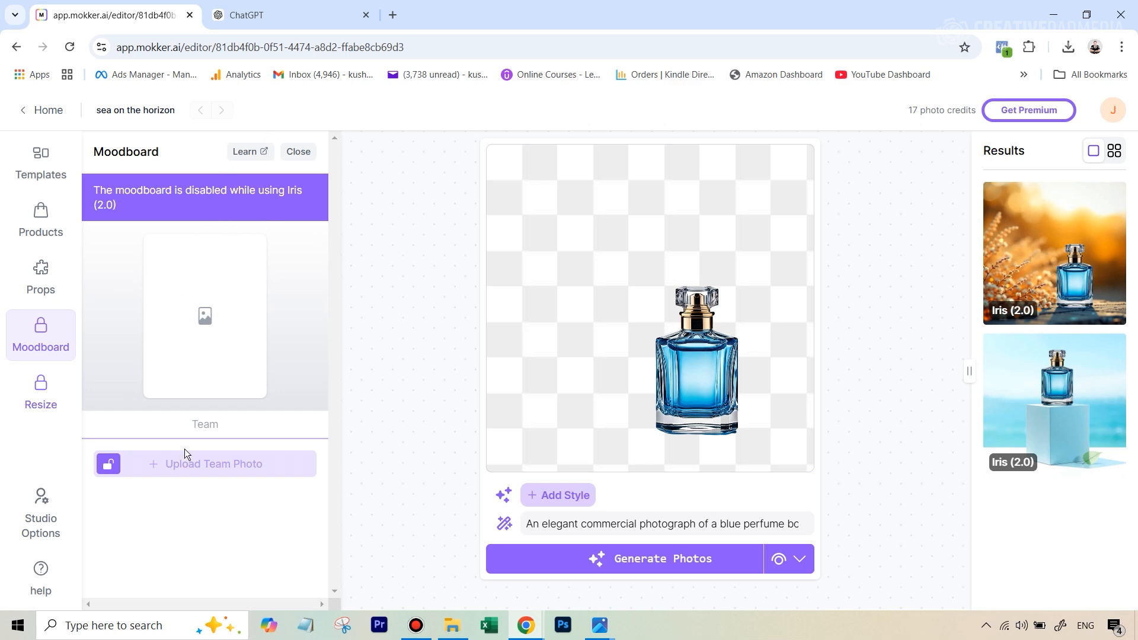
left_click(41, 392)
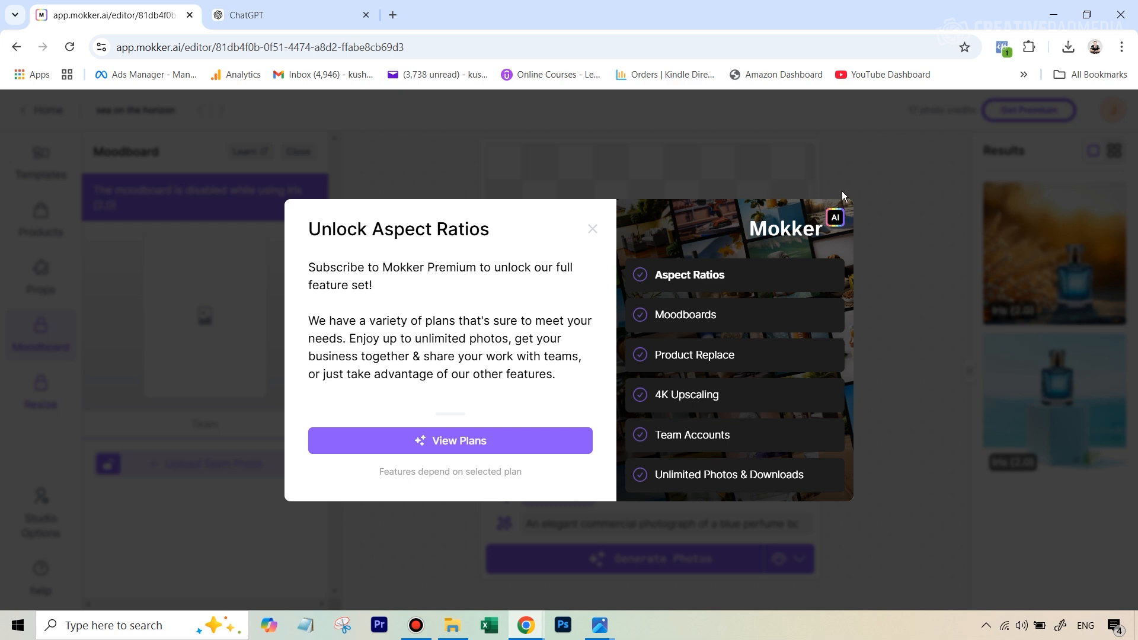
left_click(891, 223)
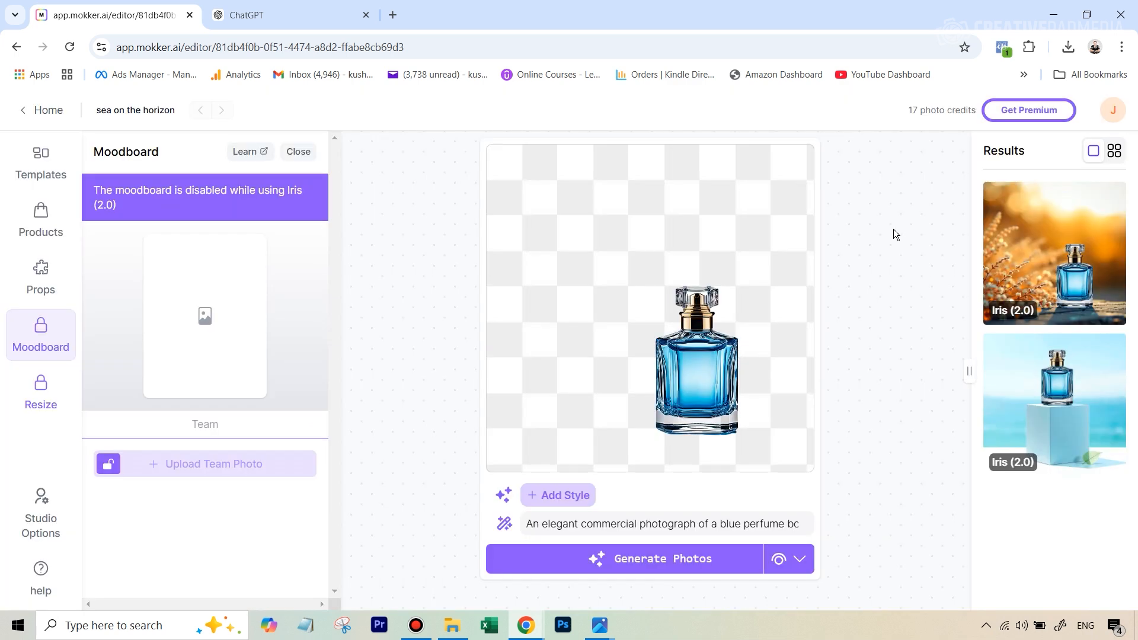